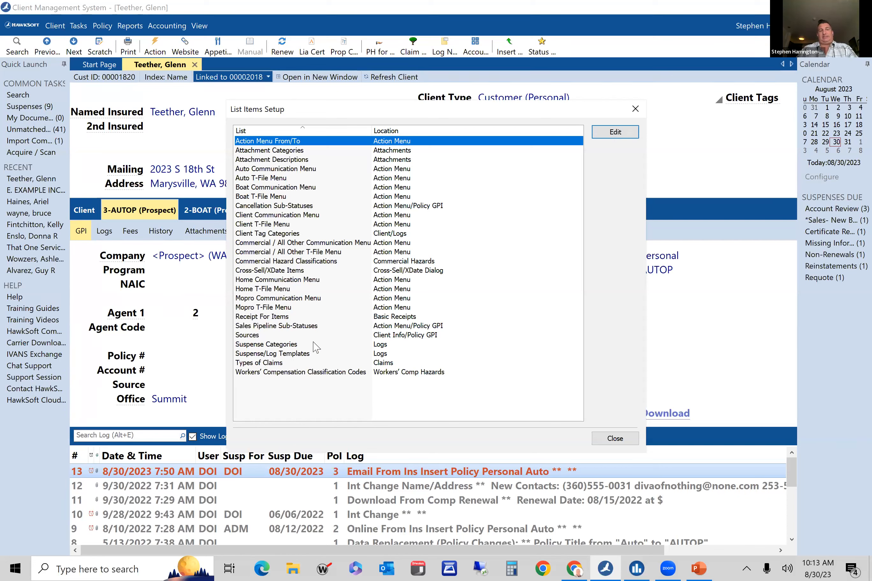
- Select the Sources list to view its entries, from Account Round through Website
{"action": "left_click", "coordinate": [397, 336]}
{"action": "double_click", "coordinate": [398, 338]}
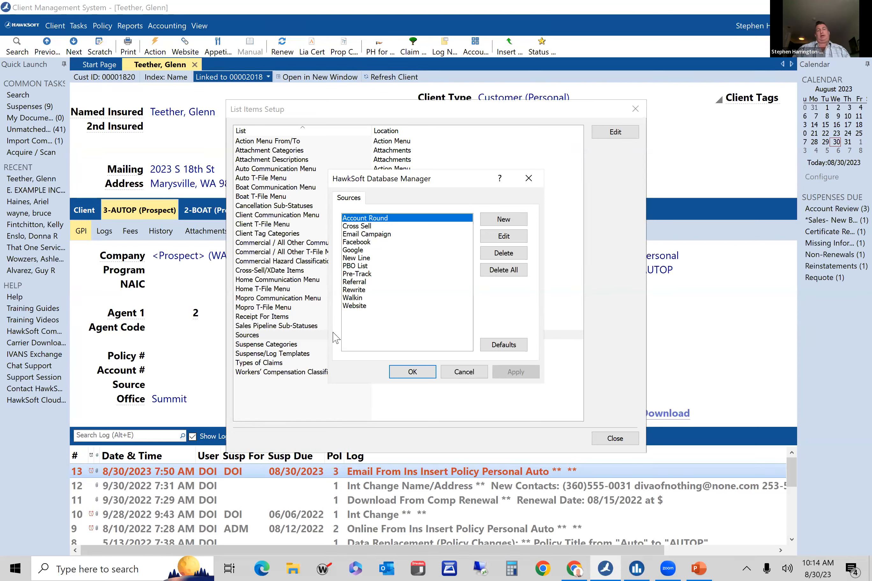
{"action": "left_click", "coordinate": [412, 372]}
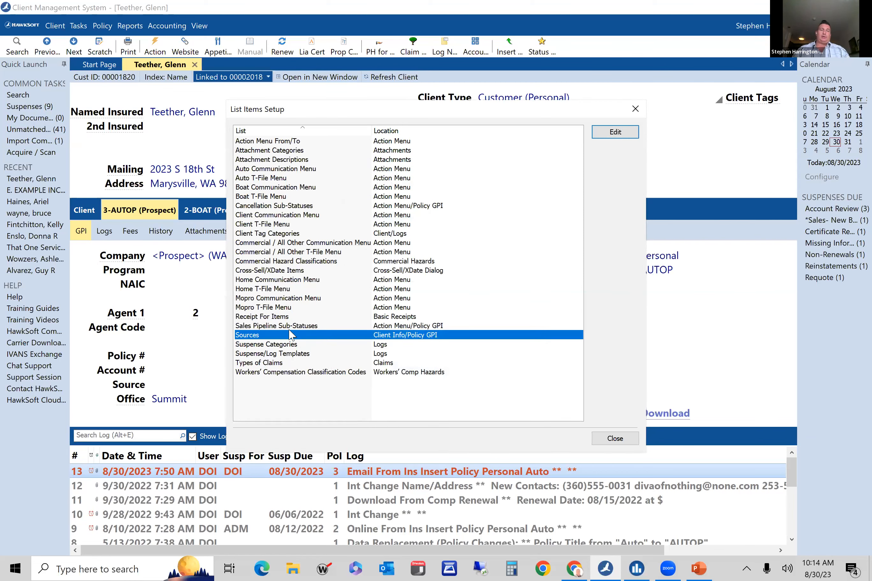
{"action": "left_click", "coordinate": [274, 325]}
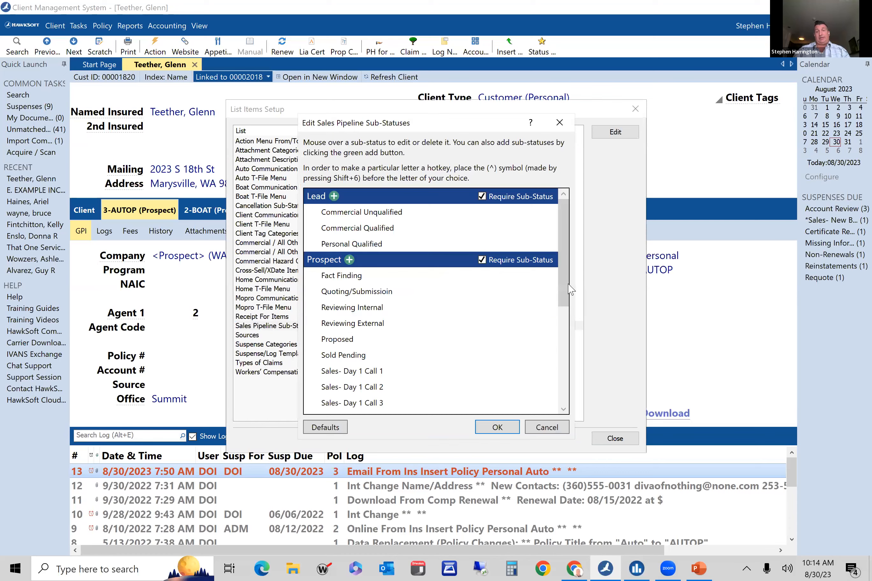
{"action": "scroll", "coordinate": [568, 287], "scroll_direction": "down", "scroll_amount": 1}
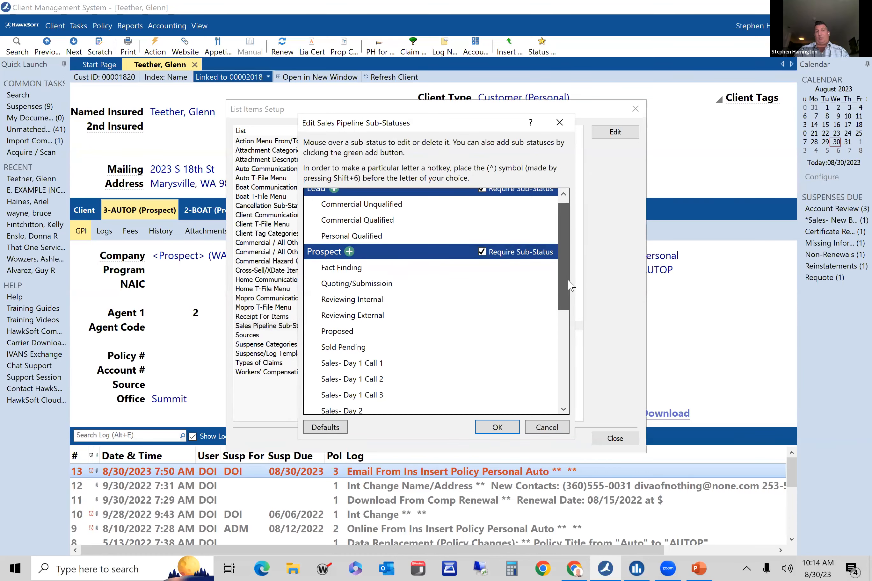
{"action": "scroll", "coordinate": [571, 277], "scroll_direction": "up", "scroll_amount": 1}
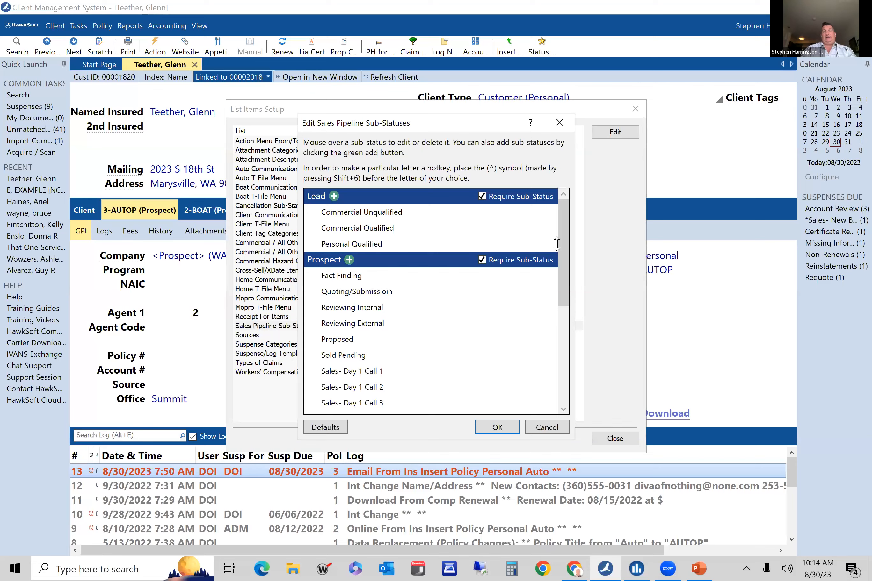
{"action": "left_click_drag", "start_coordinate": [563, 263], "coordinate": [565, 364]}
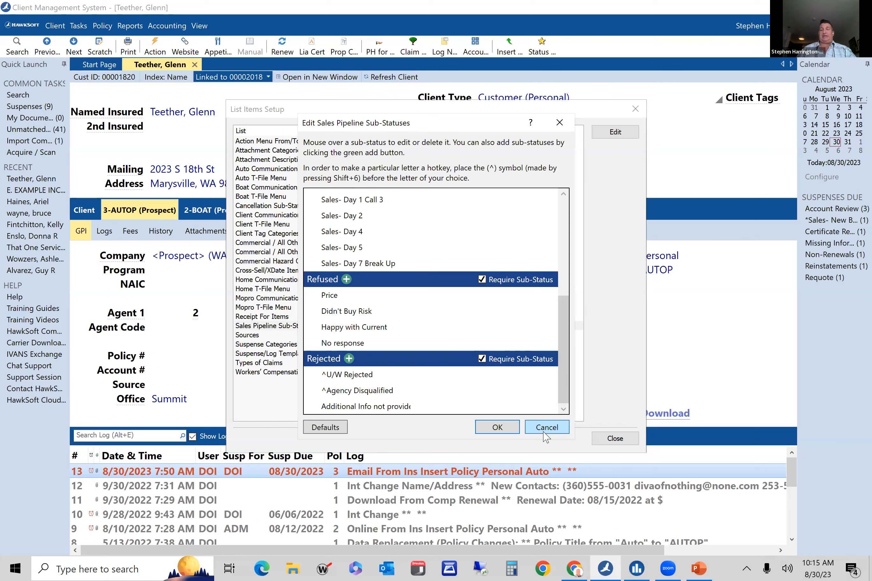
{"action": "left_click", "coordinate": [498, 428]}
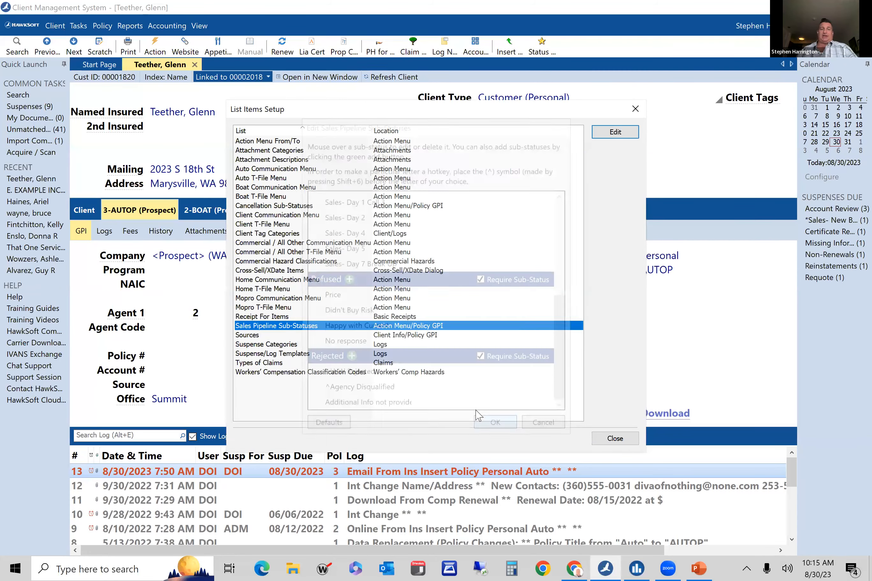
- Review the Suspense Categories list, then close it and the List Items Setup
{"action": "double_click", "coordinate": [246, 344]}
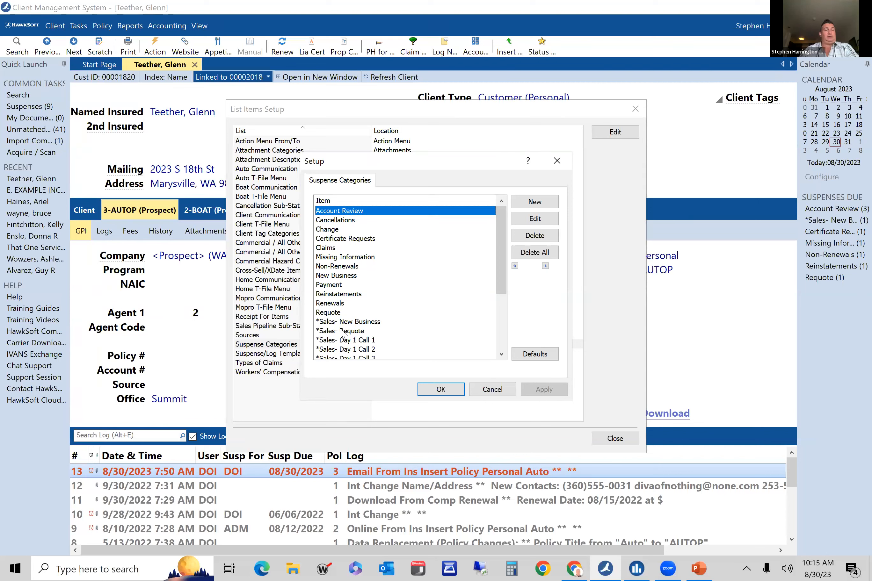
{"action": "scroll", "coordinate": [353, 337], "scroll_direction": "down", "scroll_amount": 3}
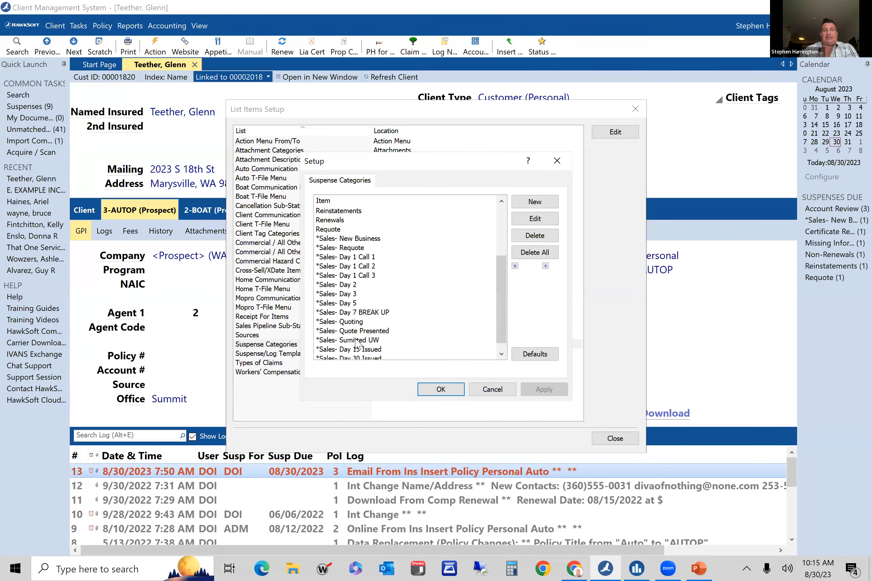
{"action": "scroll", "coordinate": [357, 342], "scroll_direction": "down", "scroll_amount": 1}
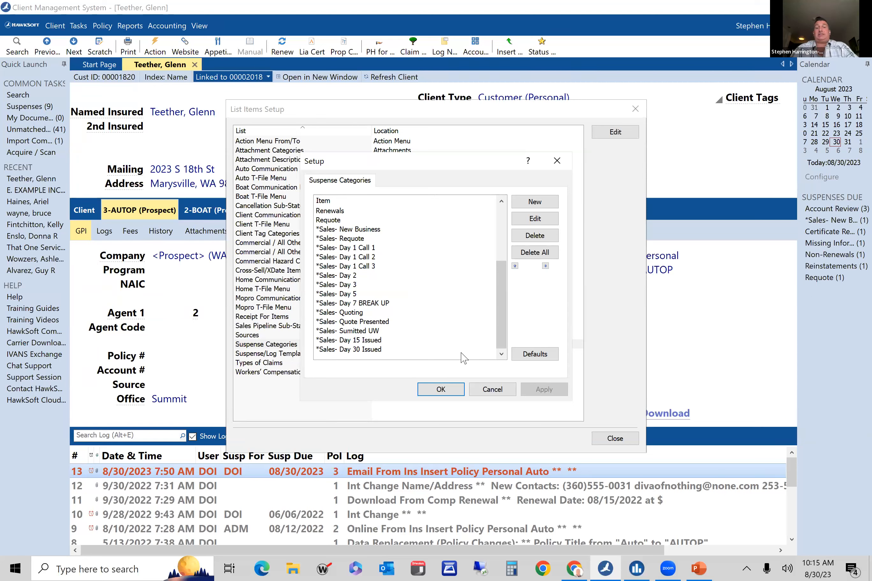
{"action": "left_click", "coordinate": [443, 390]}
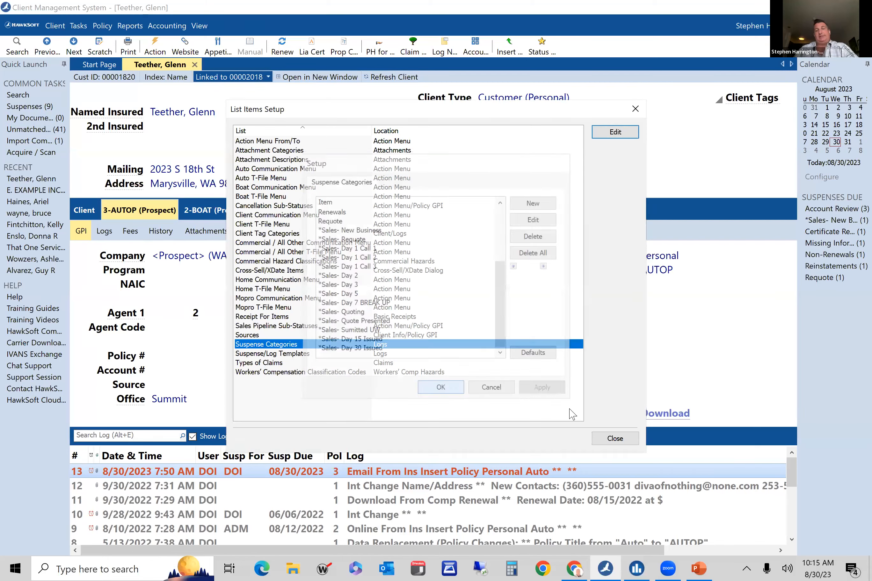
{"action": "left_click", "coordinate": [611, 439]}
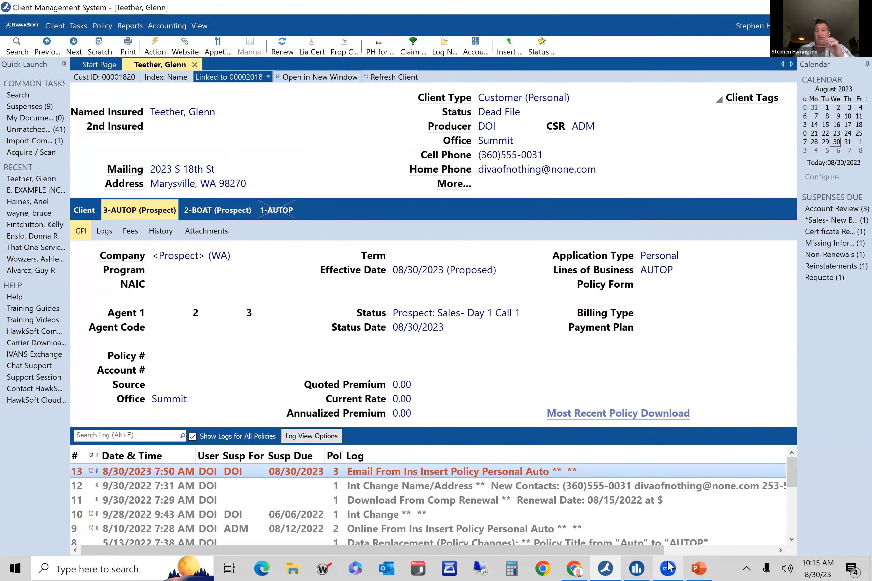
- Bring the PowerPoint presentation forward, showing slide 12 on customizing sources, statuses and suspenses
{"action": "mouse_move", "coordinate": [573, 562]}
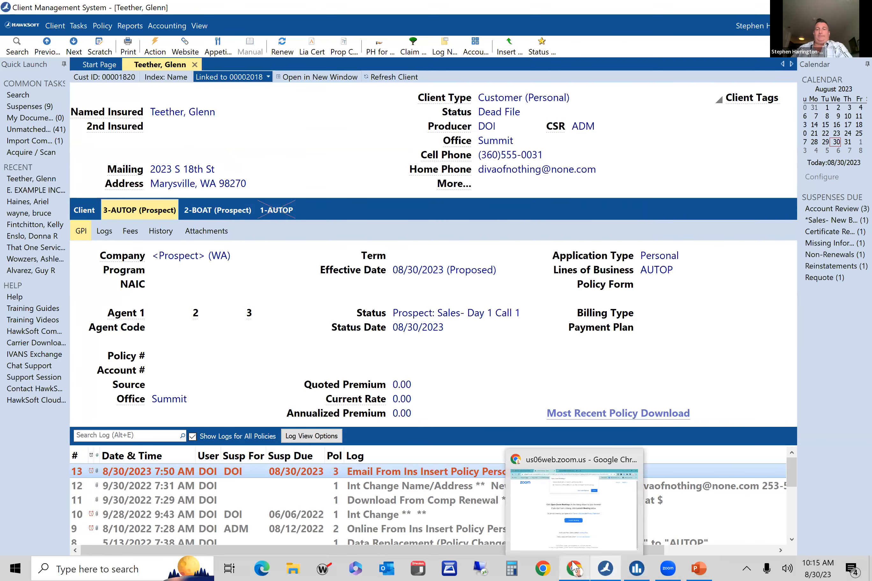
{"action": "mouse_move", "coordinate": [639, 563]}
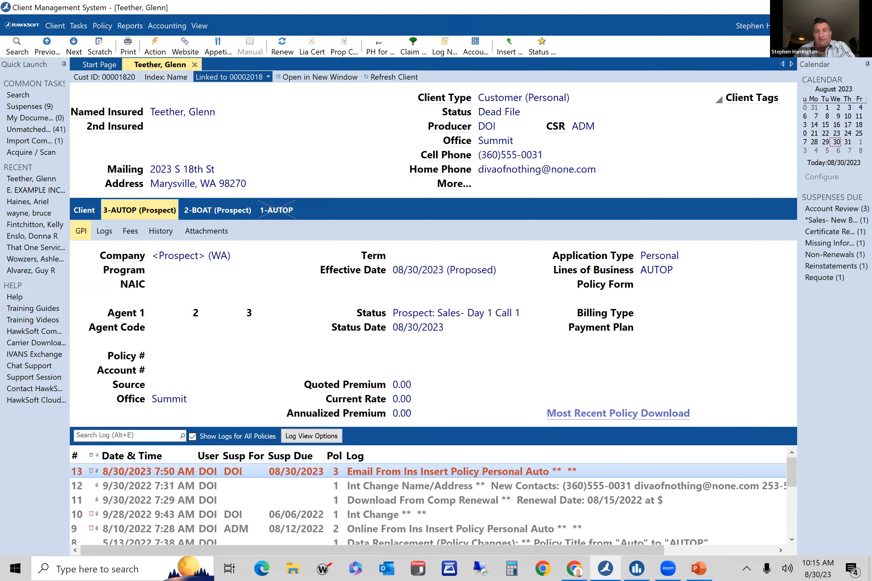
{"action": "left_click", "coordinate": [698, 569]}
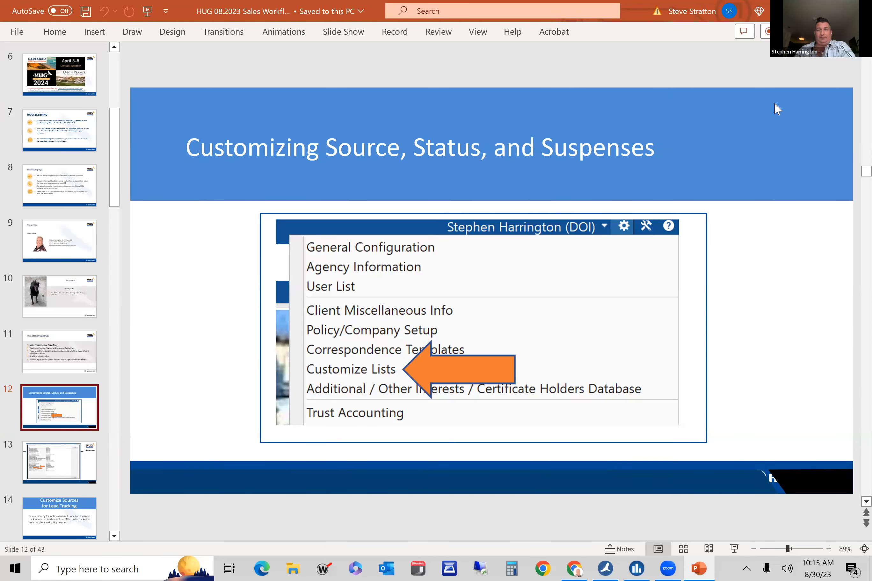
- Show the desktop and open the AppX Sales HawkSoft Setup and Reporting Guide PDF in Acrobat
{"action": "key", "text": "super+d"}
{"action": "double_click", "coordinate": [695, 99]}
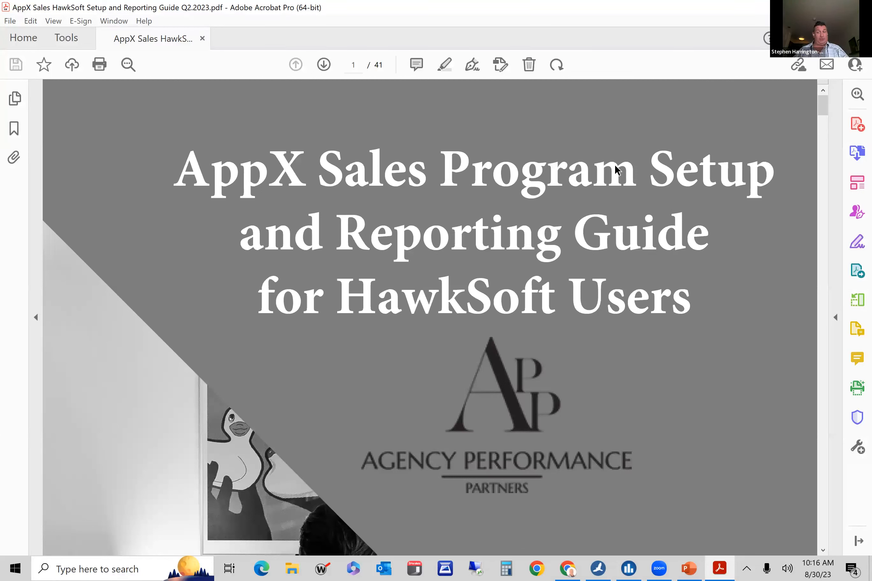
- Scroll the guide past the cover and trainer bio pages to 'Setting up Templates' on page 3
{"action": "scroll", "coordinate": [608, 230], "scroll_direction": "down", "scroll_amount": 1}
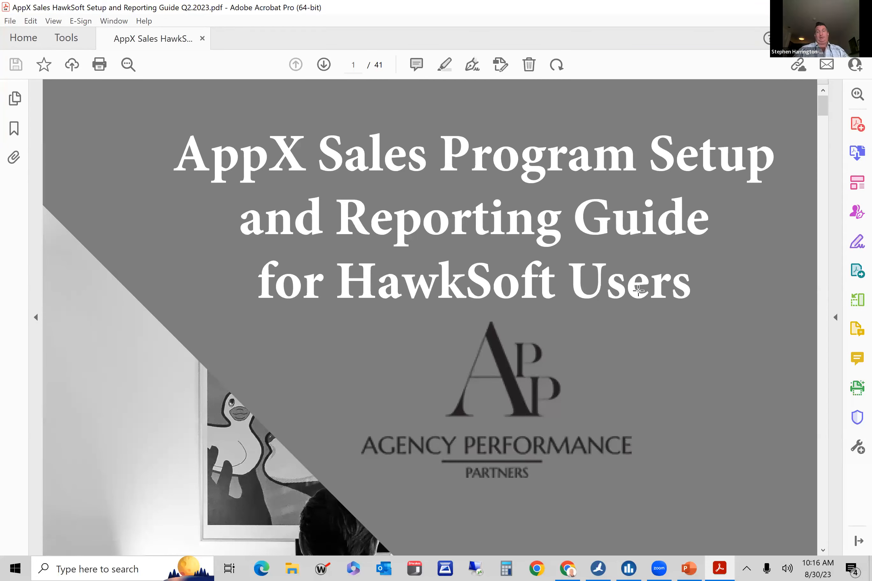
{"action": "scroll", "coordinate": [638, 291], "scroll_direction": "down", "scroll_amount": 4}
{"action": "scroll", "coordinate": [638, 291], "scroll_direction": "down", "scroll_amount": 2}
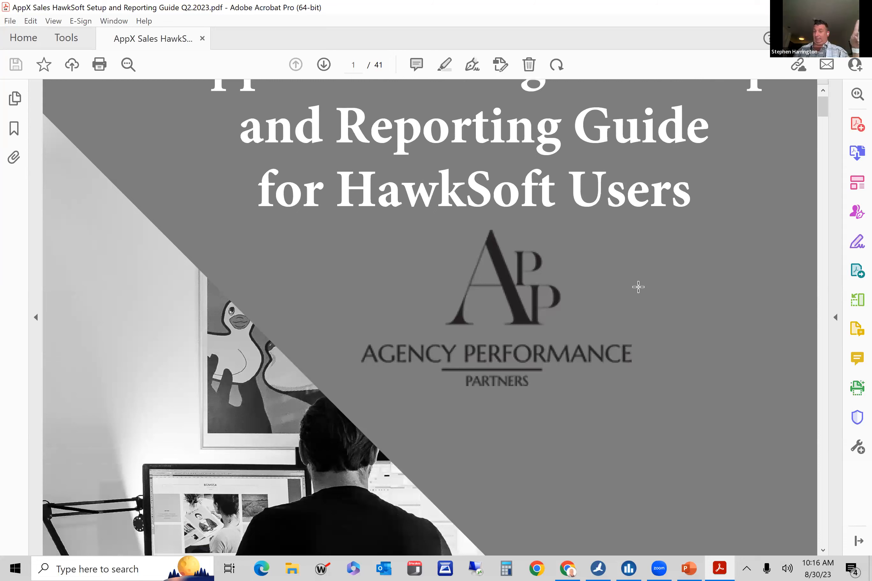
{"action": "scroll", "coordinate": [639, 287], "scroll_direction": "down", "scroll_amount": 1}
{"action": "scroll", "coordinate": [638, 287], "scroll_direction": "down", "scroll_amount": 15}
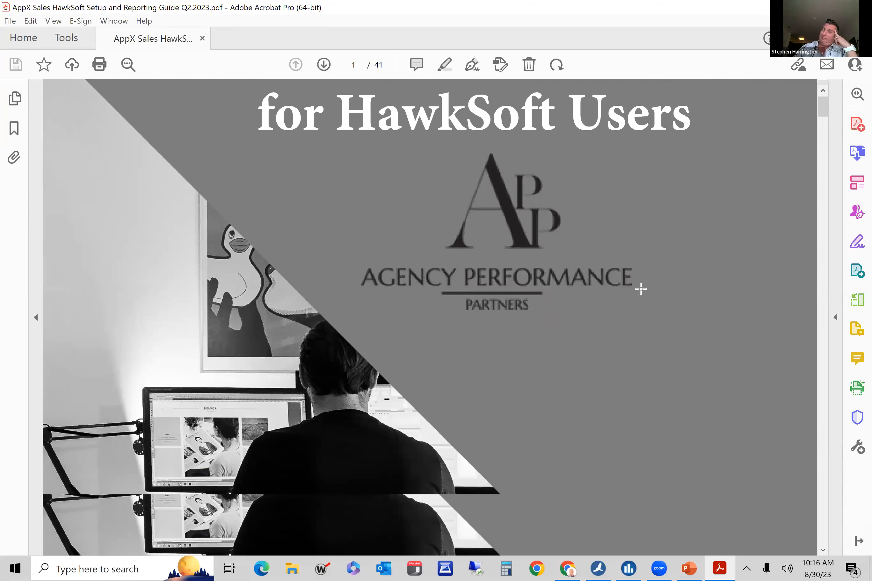
{"action": "scroll", "coordinate": [642, 289], "scroll_direction": "down", "scroll_amount": 20}
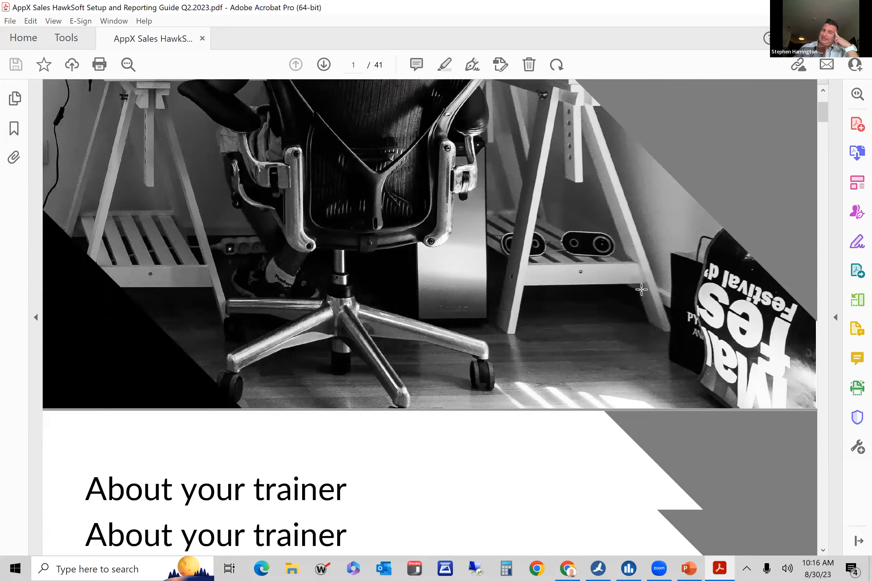
{"action": "scroll", "coordinate": [641, 289], "scroll_direction": "down", "scroll_amount": 5}
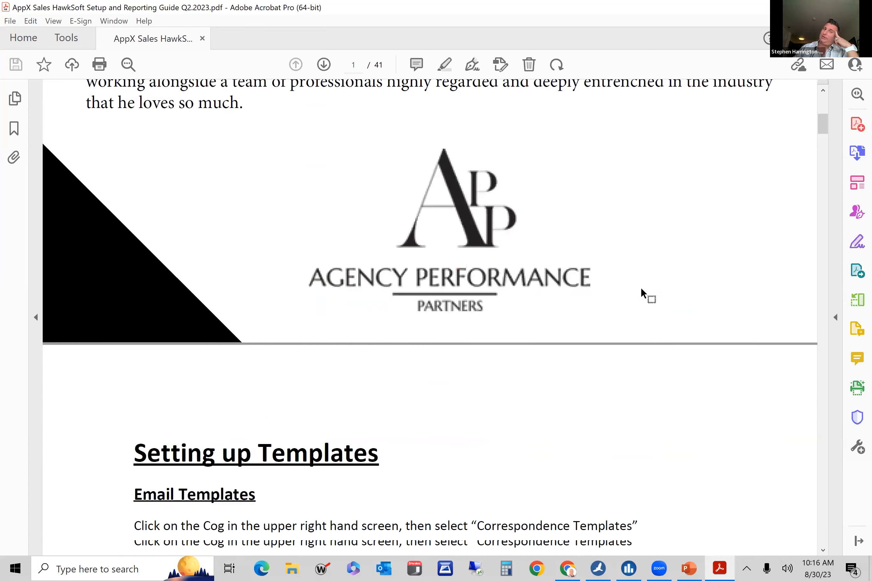
{"action": "scroll", "coordinate": [640, 287], "scroll_direction": "up", "scroll_amount": 12}
{"action": "scroll", "coordinate": [641, 289], "scroll_direction": "up", "scroll_amount": 8}
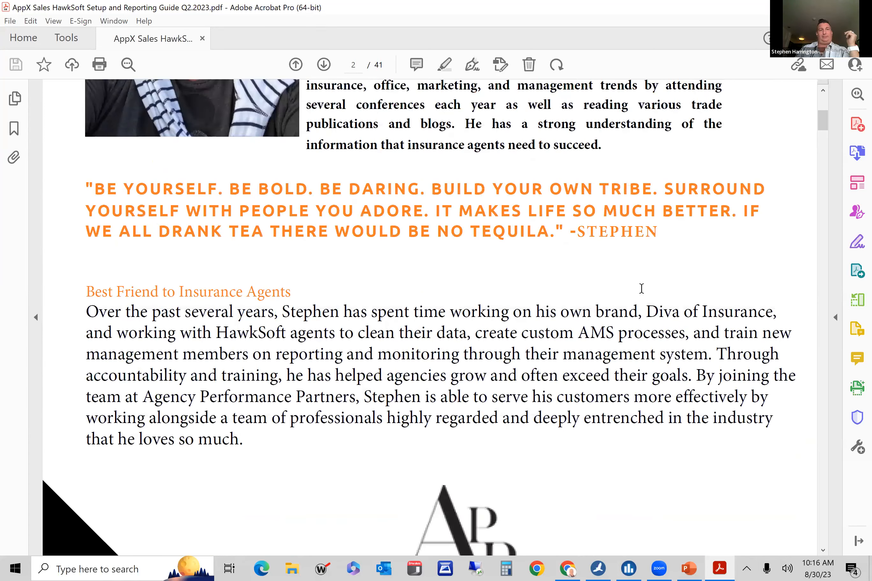
{"action": "scroll", "coordinate": [641, 289], "scroll_direction": "up", "scroll_amount": 9}
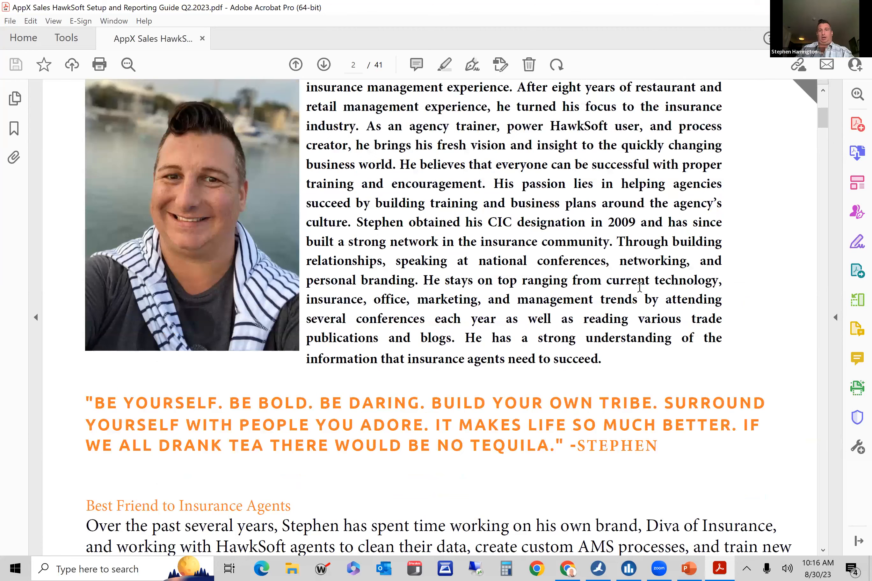
{"action": "scroll", "coordinate": [640, 287], "scroll_direction": "up", "scroll_amount": 1}
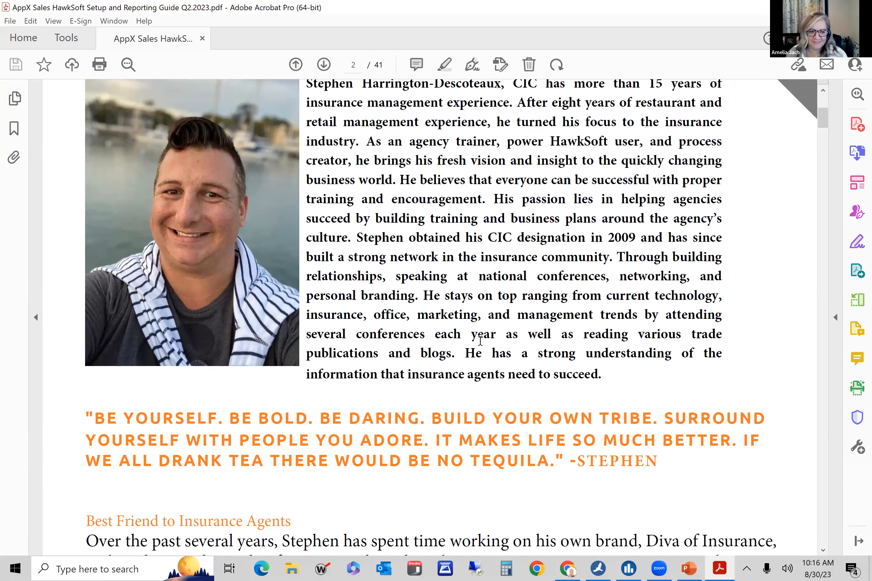
{"action": "scroll", "coordinate": [480, 340], "scroll_direction": "down", "scroll_amount": 6}
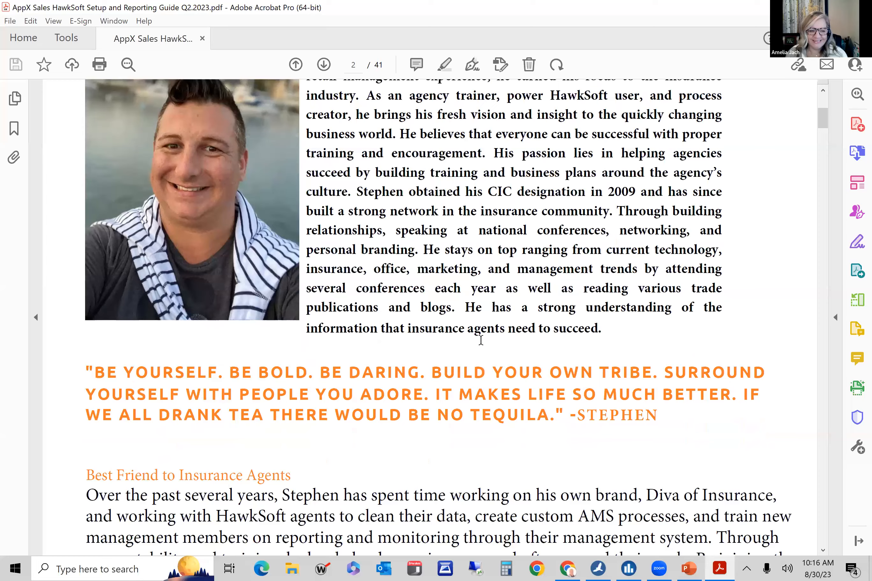
{"action": "scroll", "coordinate": [484, 341], "scroll_direction": "down", "scroll_amount": 2}
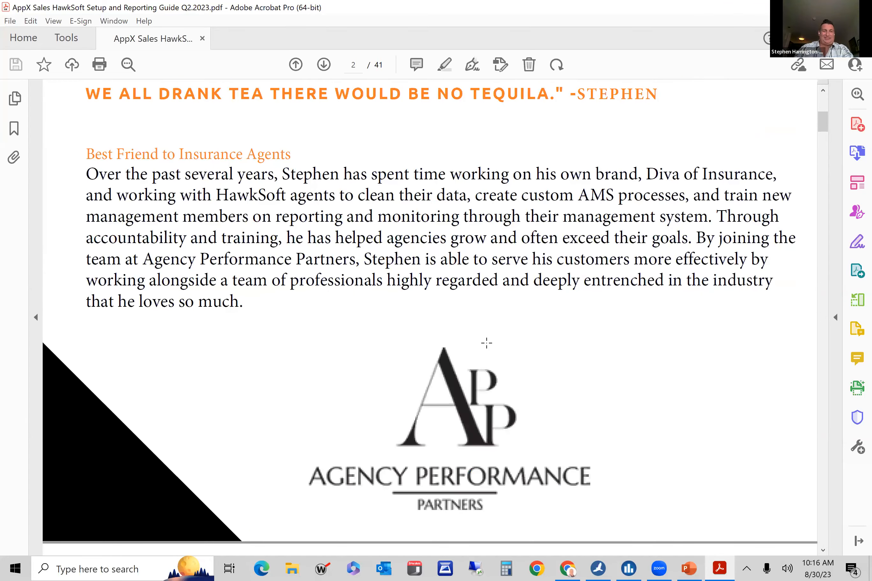
{"action": "scroll", "coordinate": [487, 342], "scroll_direction": "down", "scroll_amount": 7}
{"action": "scroll", "coordinate": [499, 358], "scroll_direction": "down", "scroll_amount": 1}
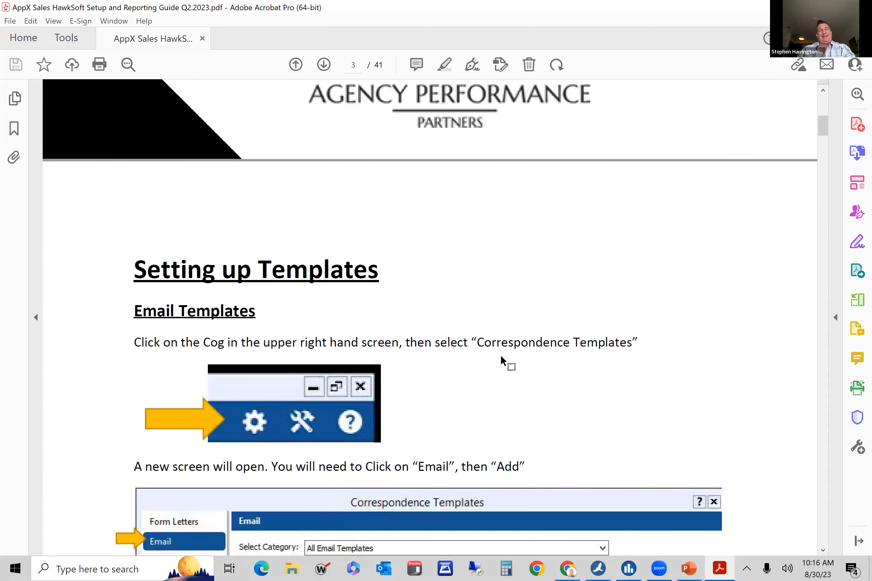
{"action": "scroll", "coordinate": [505, 359], "scroll_direction": "down", "scroll_amount": 1}
{"action": "scroll", "coordinate": [505, 359], "scroll_direction": "down", "scroll_amount": 4}
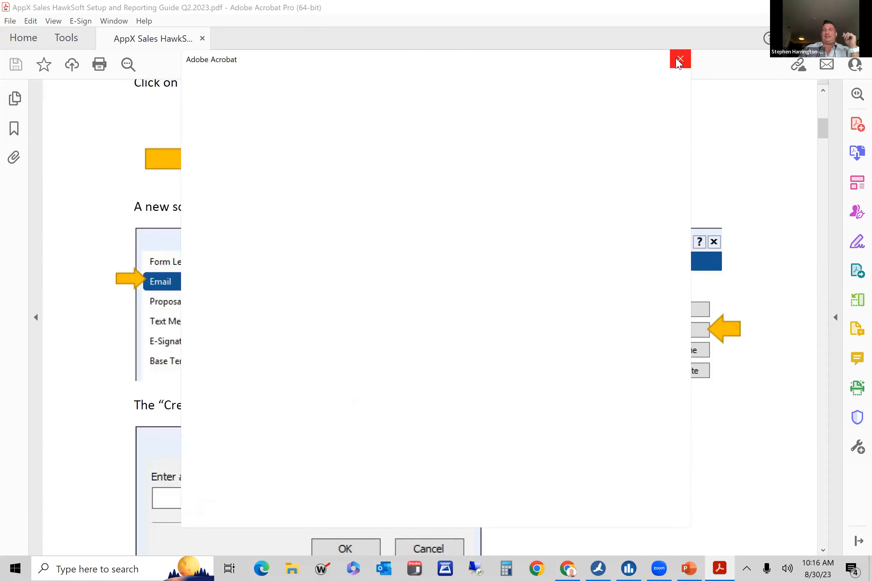
- Close the empty Acrobat pop-up and page through the Email Templates and merge field instructions
{"action": "left_click", "coordinate": [675, 59]}
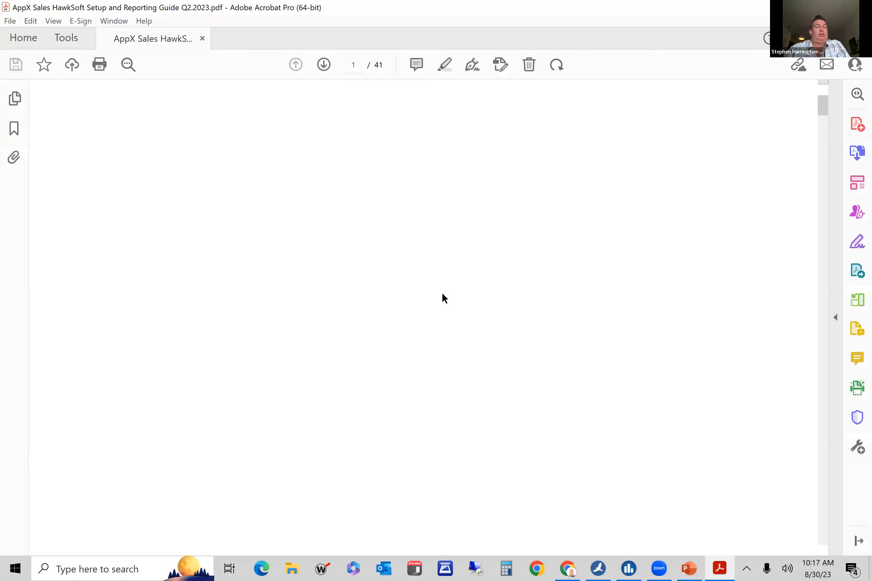
{"action": "scroll", "coordinate": [516, 259], "scroll_direction": "down", "scroll_amount": 5}
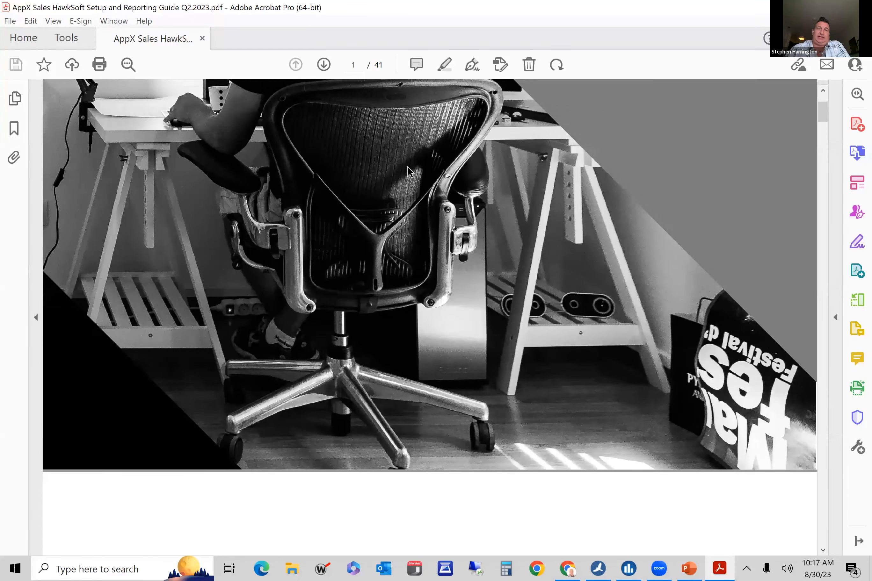
{"action": "scroll", "coordinate": [407, 166], "scroll_direction": "down", "scroll_amount": 1}
{"action": "left_click", "coordinate": [323, 64]}
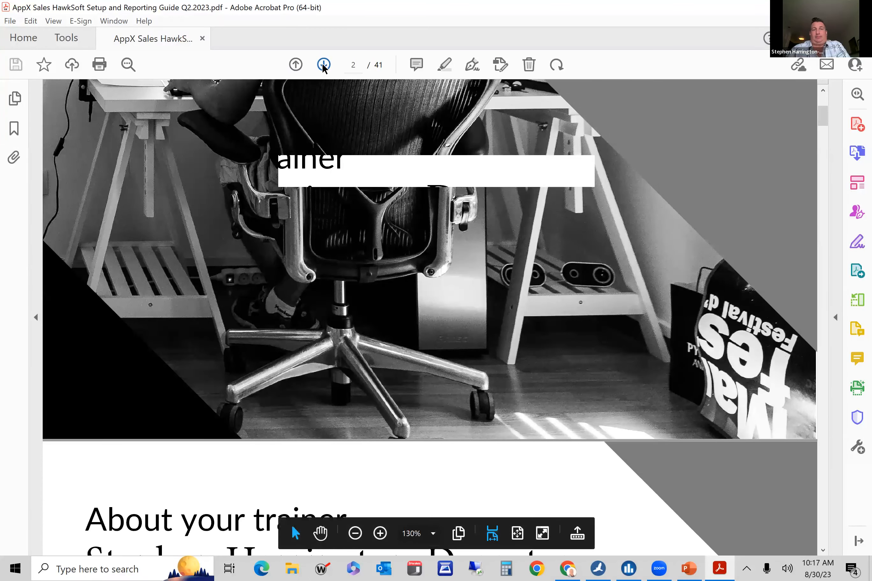
{"action": "left_click", "coordinate": [324, 64]}
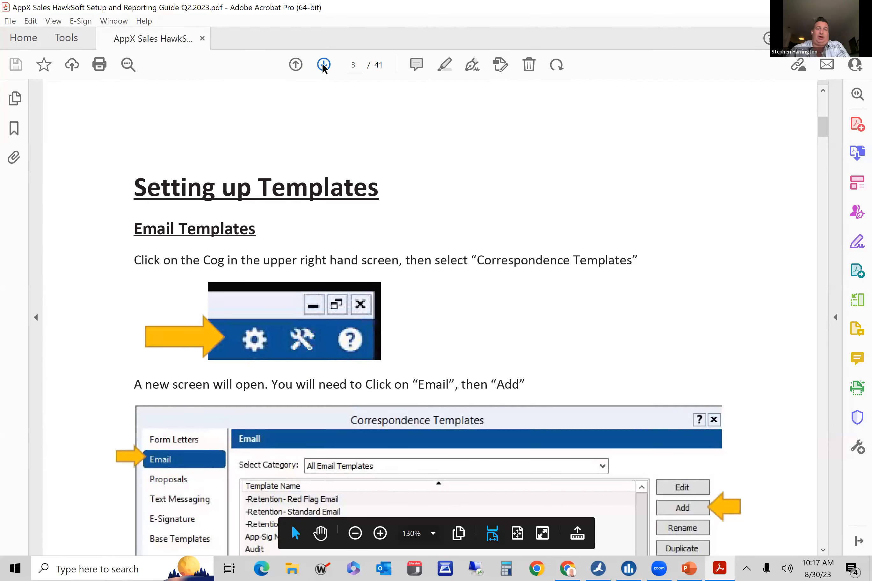
{"action": "left_click", "coordinate": [323, 64]}
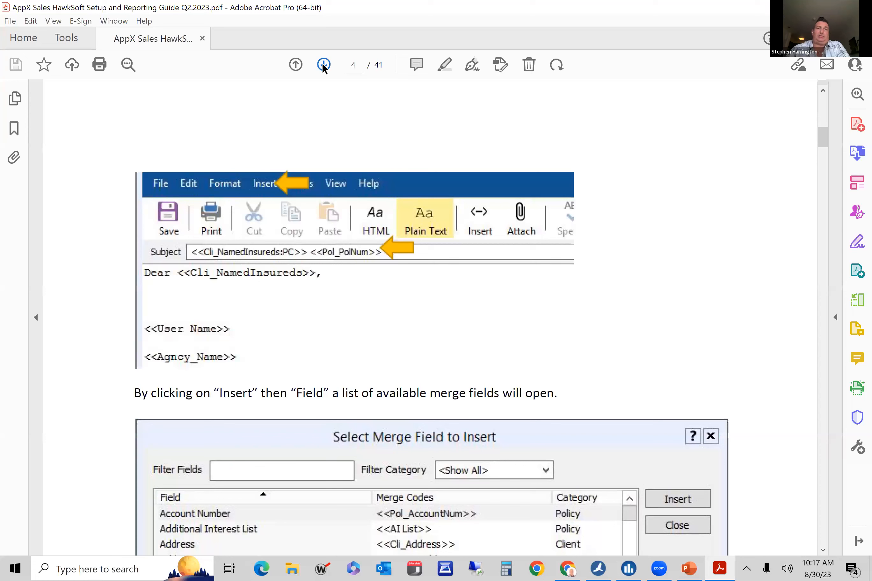
- Page through the Form Letter and Text Templates sections, then show PowerPoint slide 13
{"action": "left_click", "coordinate": [323, 64]}
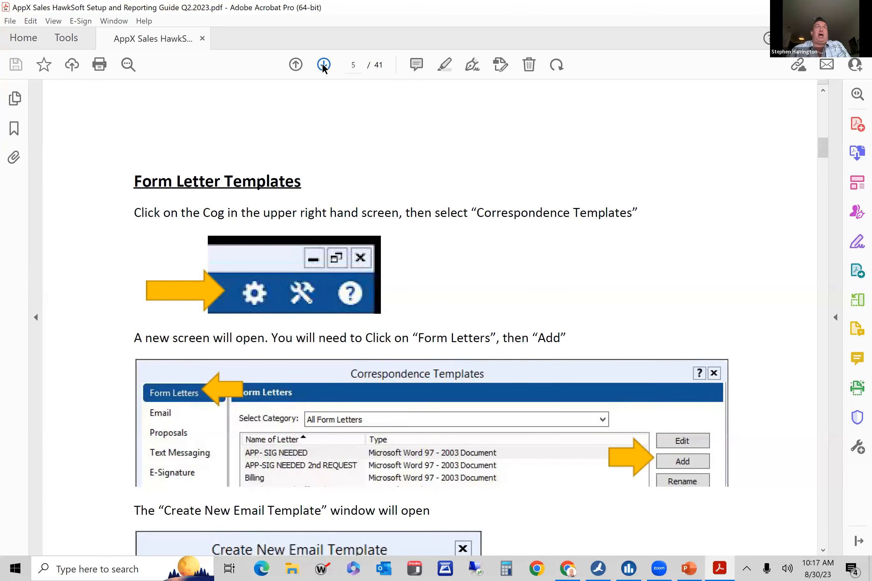
{"action": "left_click", "coordinate": [323, 64]}
{"action": "left_click", "coordinate": [323, 64]}
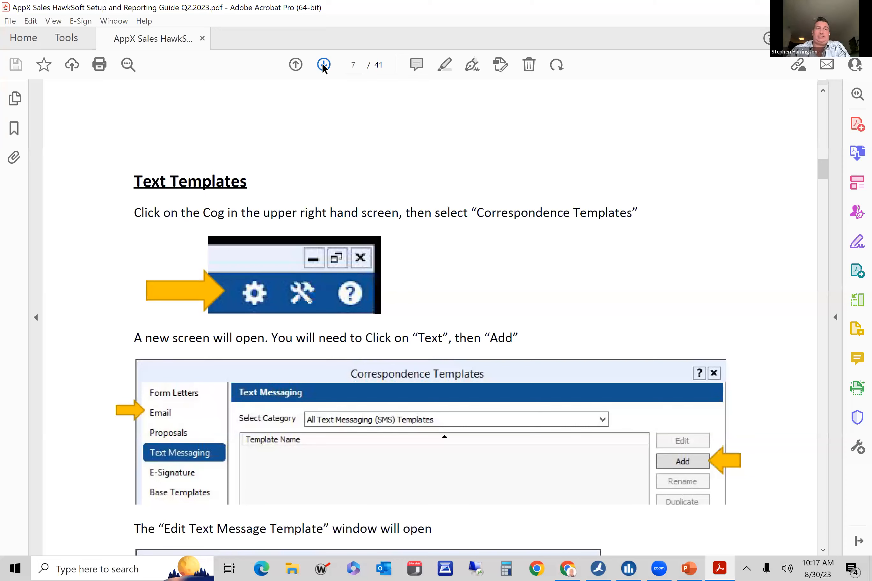
{"action": "left_click", "coordinate": [322, 63]}
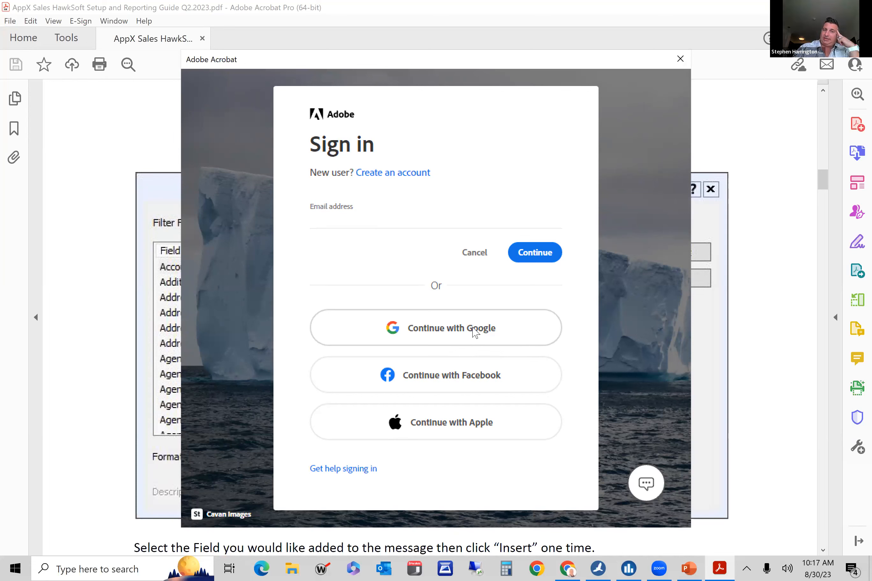
{"action": "left_click", "coordinate": [446, 331]}
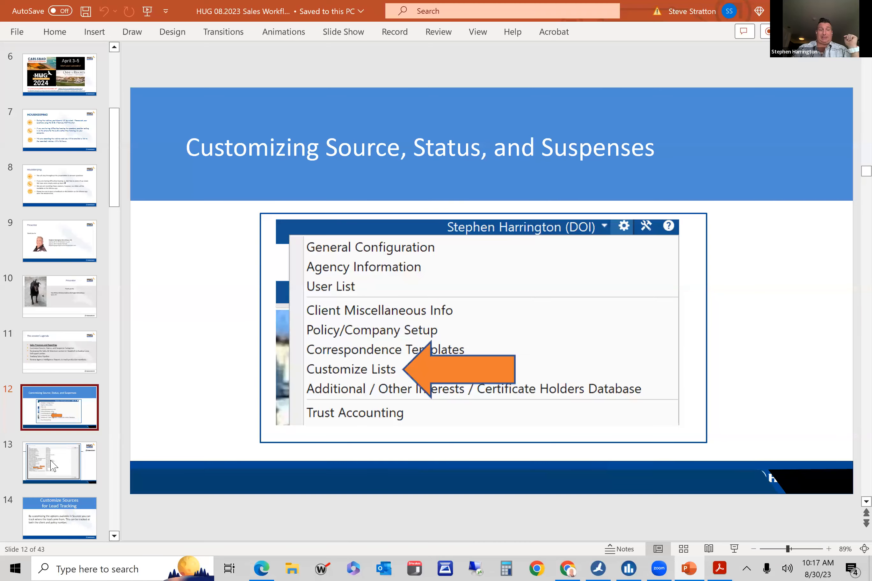
{"action": "left_click", "coordinate": [52, 465]}
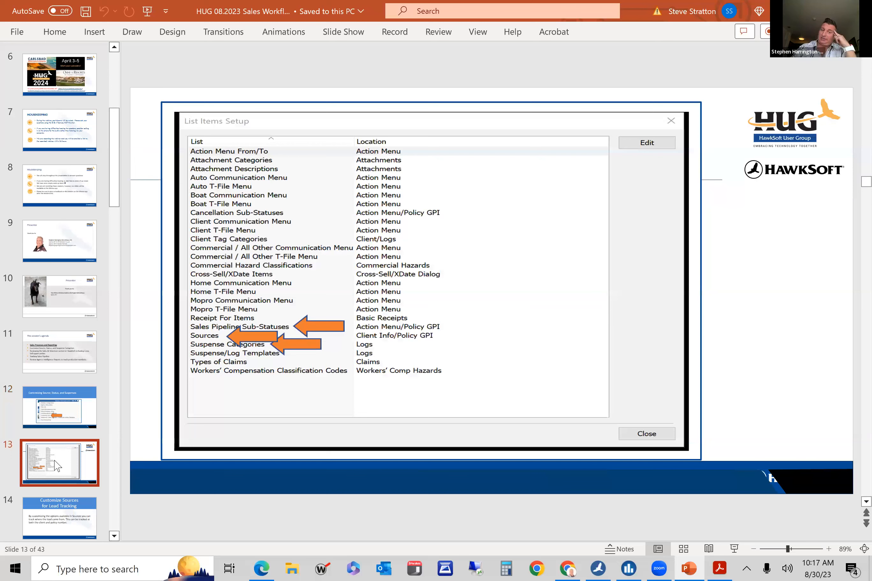
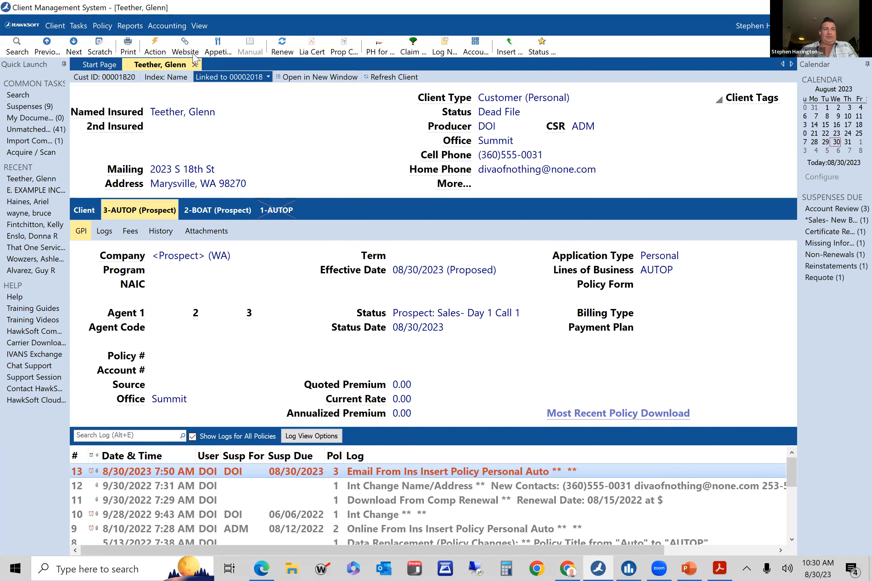
- From the Start Page, begin a new Personal Auto prospect without extra follow-up actions
{"action": "left_click", "coordinate": [99, 67]}
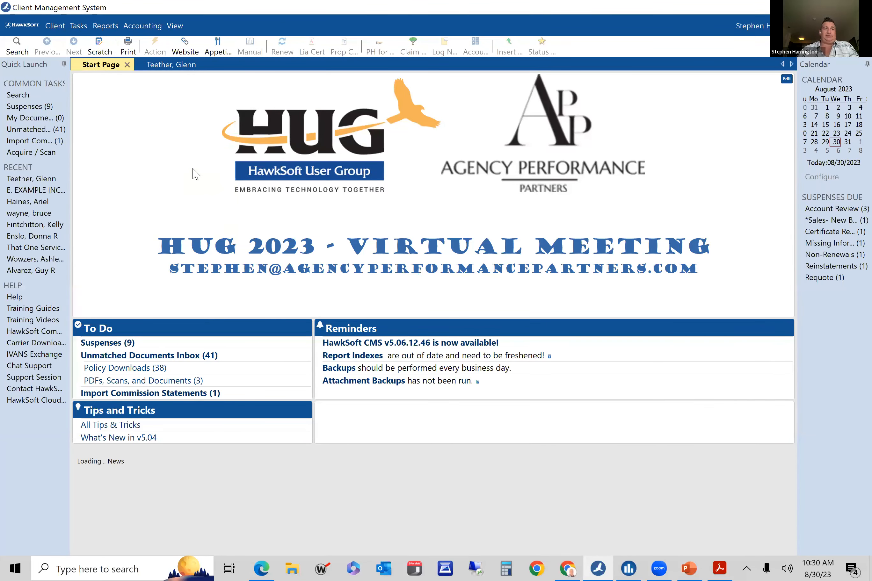
{"action": "left_click", "coordinate": [60, 26]}
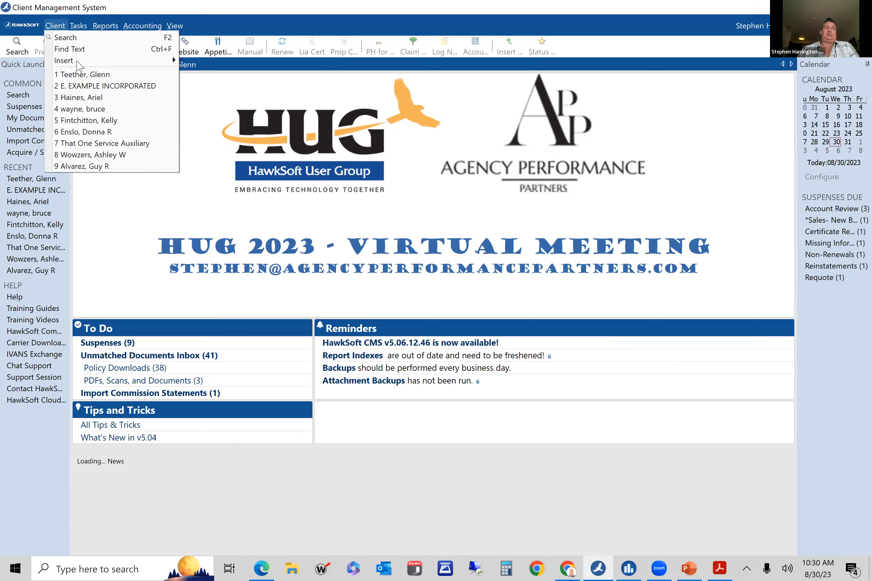
{"action": "mouse_move", "coordinate": [172, 57]}
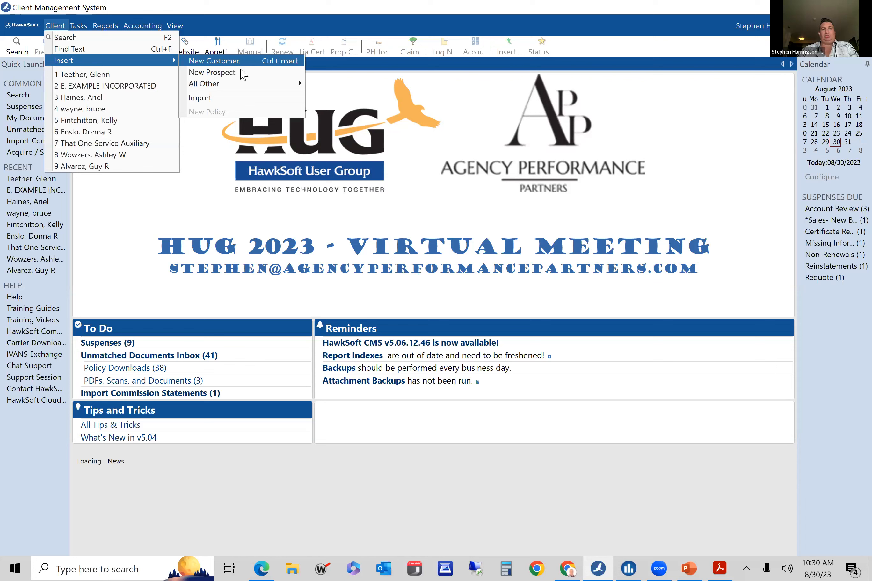
{"action": "left_click", "coordinate": [244, 72]}
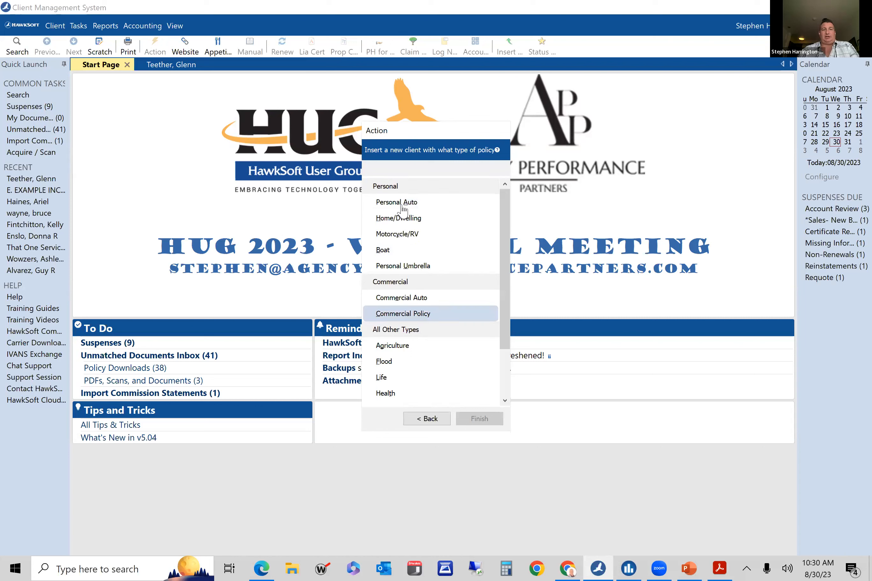
{"action": "left_click", "coordinate": [432, 208]}
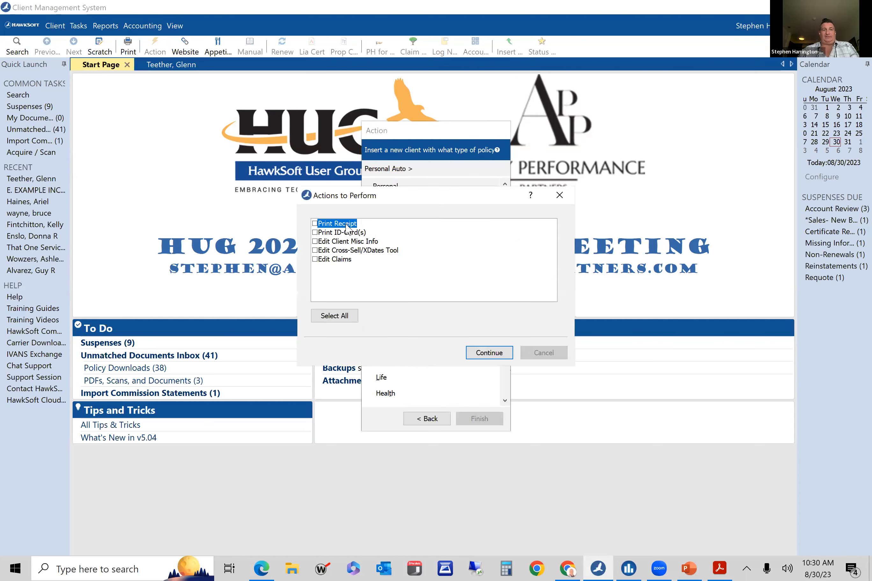
{"action": "left_click", "coordinate": [491, 350]}
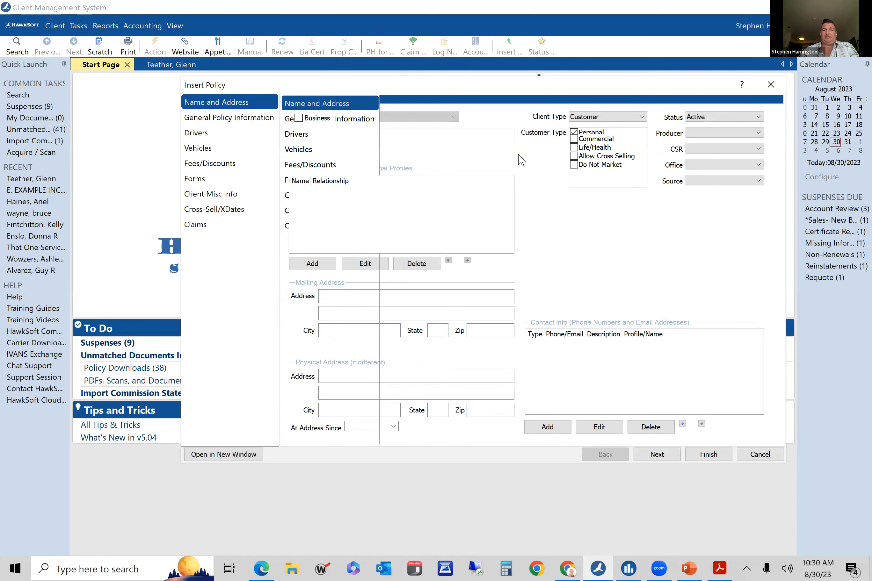
- Assign producer 015, CSR AS$, office Summit and lead source Google to the prospect
{"action": "left_click", "coordinate": [717, 134]}
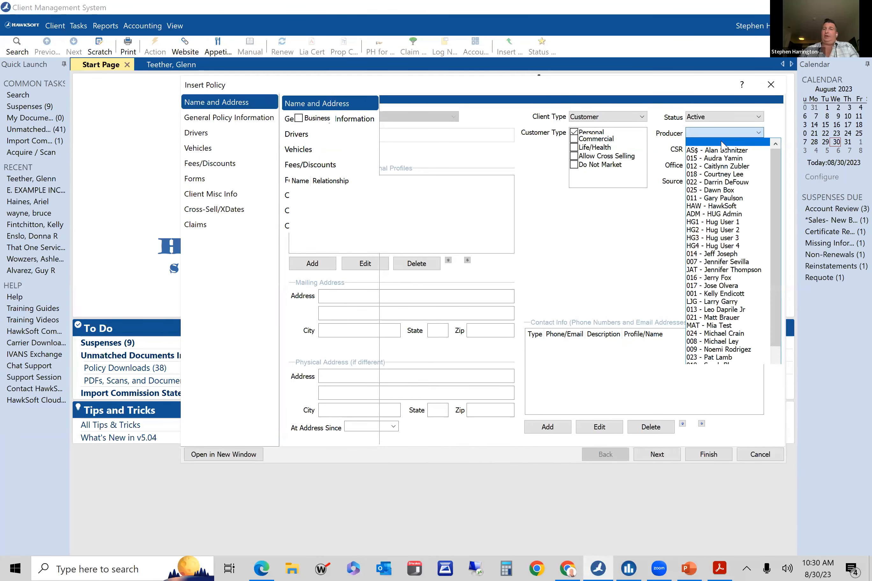
{"action": "left_click", "coordinate": [729, 159]}
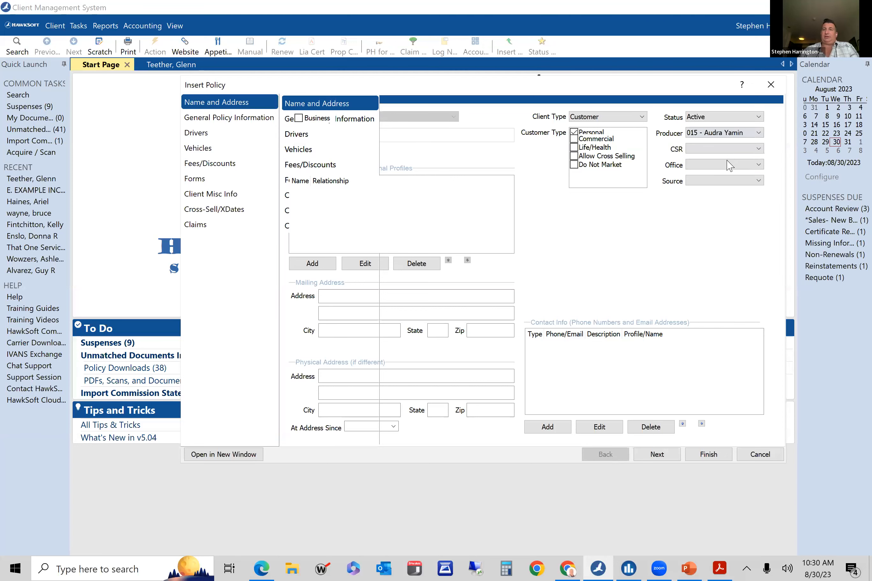
{"action": "left_click", "coordinate": [726, 150]}
{"action": "left_click", "coordinate": [727, 167]}
{"action": "left_click", "coordinate": [728, 165]}
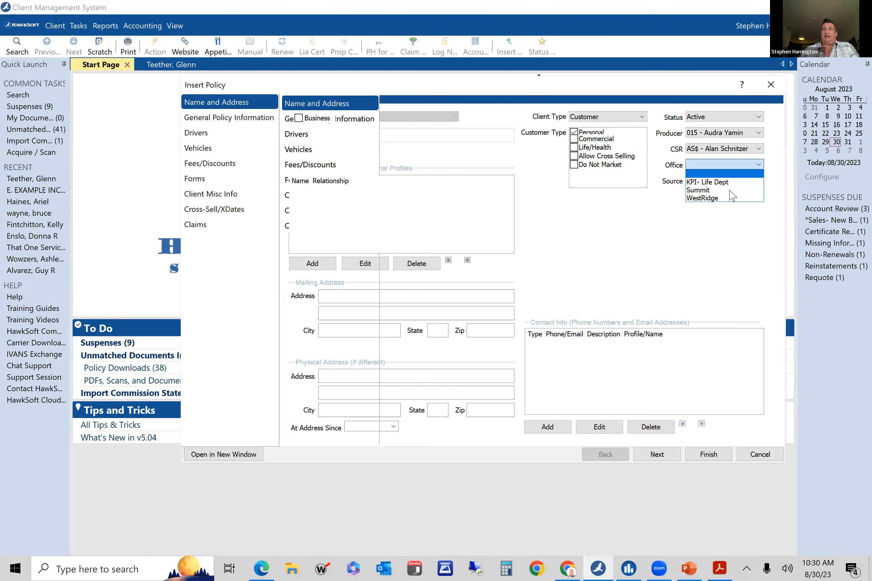
{"action": "left_click", "coordinate": [733, 190]}
{"action": "left_click", "coordinate": [734, 181]}
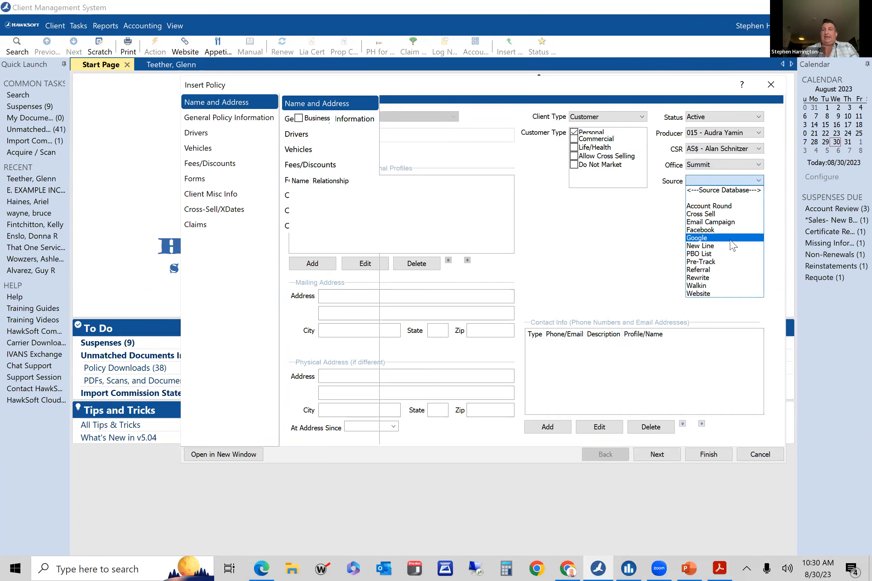
{"action": "left_click", "coordinate": [730, 240]}
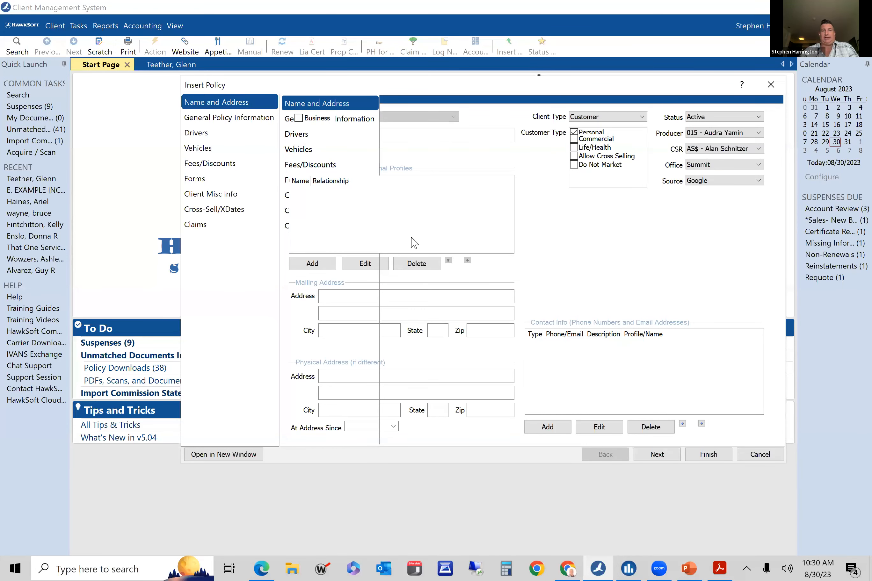
{"action": "left_click", "coordinate": [410, 291]}
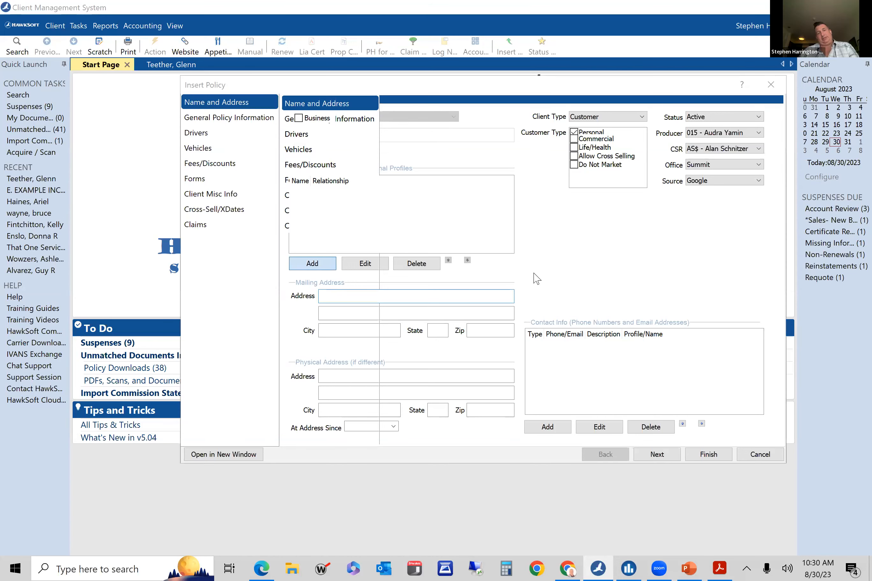
{"action": "left_click", "coordinate": [305, 263]}
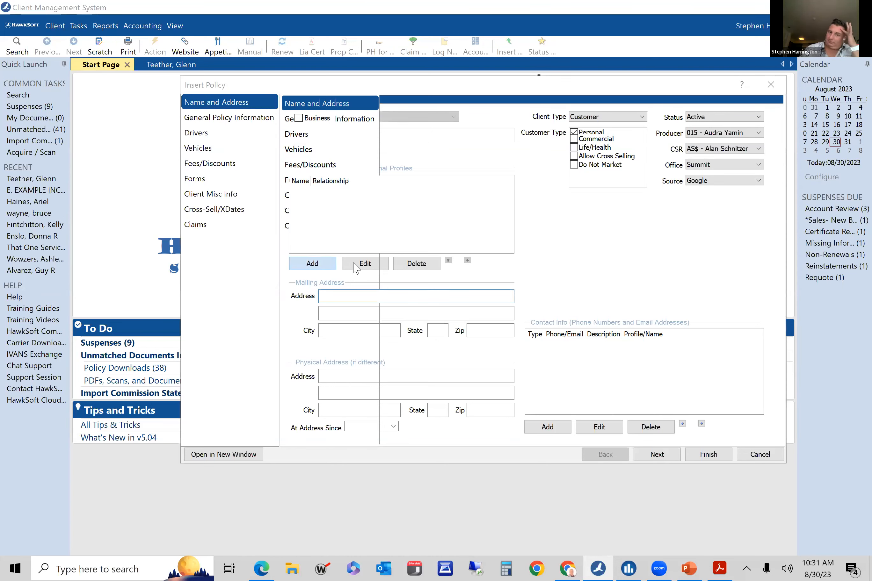
- Enter the named insured's first and last name, fixing the first name's capitalisation
{"action": "left_click", "coordinate": [314, 147]}
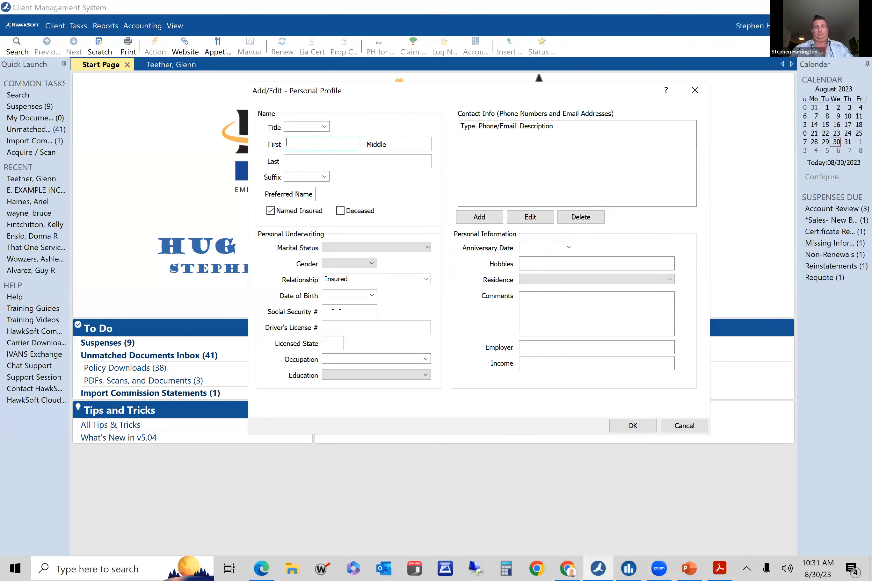
{"action": "type", "text": "sTEPHEN"}
{"action": "key", "text": "Tab"}
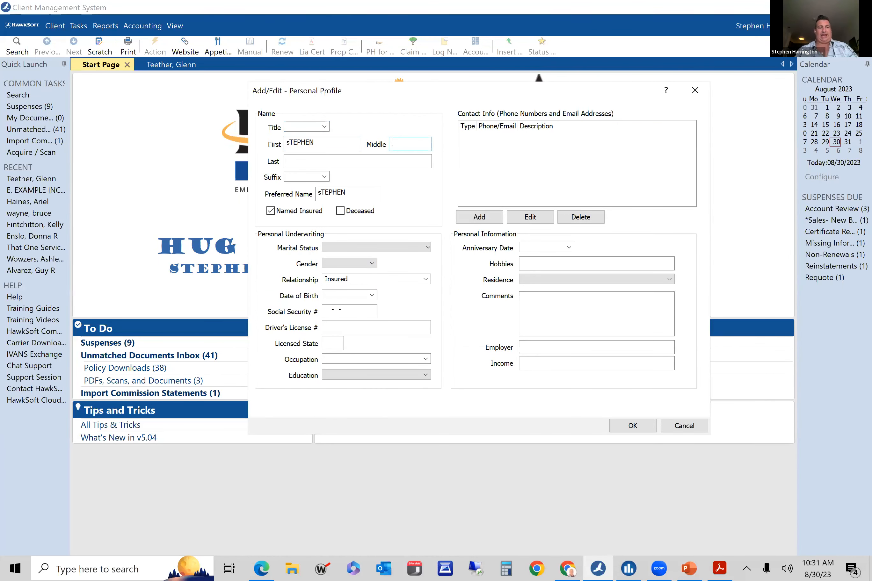
{"action": "key", "text": "shift+Tab"}
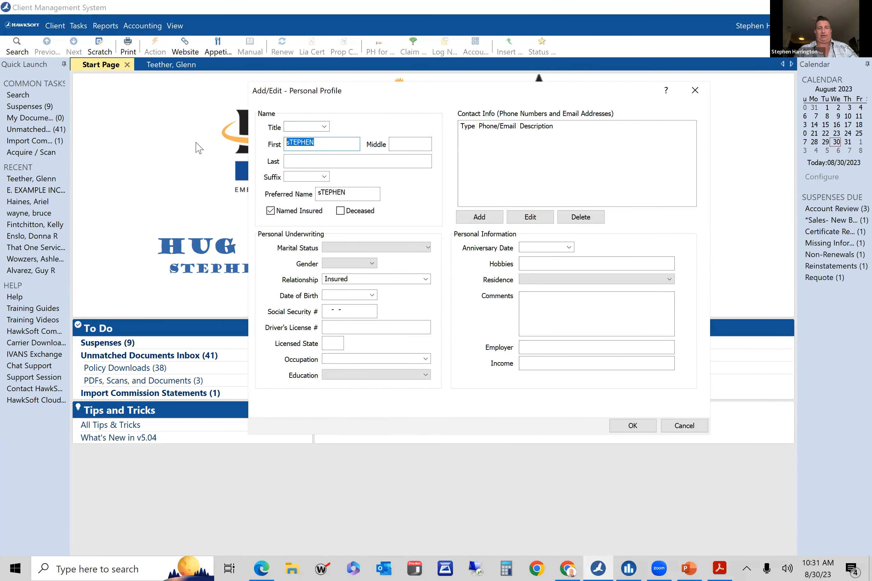
{"action": "key", "text": "Tab"}
{"action": "key", "text": "Tab"}
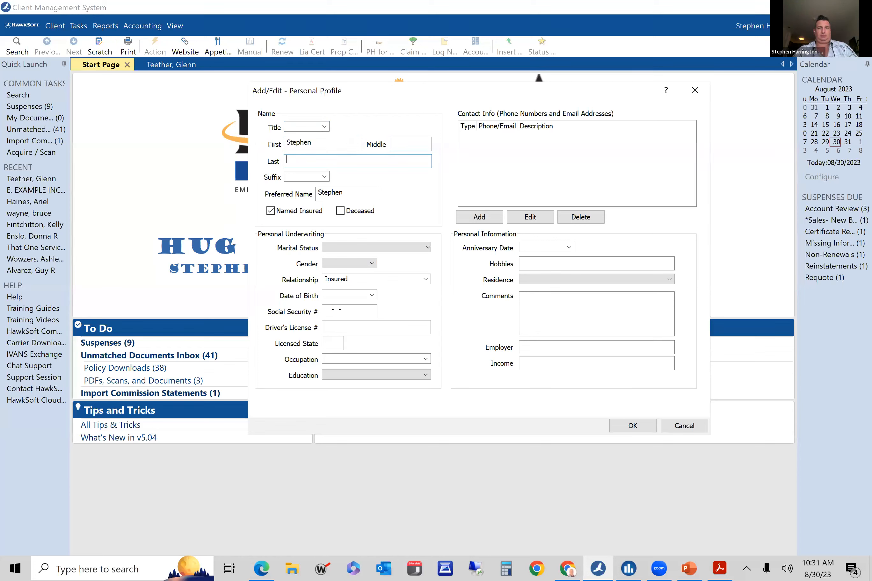
{"action": "key", "text": "Tab"}
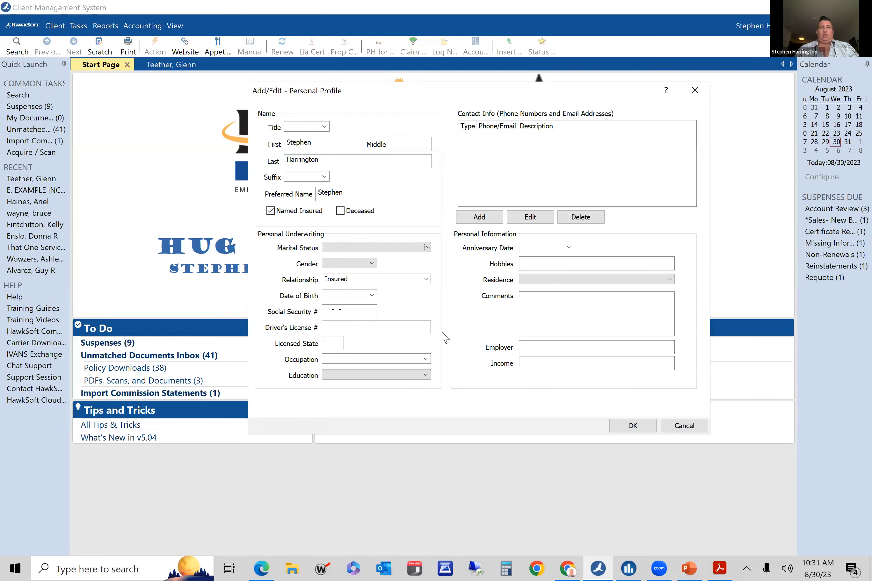
- Add the insured's cell phone number as a contact and save the profile
{"action": "left_click", "coordinate": [490, 221]}
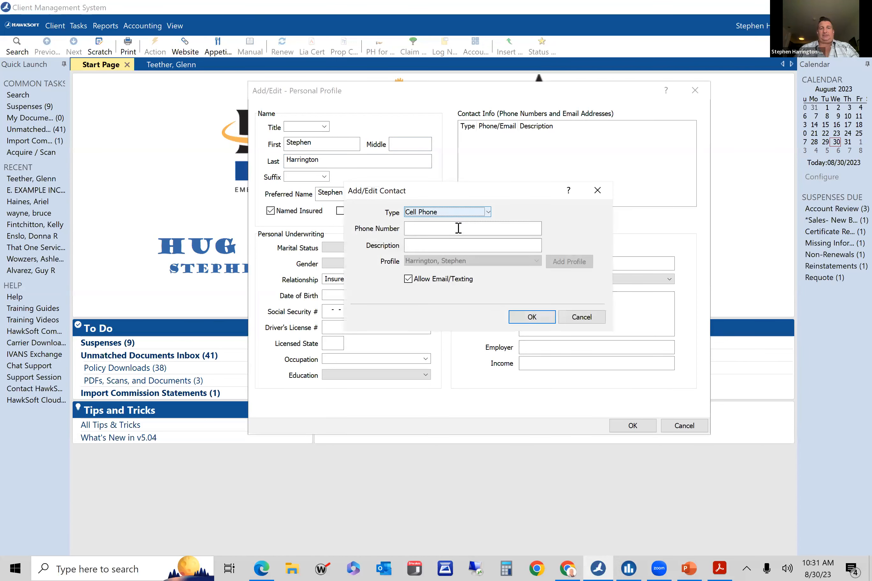
{"action": "left_click", "coordinate": [462, 227]}
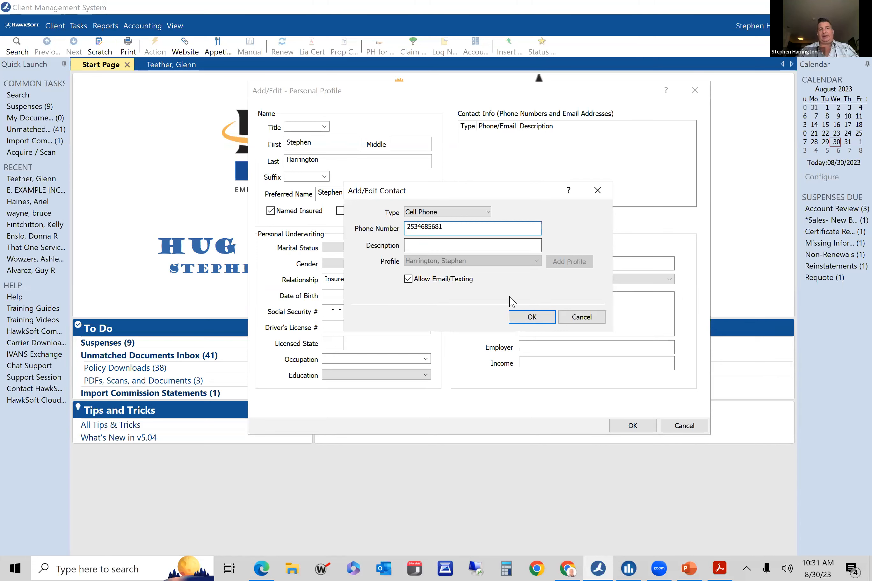
{"action": "left_click", "coordinate": [532, 317]}
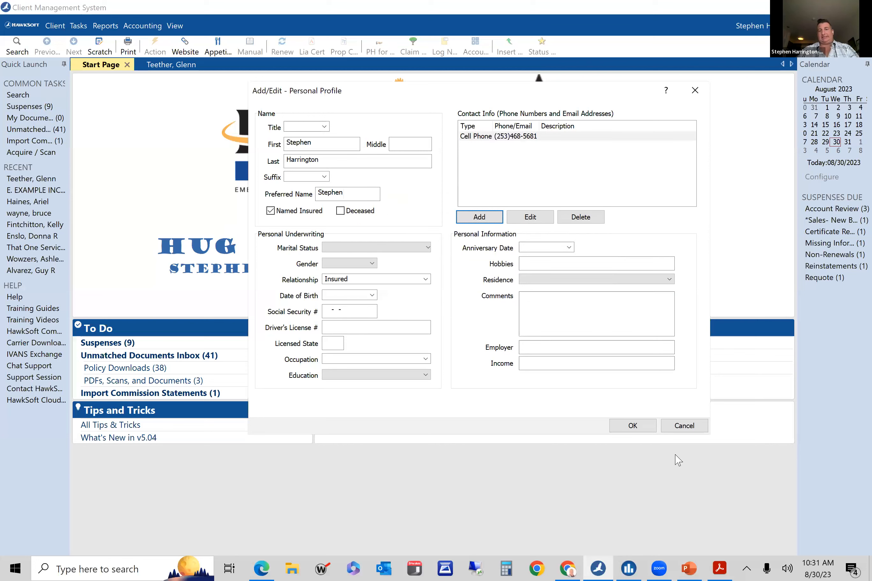
{"action": "left_click", "coordinate": [640, 425]}
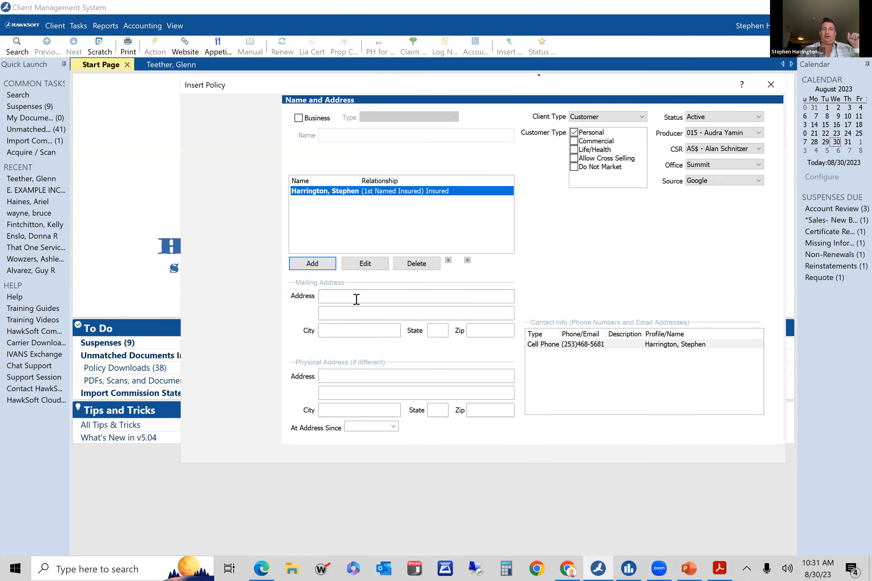
- Fill in the mailing street address and zip code, then go to General Policy Information
{"action": "left_click", "coordinate": [372, 295]}
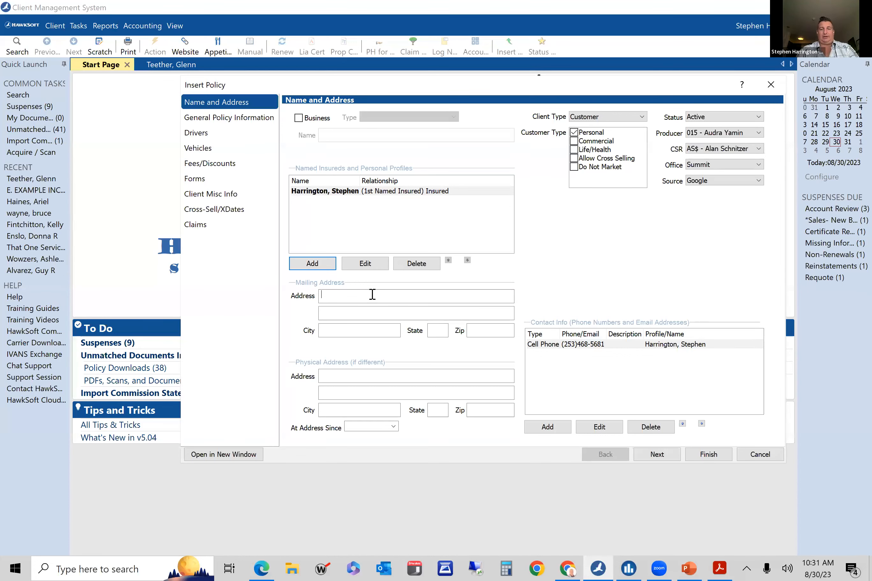
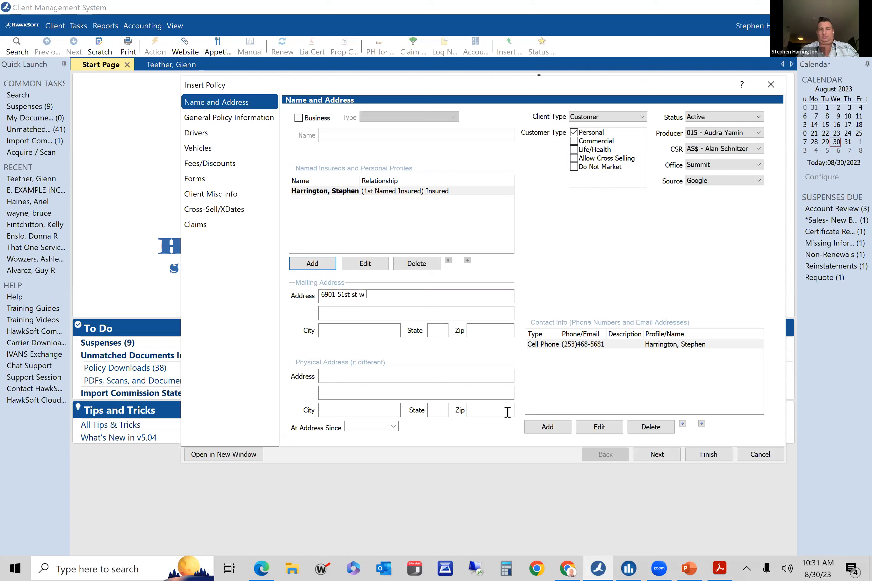
{"action": "left_click", "coordinate": [478, 328]}
{"action": "type", "text": "10102"}
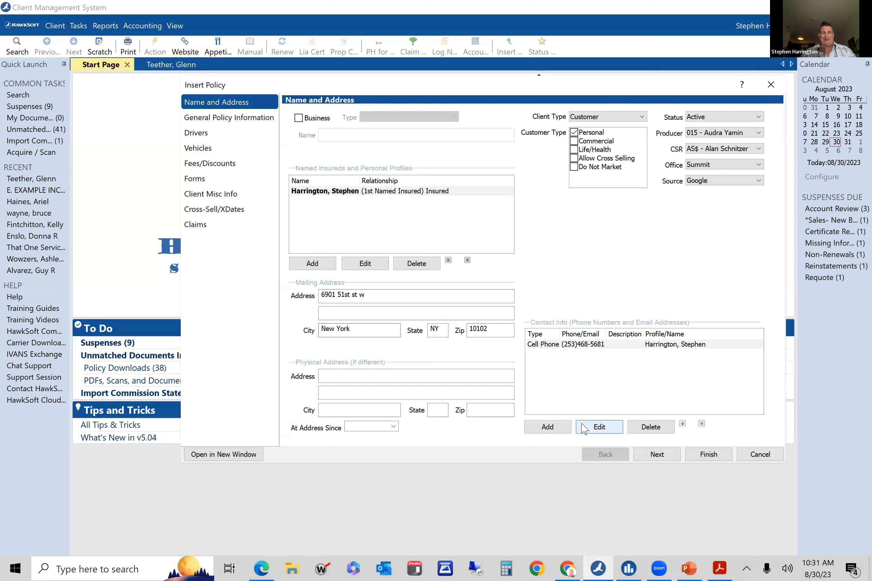
{"action": "left_click", "coordinate": [233, 118]}
{"action": "left_click", "coordinate": [387, 119]}
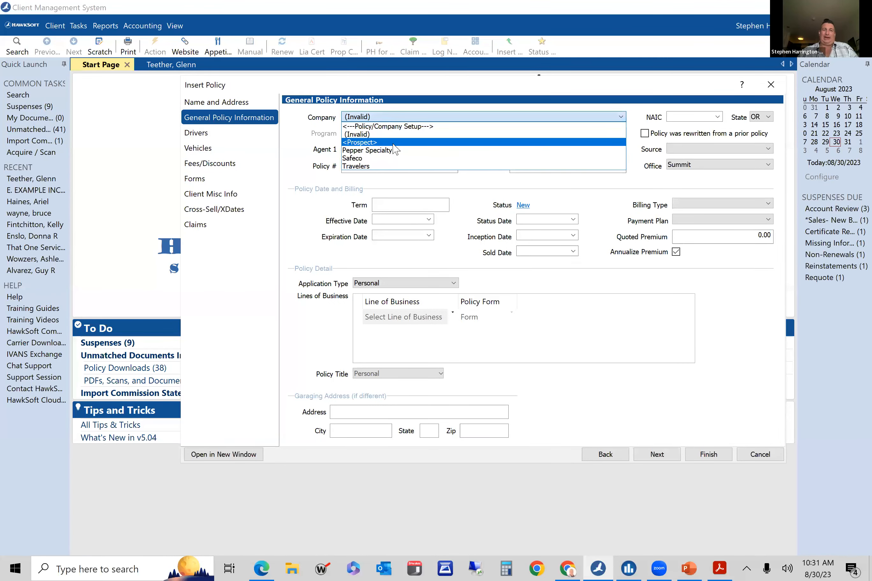
- Set the company to <Prospect>, the first agent to AS$ and the source to Google
{"action": "left_click", "coordinate": [388, 142]}
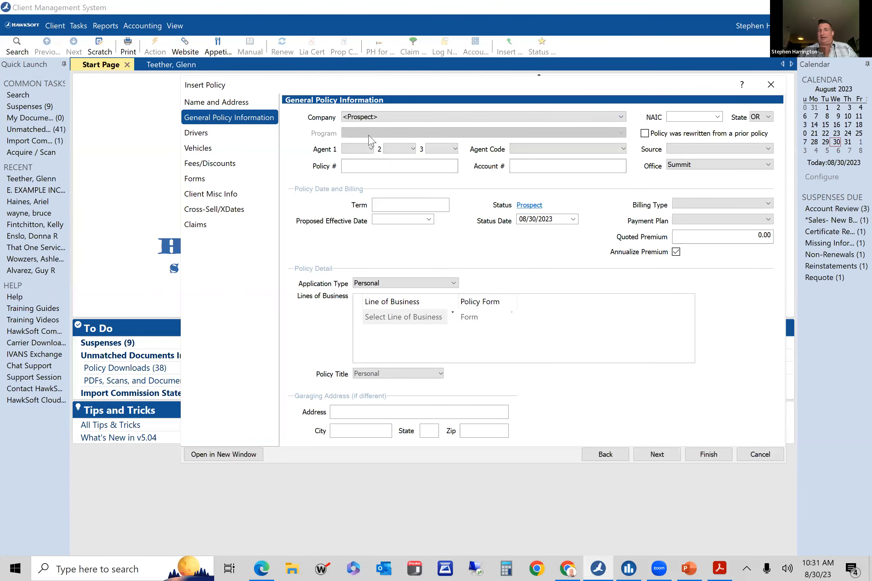
{"action": "left_click", "coordinate": [360, 149]}
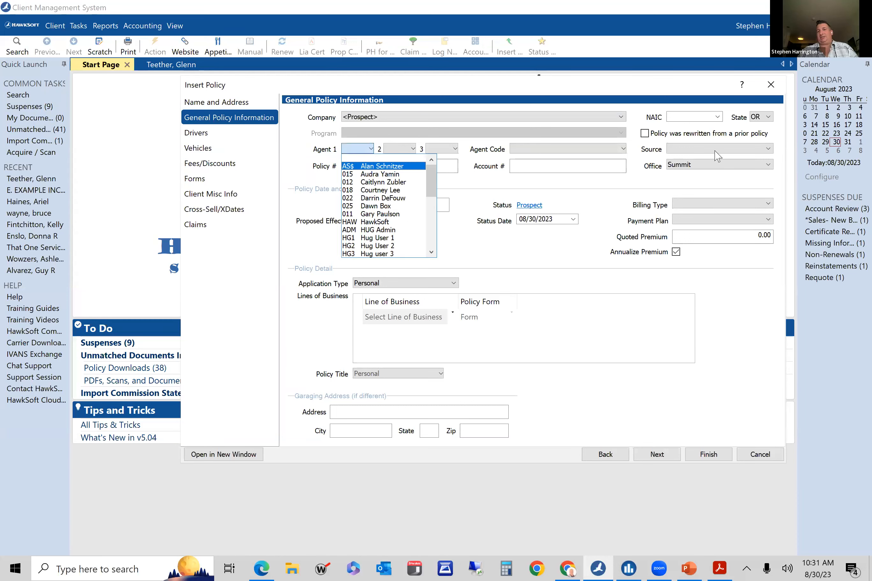
{"action": "left_click", "coordinate": [715, 151]}
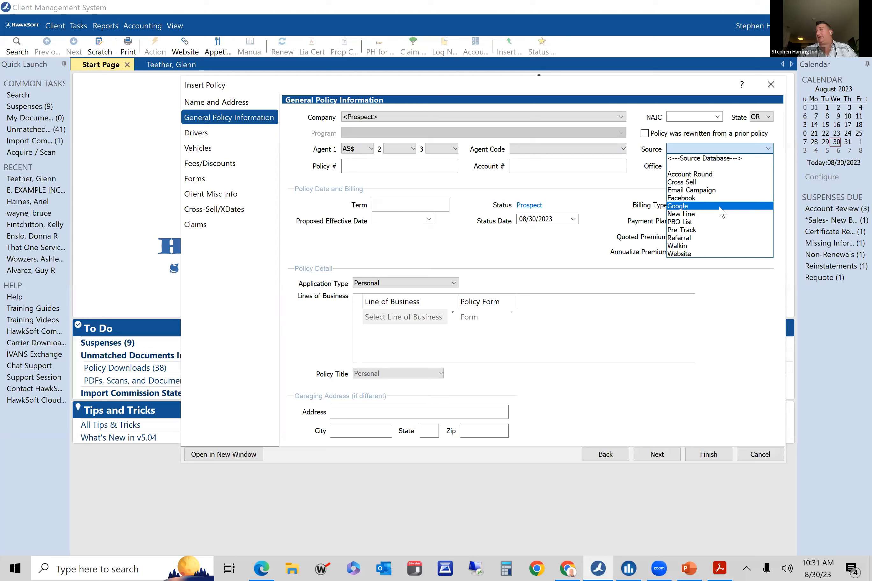
{"action": "left_click", "coordinate": [625, 207]}
{"action": "left_click", "coordinate": [396, 209]}
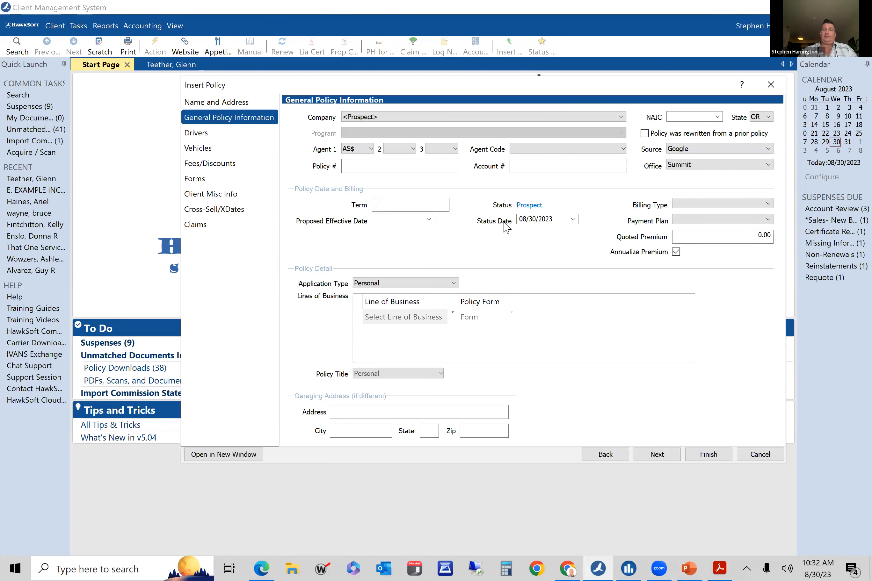
- Set status Prospect: Quoting/Submission, add line of business AUTOP, and finish the policy
{"action": "left_click", "coordinate": [527, 205]}
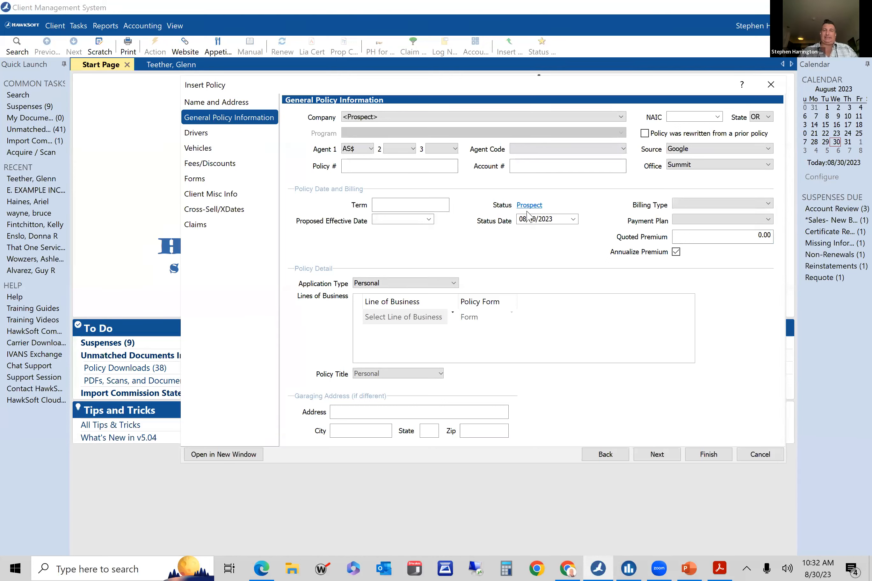
{"action": "left_click", "coordinate": [545, 302]}
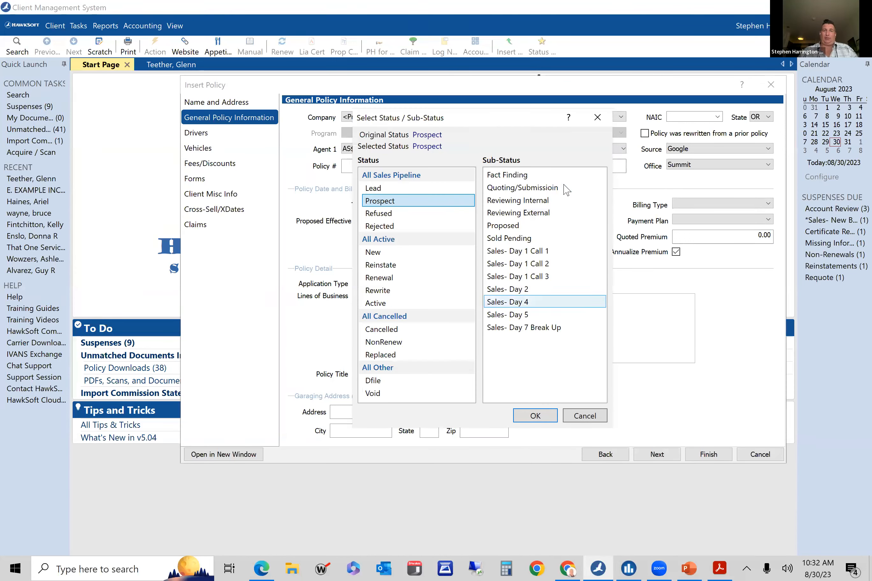
{"action": "left_click", "coordinate": [566, 188]}
{"action": "left_click", "coordinate": [418, 201]}
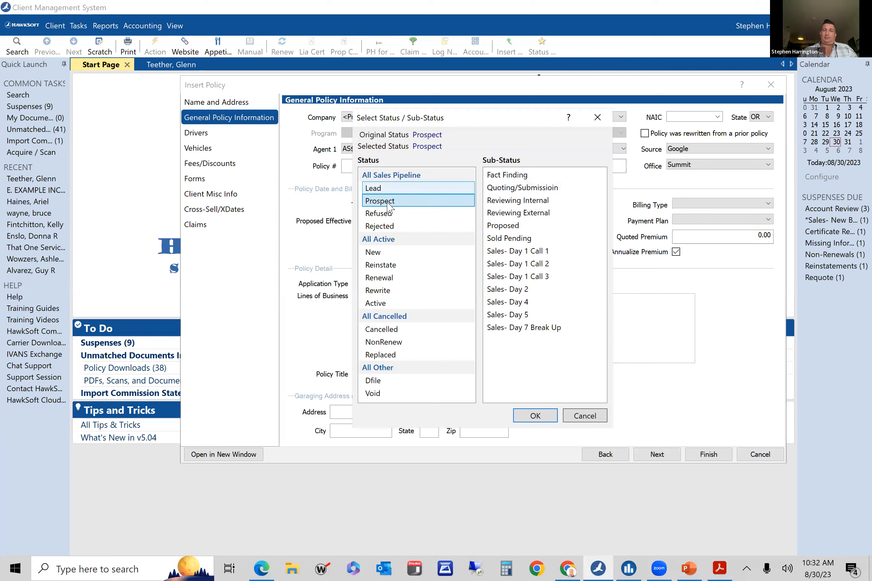
{"action": "left_click", "coordinate": [521, 189]}
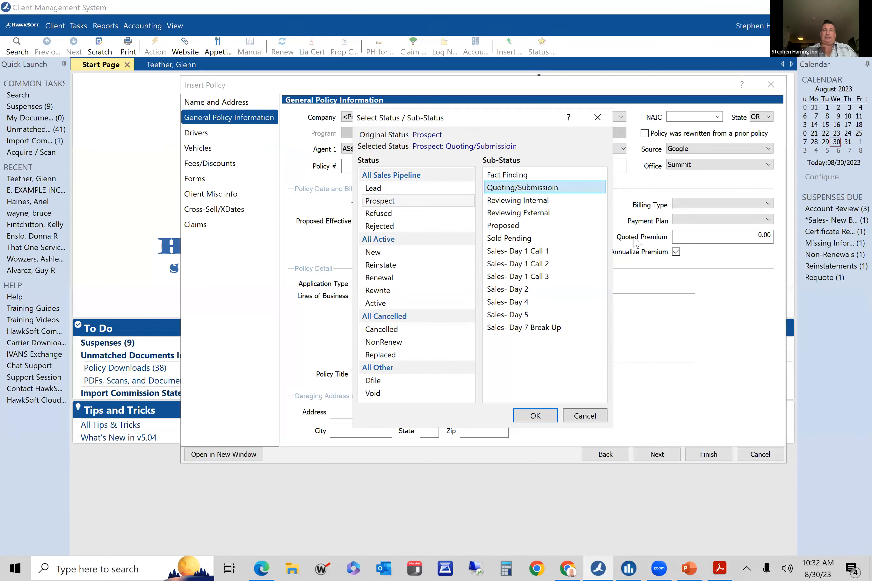
{"action": "left_click", "coordinate": [540, 414]}
{"action": "left_click", "coordinate": [399, 317]}
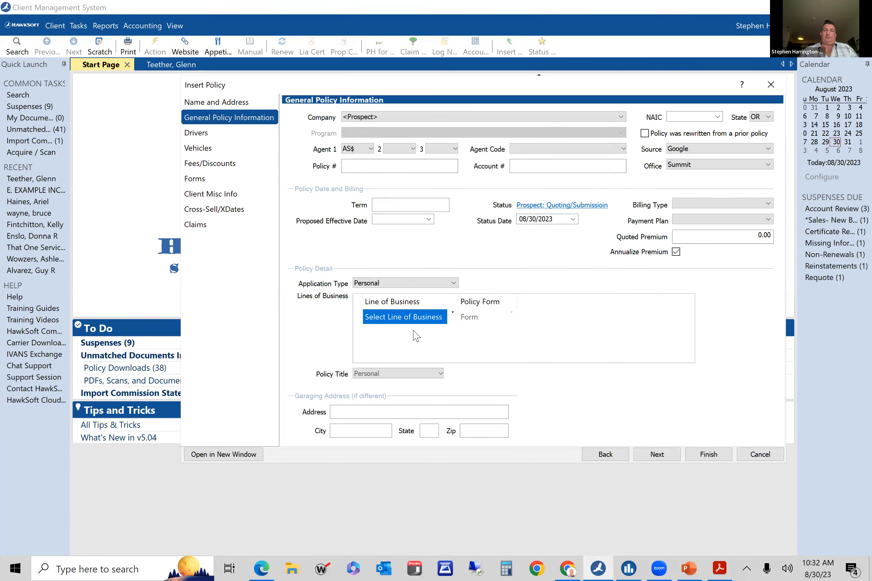
{"action": "left_click", "coordinate": [420, 342]}
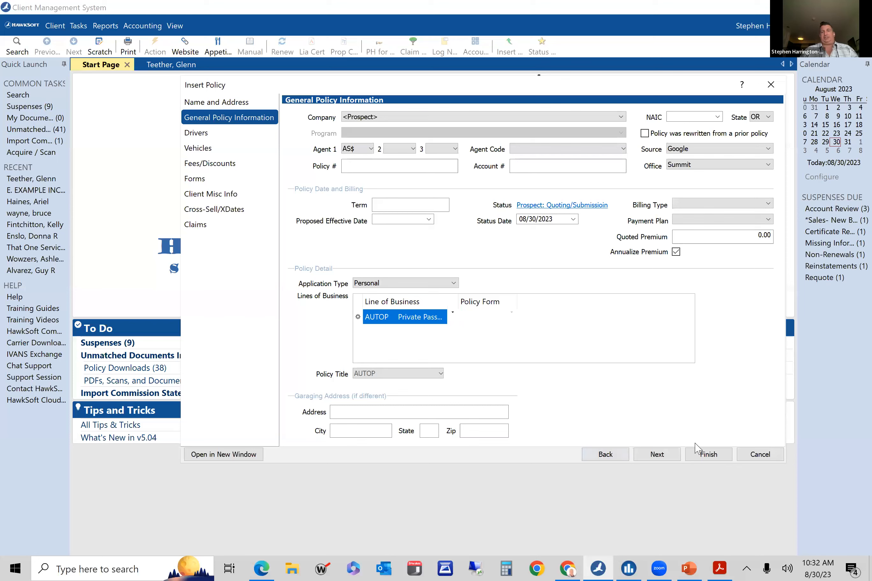
{"action": "left_click", "coordinate": [709, 455]}
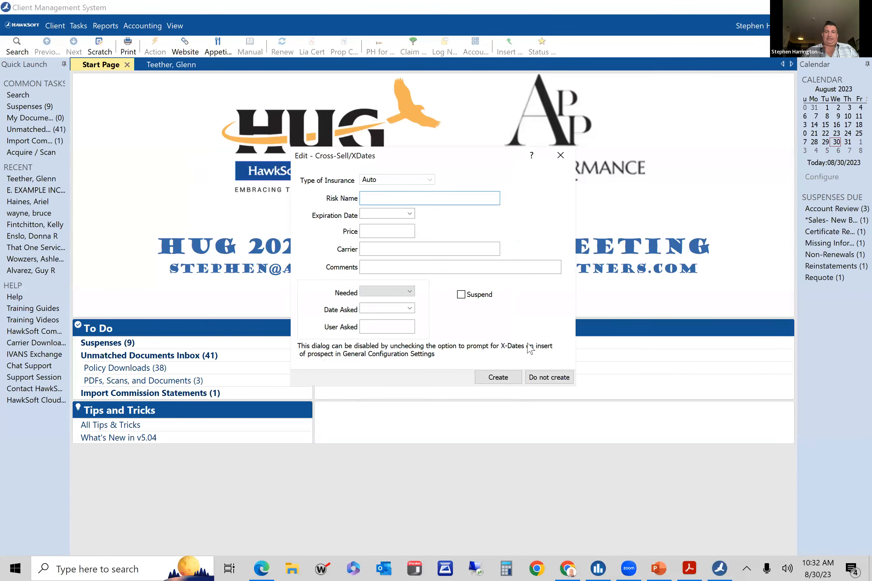
- Skip the cross-sell X-date and log a *Sales- Quoting follow-up assigned to the current user
{"action": "left_click", "coordinate": [560, 155]}
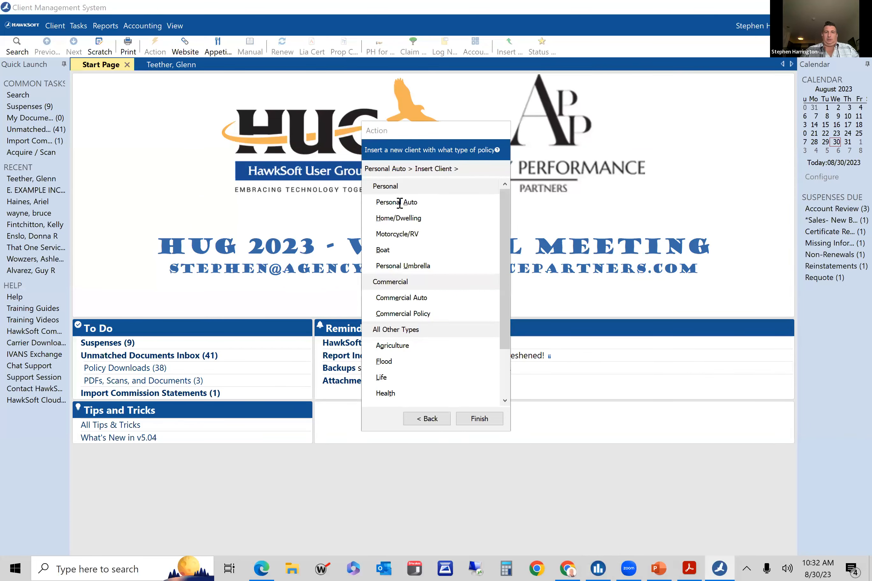
{"action": "key", "text": "Return"}
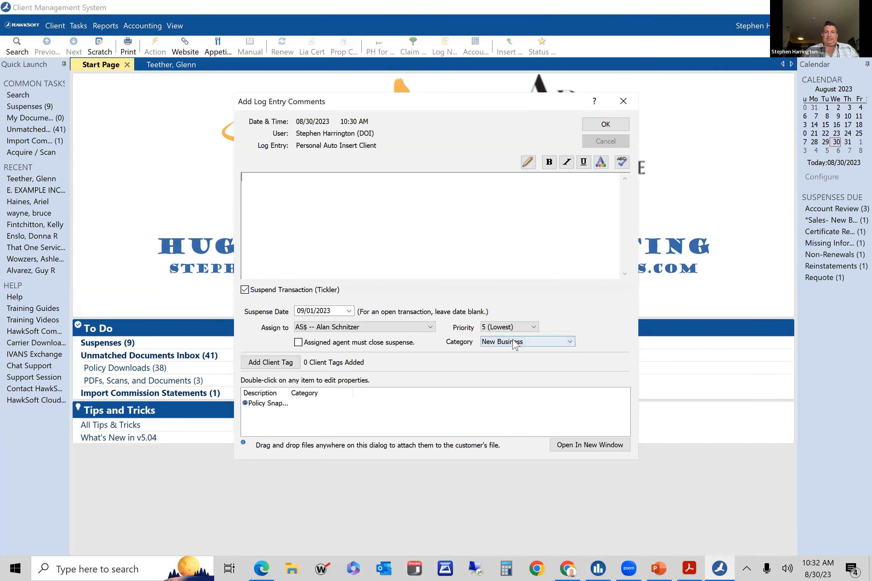
{"action": "left_click", "coordinate": [525, 342]}
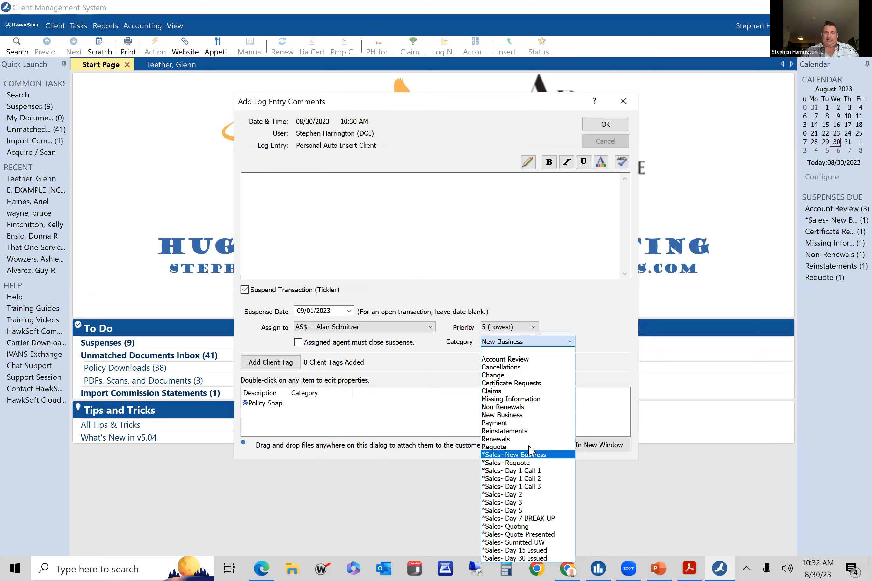
{"action": "left_click", "coordinate": [562, 527]}
{"action": "left_click", "coordinate": [321, 332]}
{"action": "left_click", "coordinate": [379, 487]}
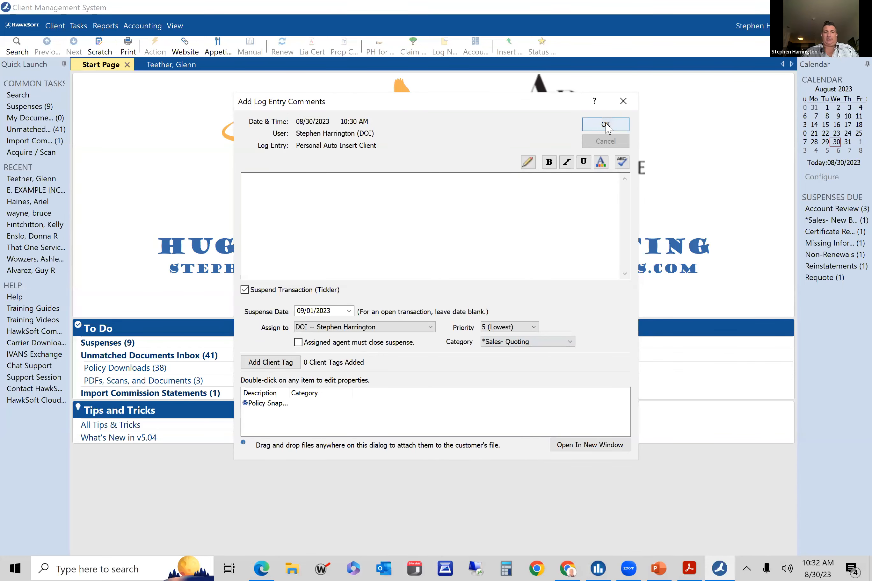
{"action": "key", "text": "Return"}
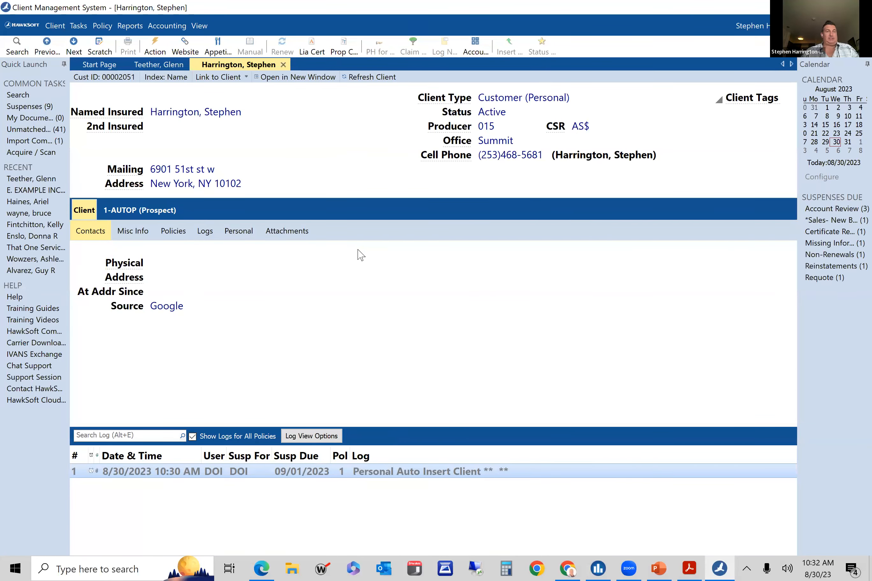
- Run the Suspense report filtered to user DOI
{"action": "left_click", "coordinate": [127, 27]}
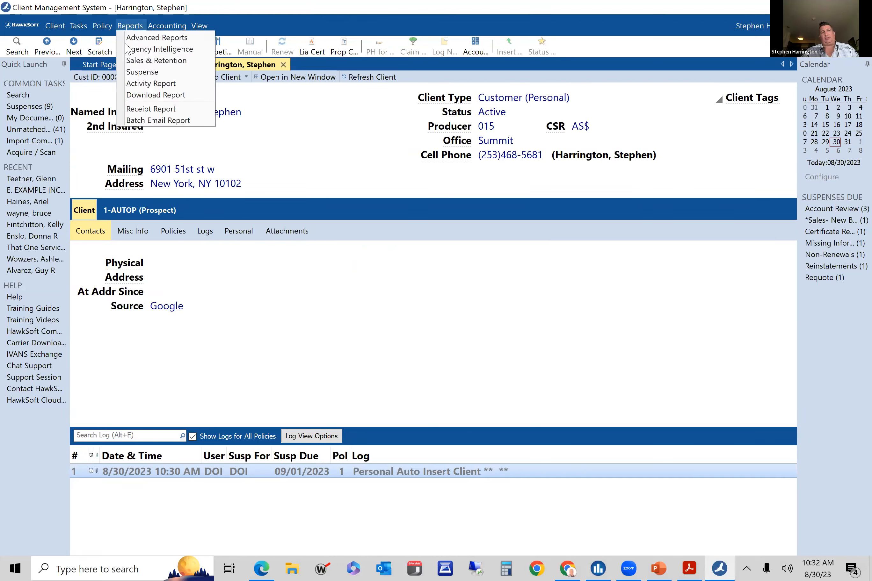
{"action": "left_click", "coordinate": [142, 72]}
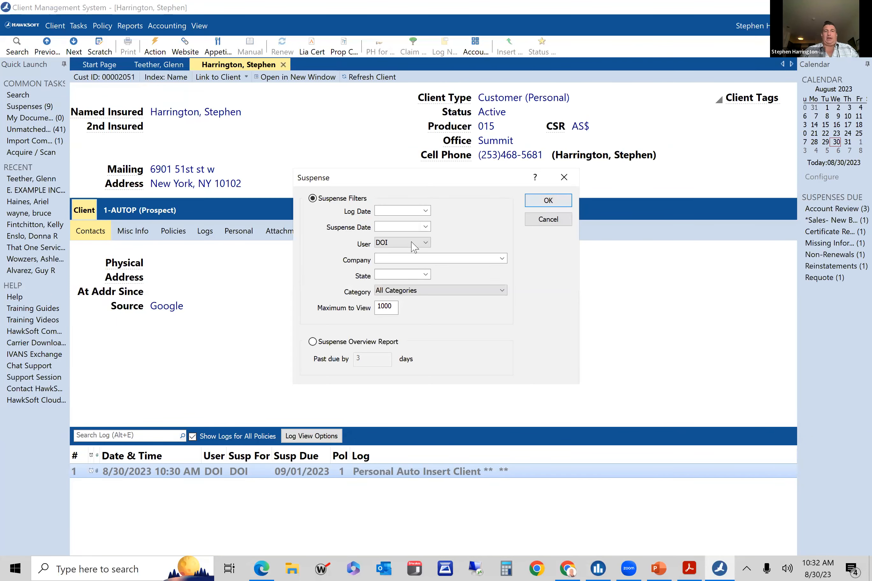
{"action": "left_click", "coordinate": [562, 204]}
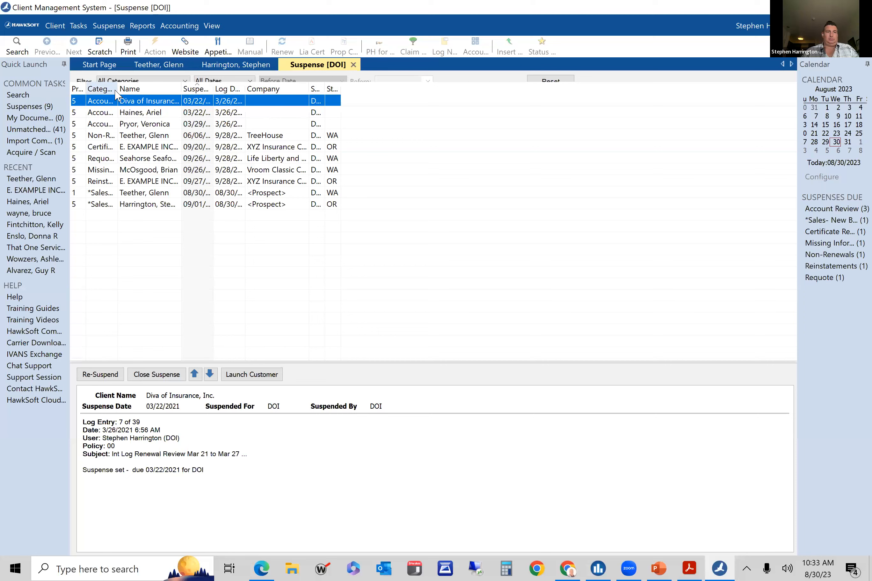
- Widen and sort the Category column, then check the *Sales- Quoting and New Business suspenses
{"action": "left_click_drag", "start_coordinate": [117, 90], "coordinate": [388, 90]}
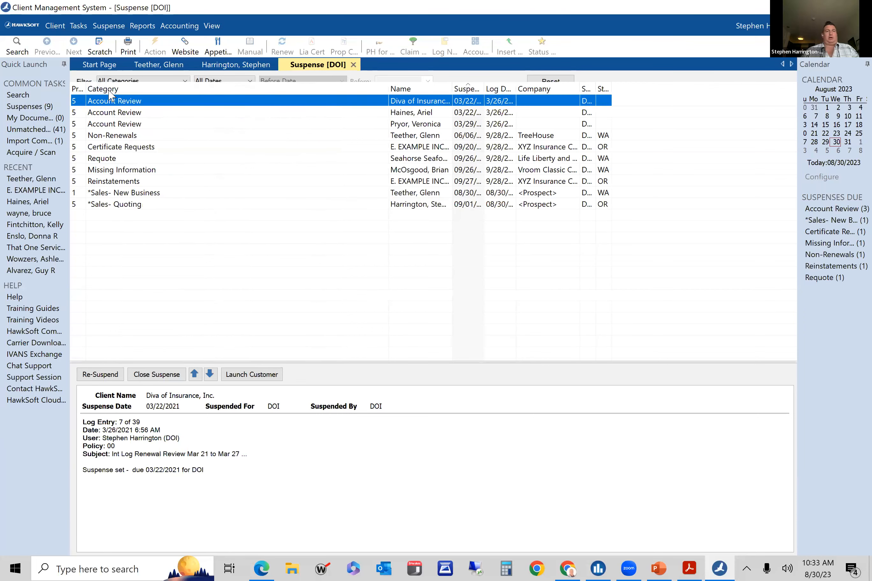
{"action": "left_click", "coordinate": [109, 91]}
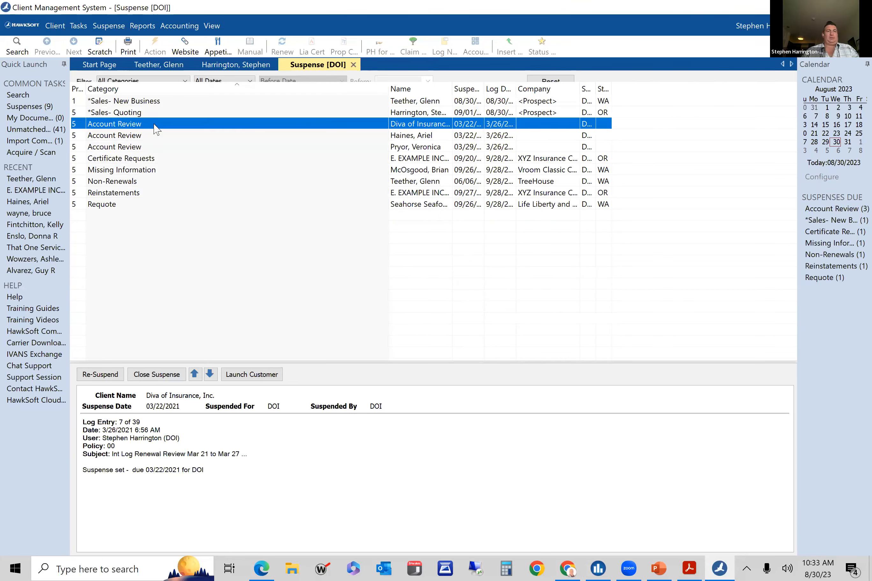
{"action": "left_click", "coordinate": [132, 112]}
{"action": "left_click", "coordinate": [132, 105]}
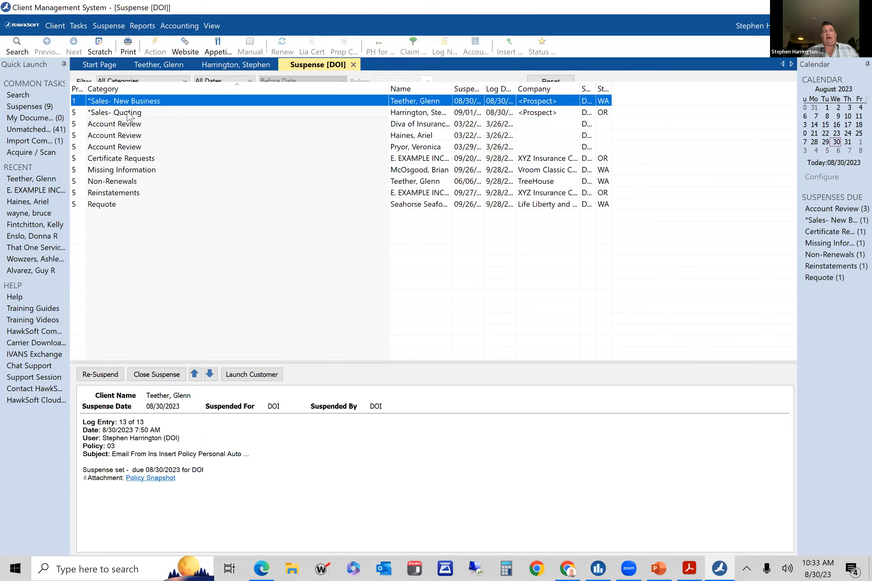
{"action": "left_click", "coordinate": [129, 114]}
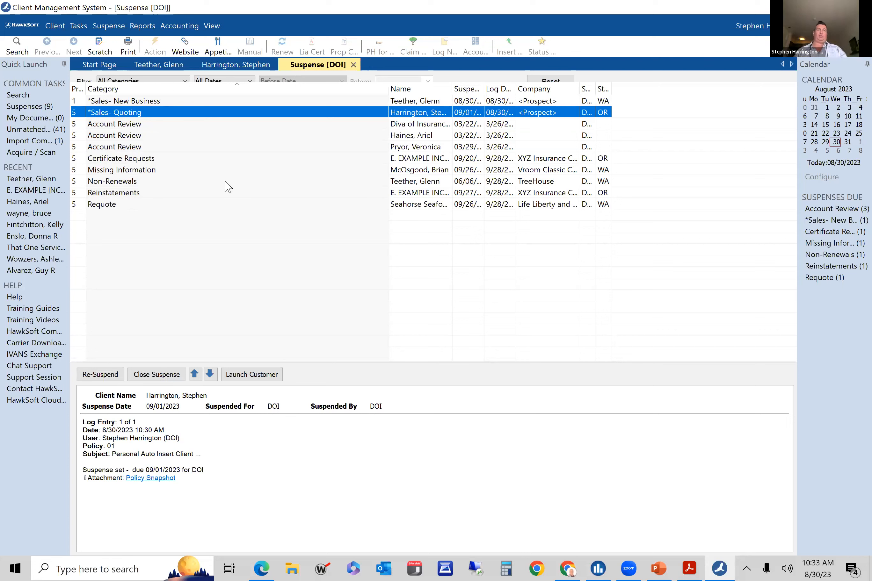
- Review the Non-Renewals, *Sales- New Business, Requote and Account Review suspense details
{"action": "left_click", "coordinate": [118, 182]}
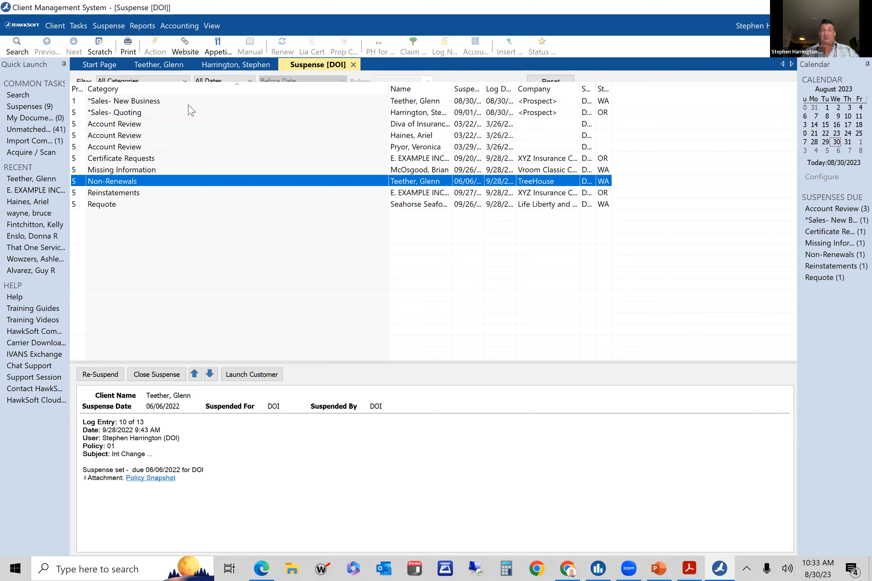
{"action": "left_click", "coordinate": [226, 104]}
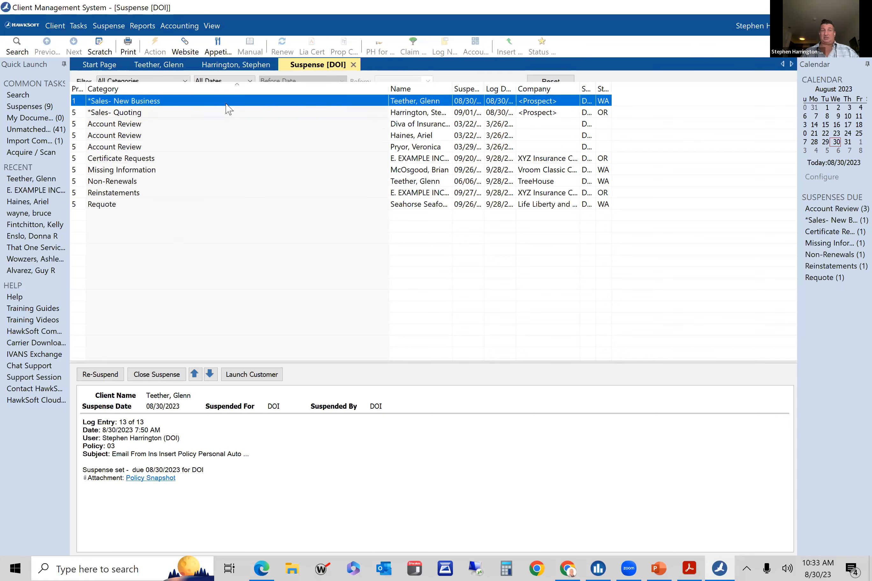
{"action": "left_click", "coordinate": [146, 183]}
{"action": "left_click", "coordinate": [149, 203]}
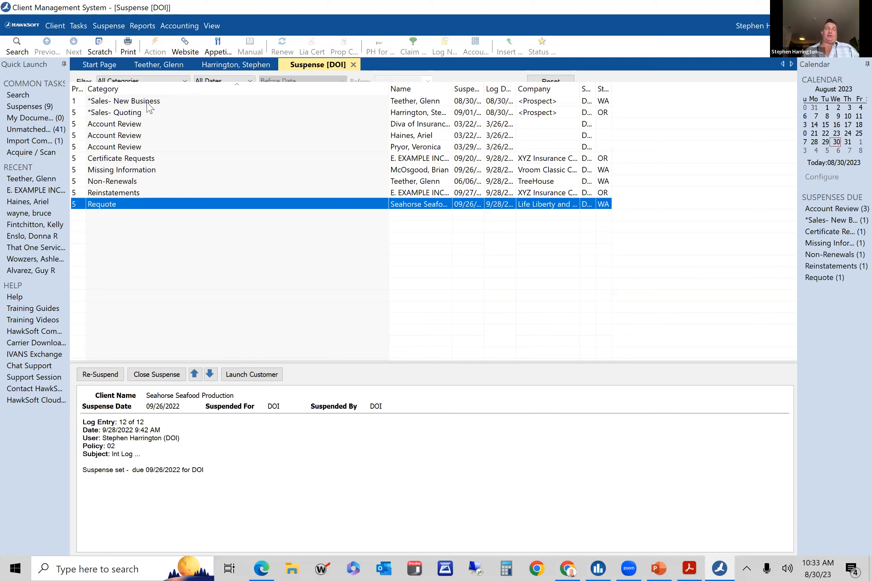
{"action": "left_click", "coordinate": [116, 126]}
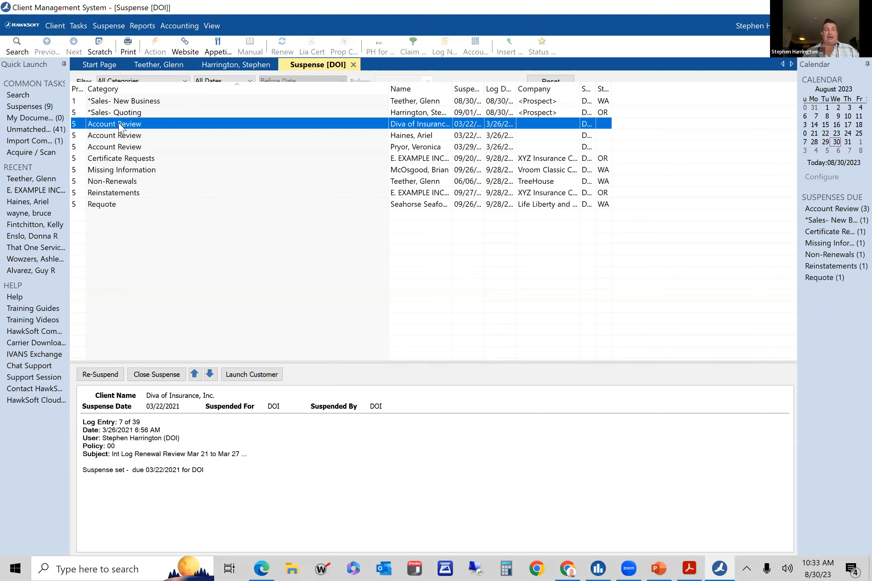
- Run the Sales & Retention report, then return to the client management window
{"action": "left_click", "coordinate": [136, 22]}
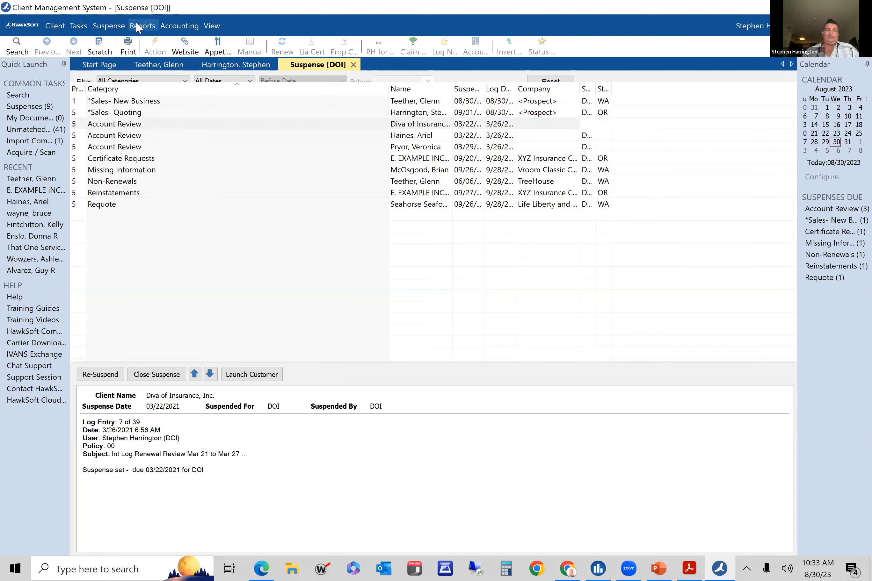
{"action": "left_click", "coordinate": [138, 25]}
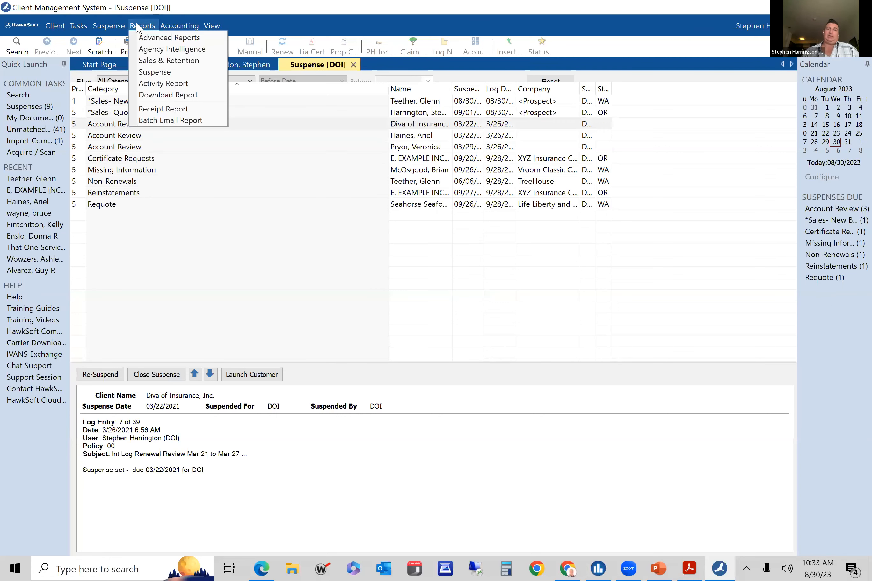
{"action": "left_click", "coordinate": [159, 61]}
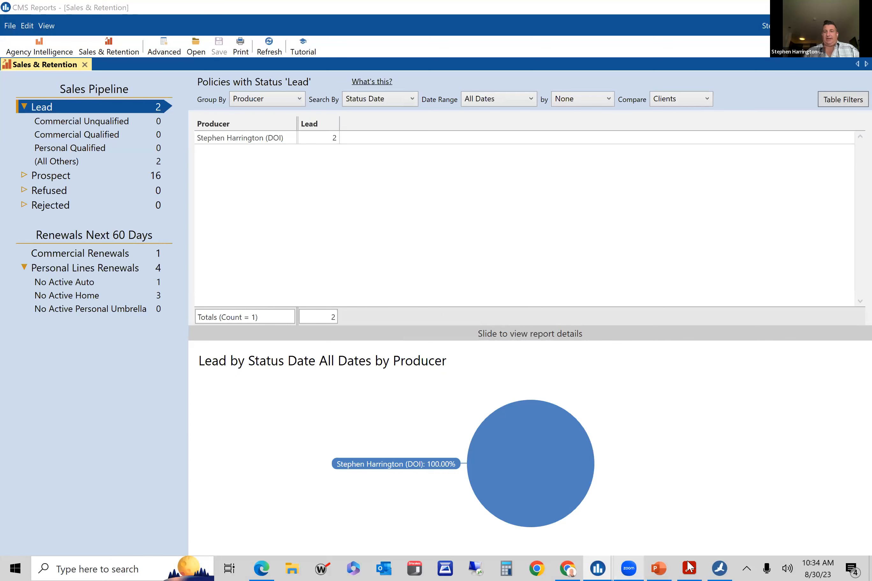
{"action": "left_click", "coordinate": [717, 568]}
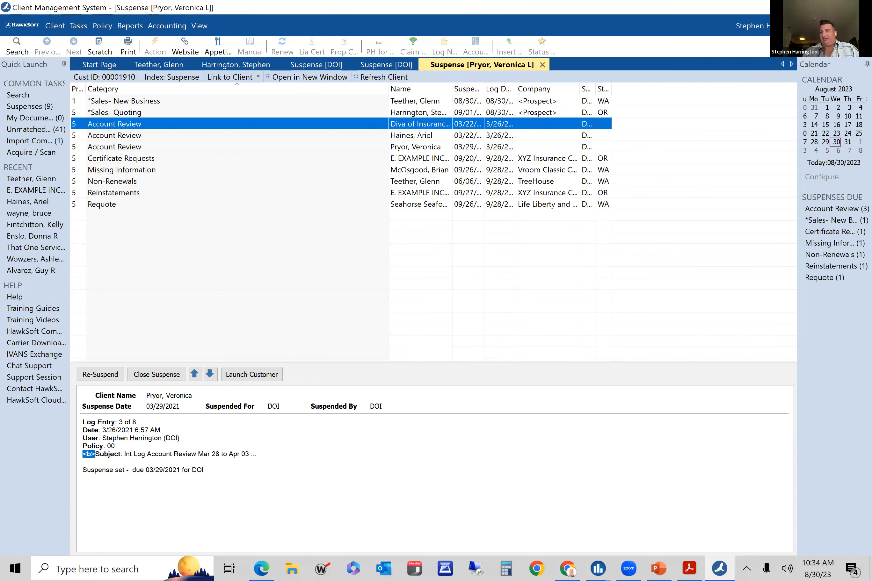
{"action": "left_click", "coordinate": [822, 27]}
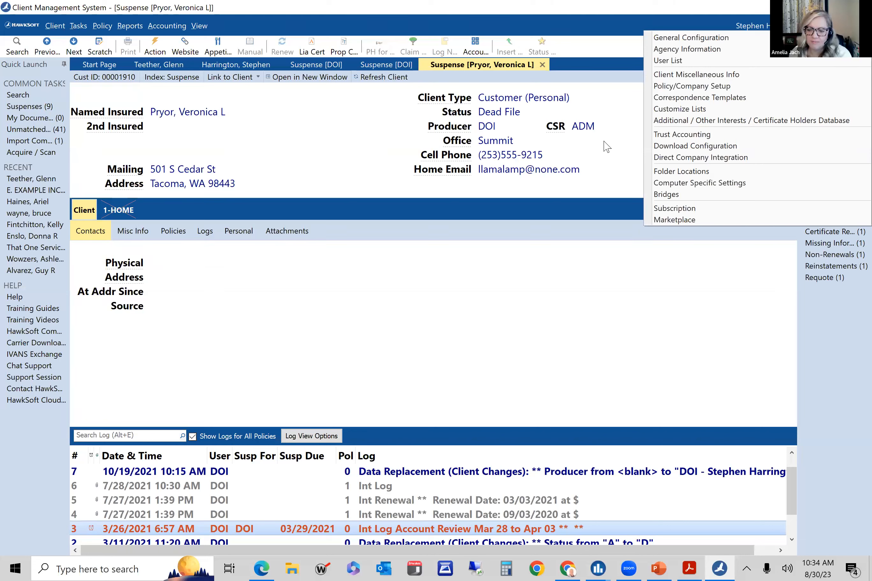
{"action": "left_click", "coordinate": [744, 112]}
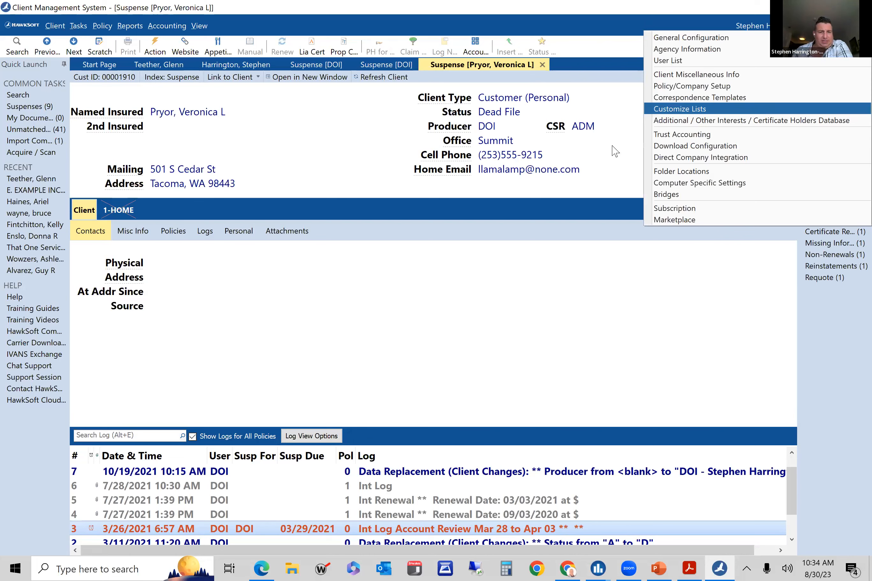
{"action": "double_click", "coordinate": [247, 335]}
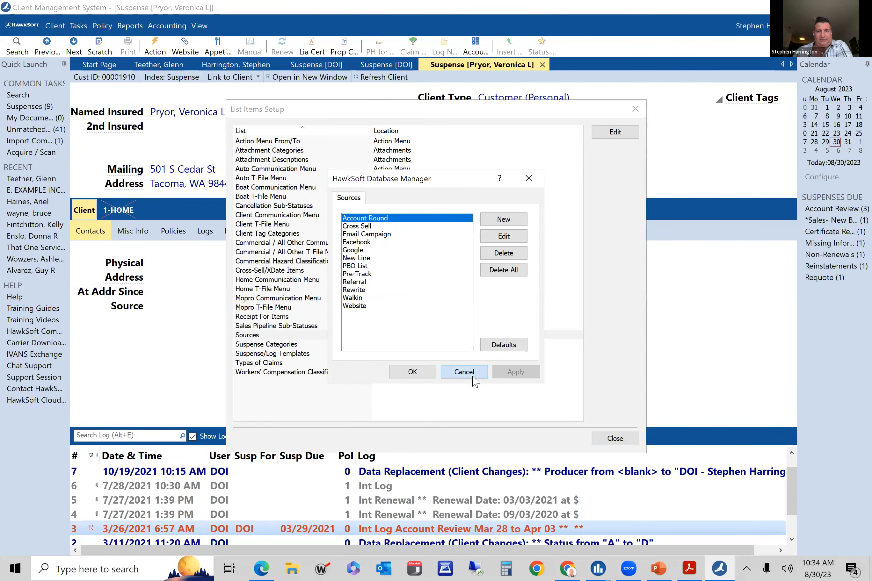
{"action": "left_click", "coordinate": [483, 375]}
{"action": "left_click", "coordinate": [619, 437]}
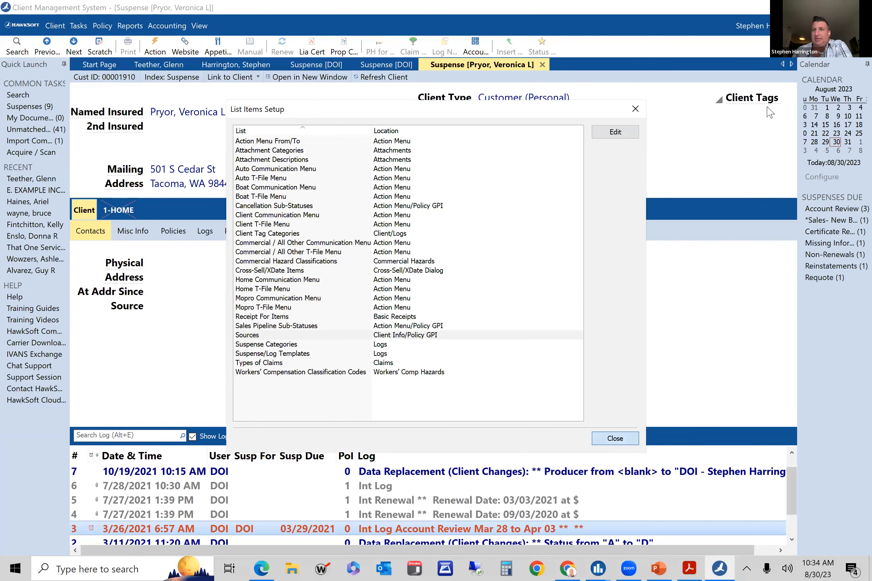
{"action": "left_click", "coordinate": [825, 26]}
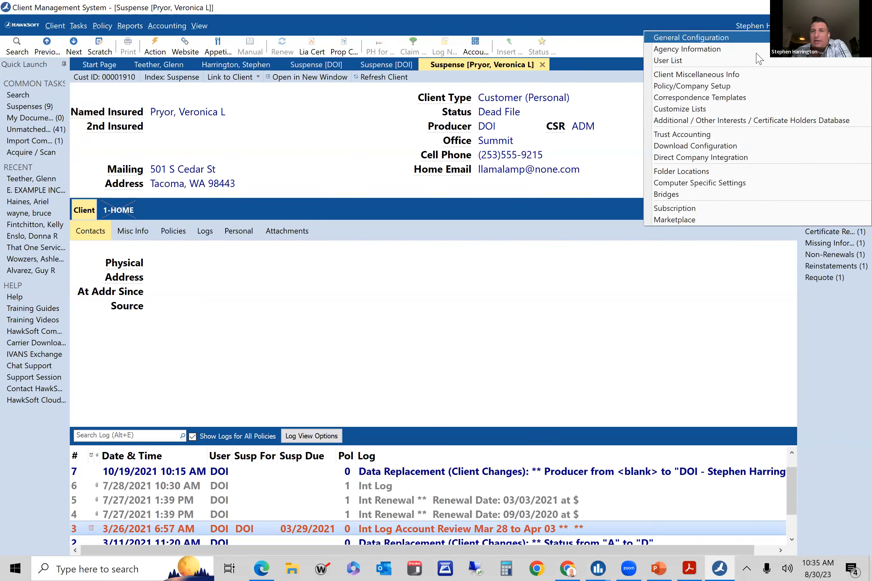
- In General Configuration's Required Fields, make Source required on insert and close the dialog
{"action": "left_click", "coordinate": [766, 38]}
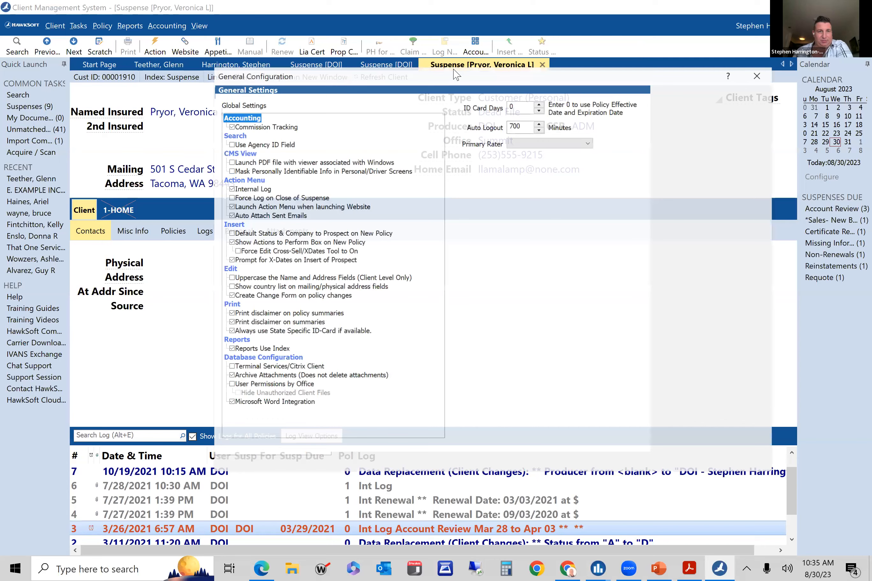
{"action": "left_click", "coordinate": [248, 125]}
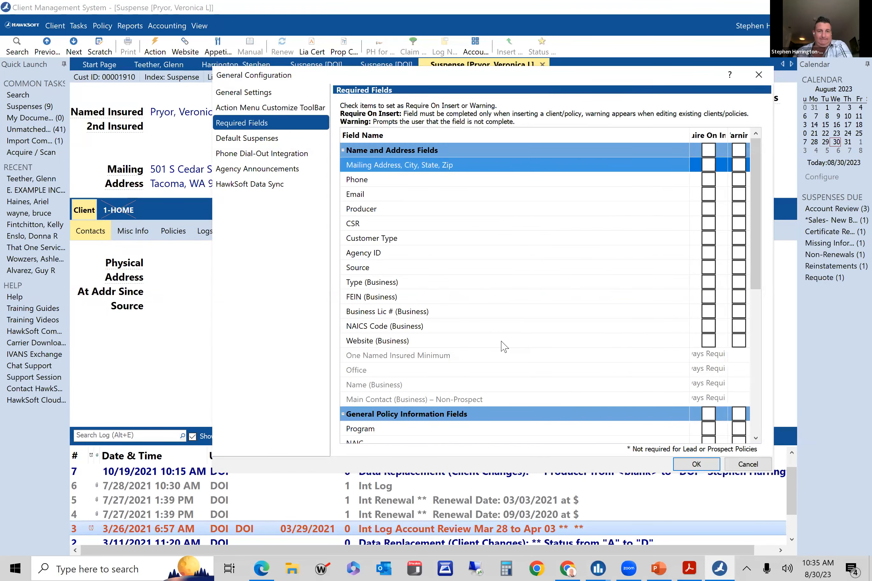
{"action": "scroll", "coordinate": [451, 326], "scroll_direction": "down", "scroll_amount": 3}
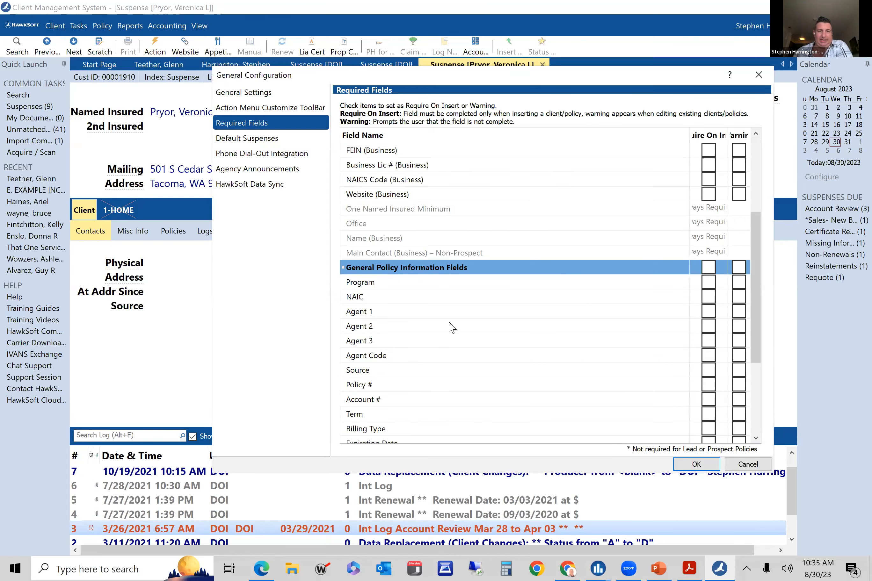
{"action": "scroll", "coordinate": [418, 359], "scroll_direction": "down", "scroll_amount": 2}
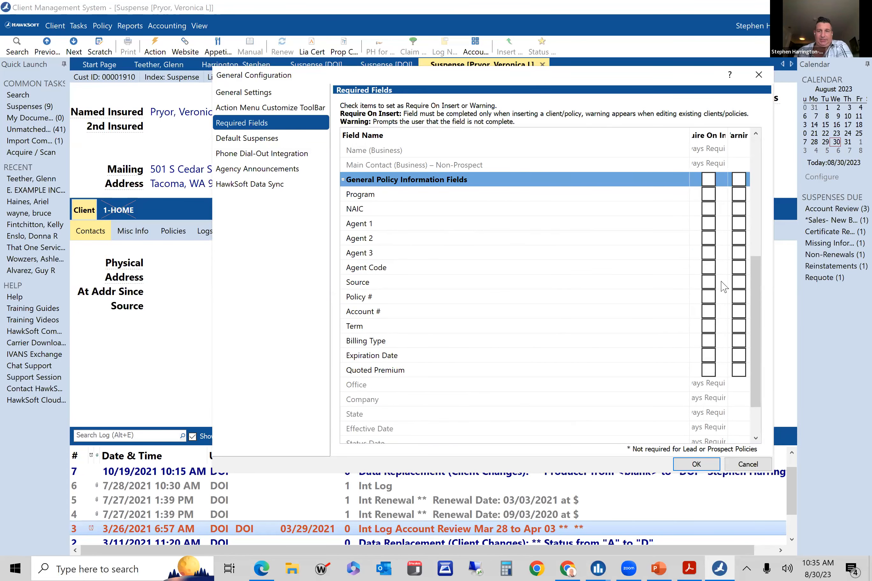
{"action": "left_click", "coordinate": [710, 282]}
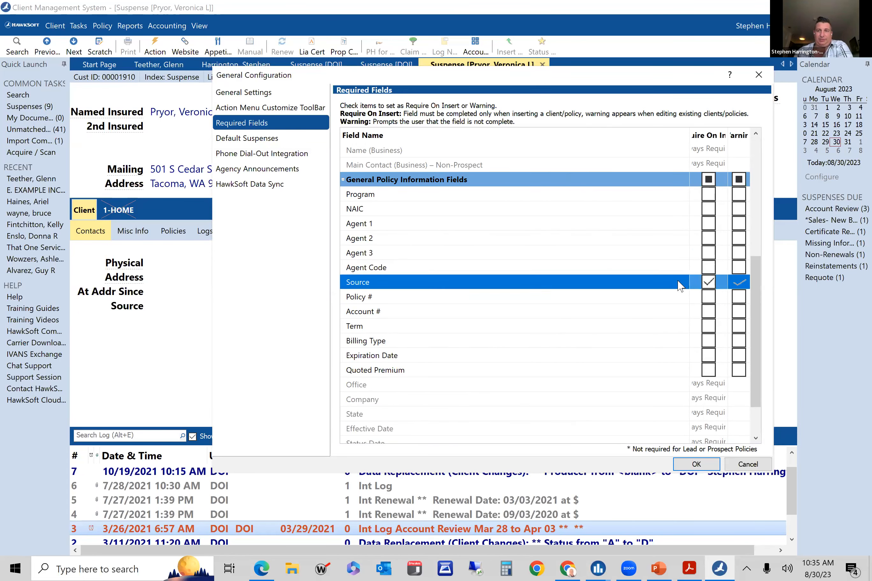
{"action": "scroll", "coordinate": [656, 286], "scroll_direction": "up", "scroll_amount": 4}
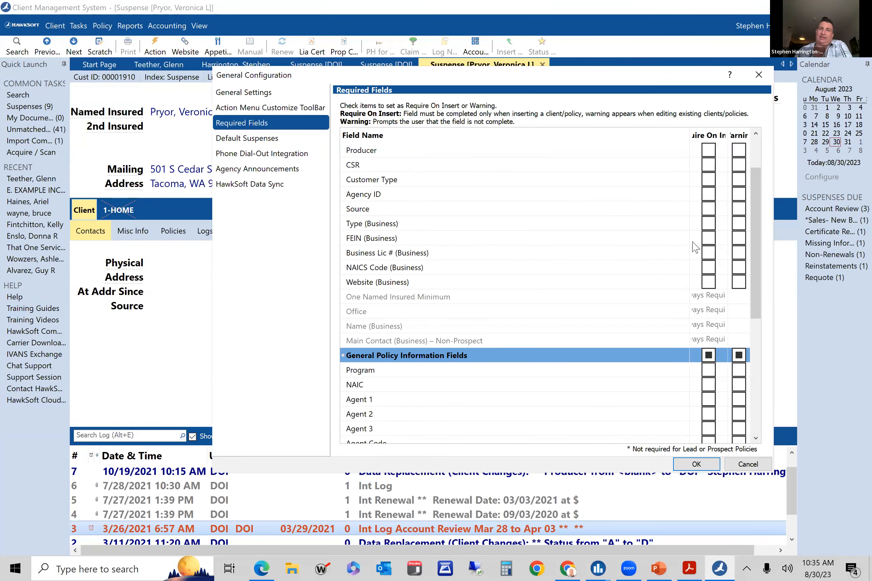
{"action": "scroll", "coordinate": [574, 284], "scroll_direction": "up", "scroll_amount": 2}
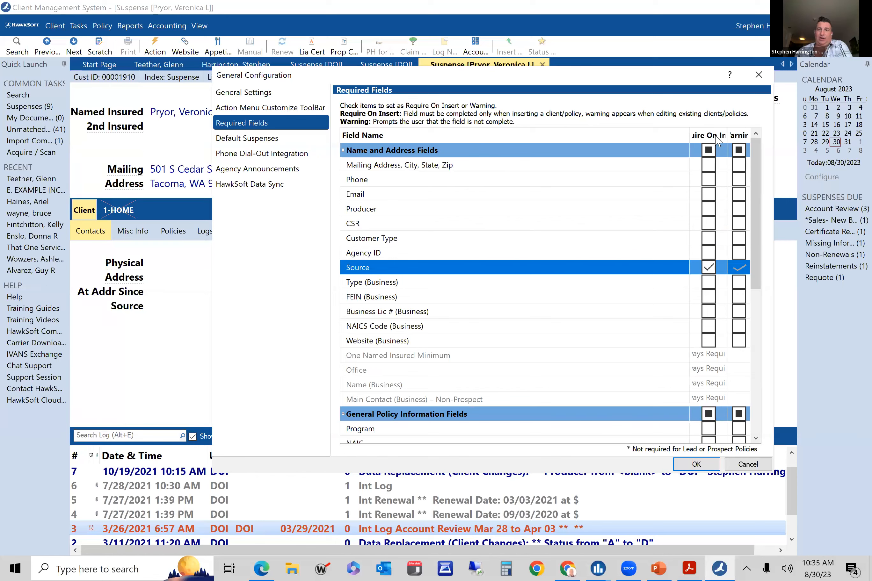
{"action": "left_click", "coordinate": [744, 268]}
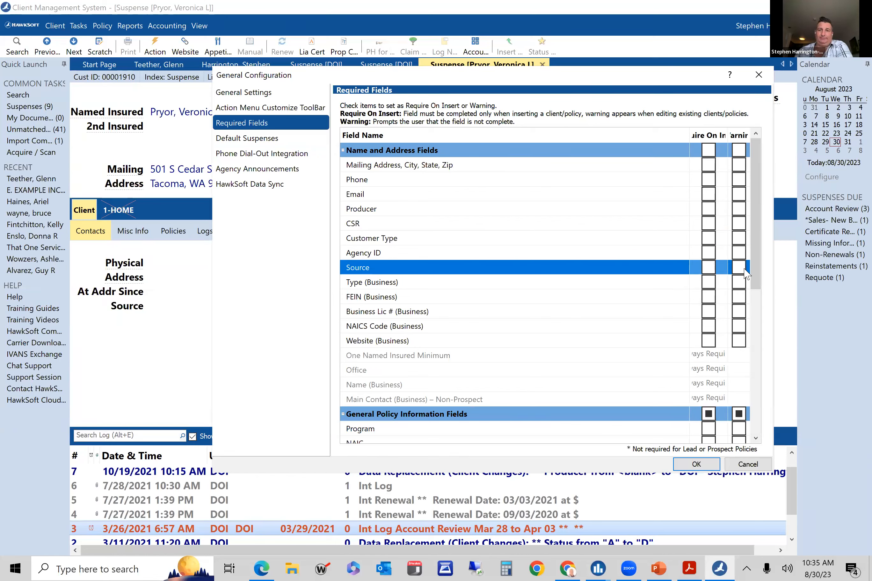
{"action": "left_click", "coordinate": [744, 268]}
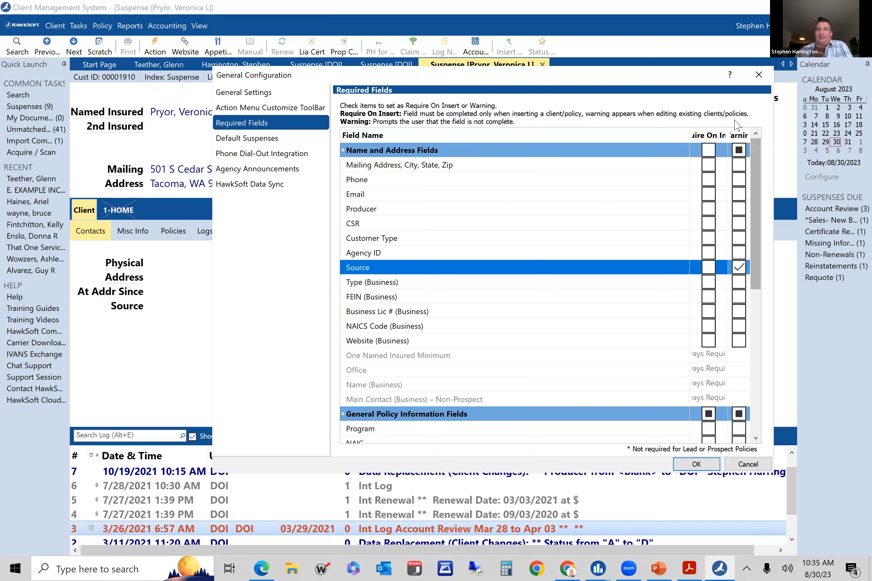
{"action": "left_click", "coordinate": [708, 268]}
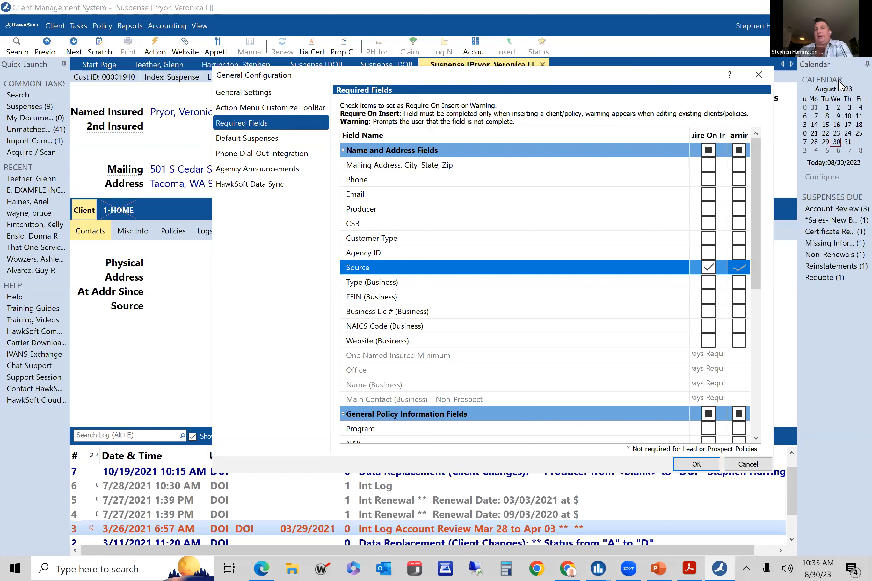
{"action": "left_click", "coordinate": [753, 78]}
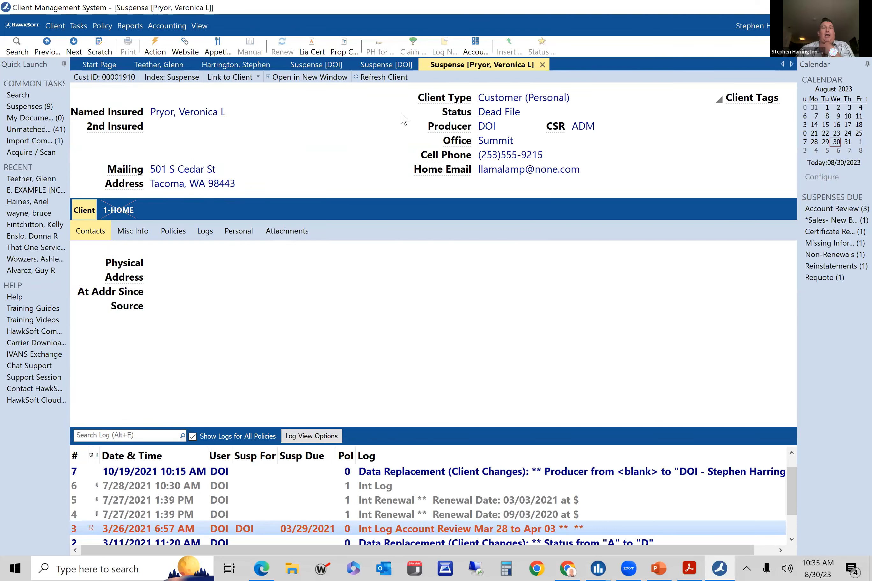
- Go via the Suspense [DOI] tab back to the client holding the 1-AUTOP (Prospect) policy
{"action": "left_click", "coordinate": [387, 68]}
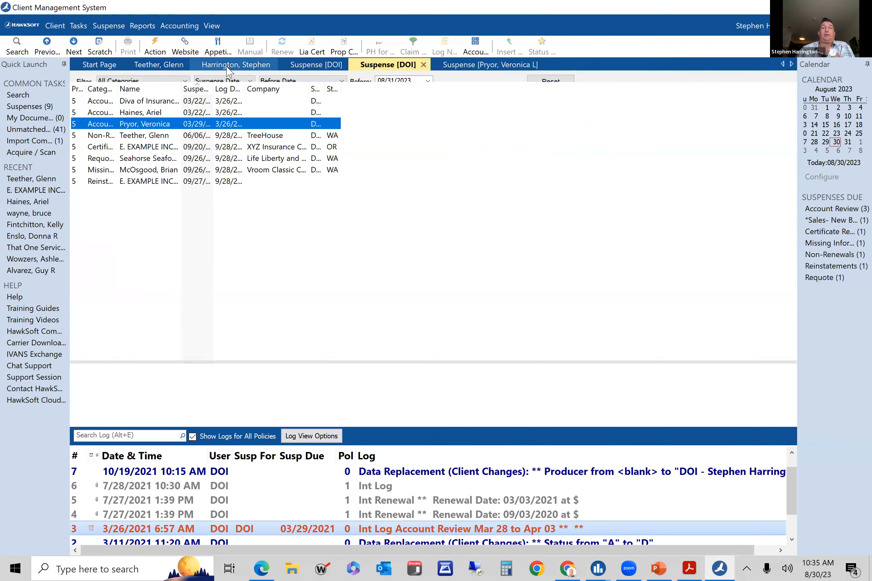
{"action": "left_click", "coordinate": [280, 67]}
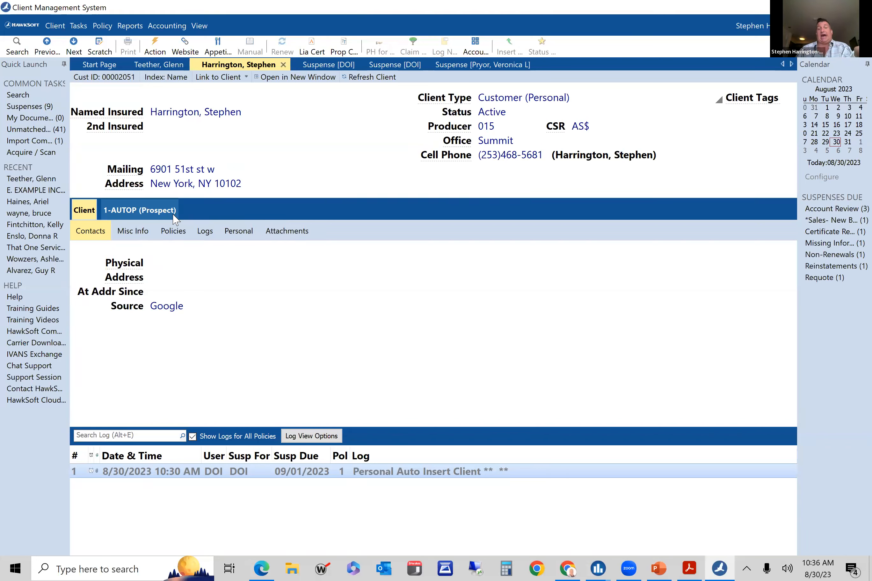
{"action": "right_click", "coordinate": [141, 218]}
{"action": "left_click", "coordinate": [502, 299]}
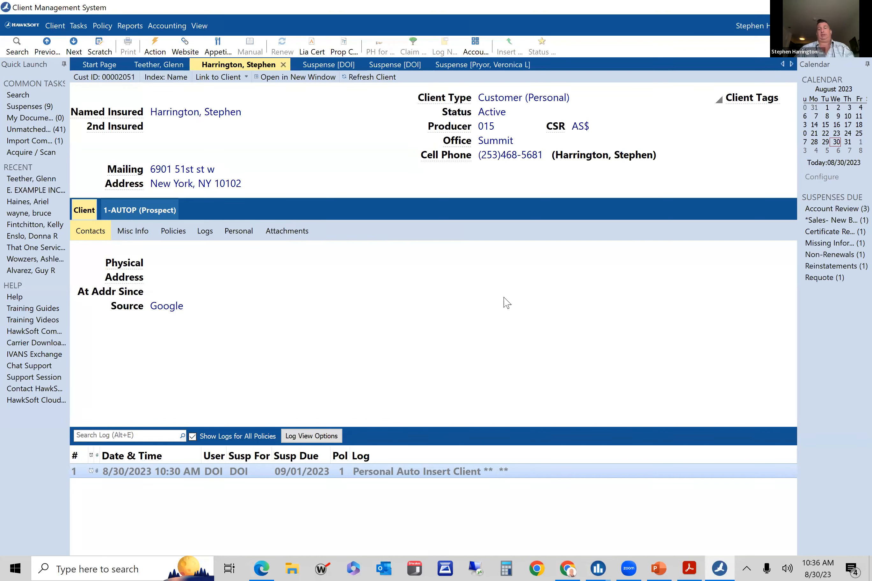
- Start inserting a new Personal Auto policy for the client as an internal action
{"action": "right_click", "coordinate": [504, 298]}
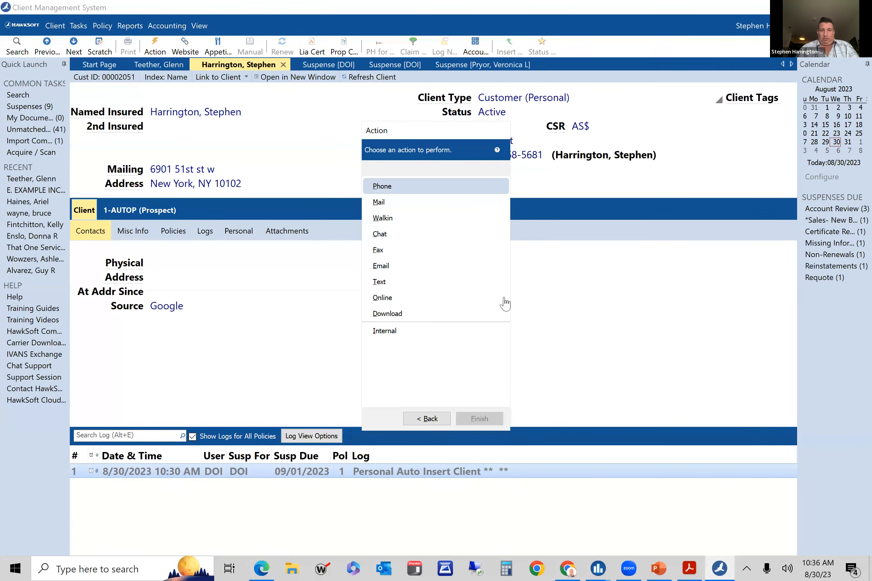
{"action": "key", "text": "i"}
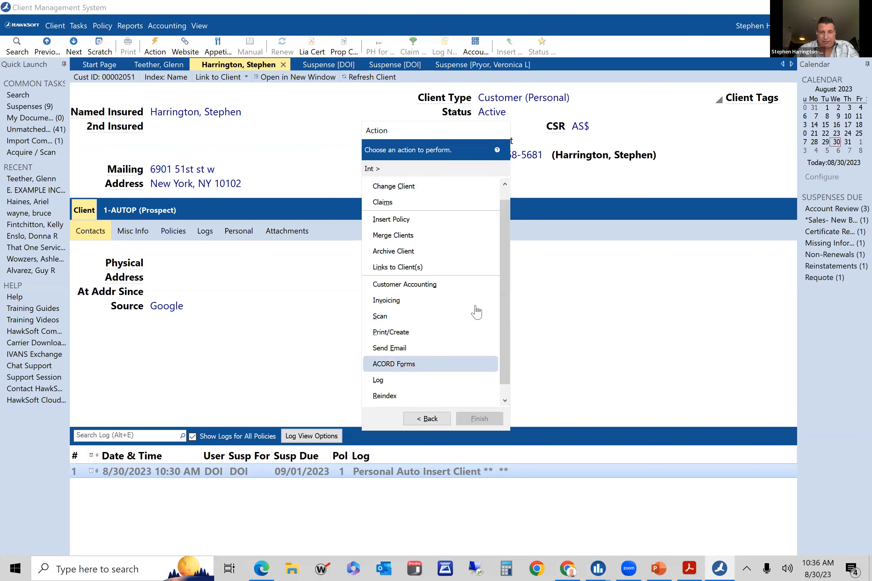
{"action": "scroll", "coordinate": [471, 306], "scroll_direction": "down", "scroll_amount": 1}
{"action": "scroll", "coordinate": [447, 362], "scroll_direction": "down", "scroll_amount": 1}
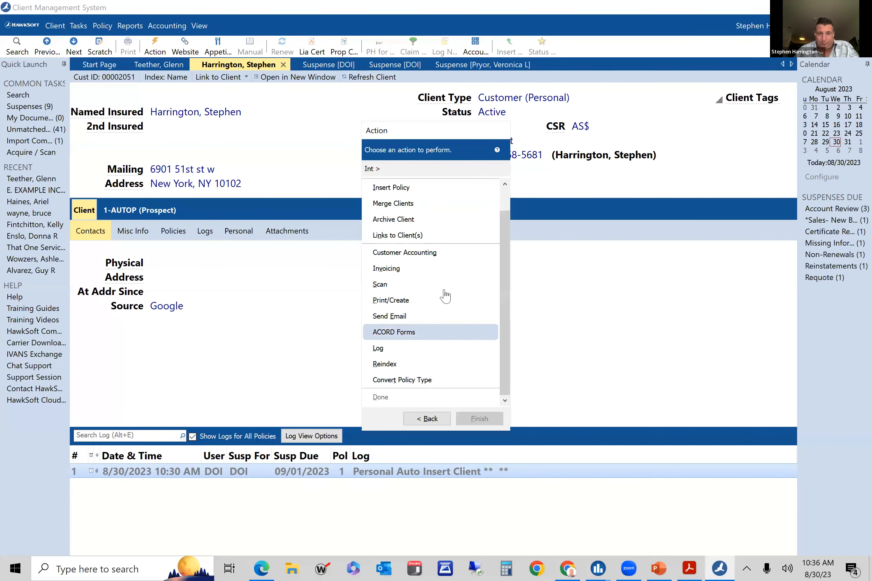
{"action": "scroll", "coordinate": [451, 279], "scroll_direction": "up", "scroll_amount": 2}
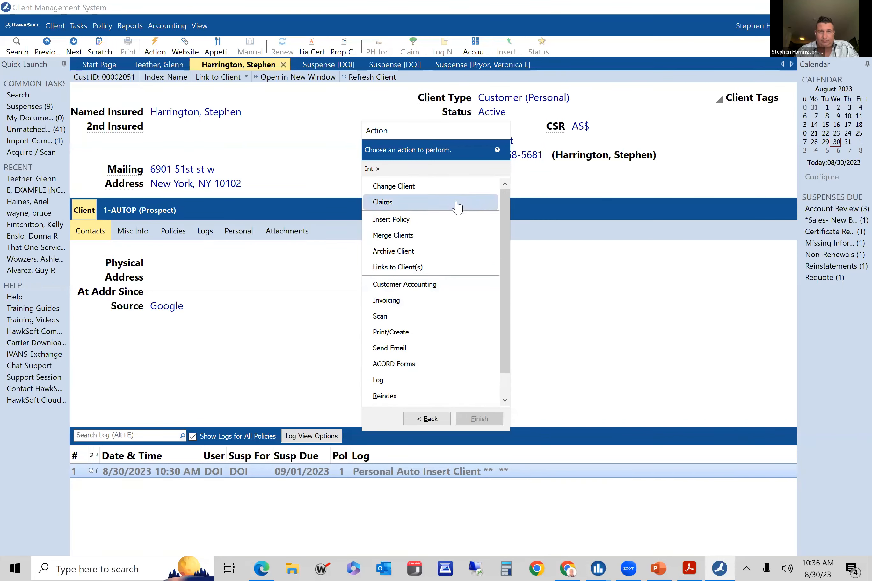
{"action": "left_click", "coordinate": [447, 224]}
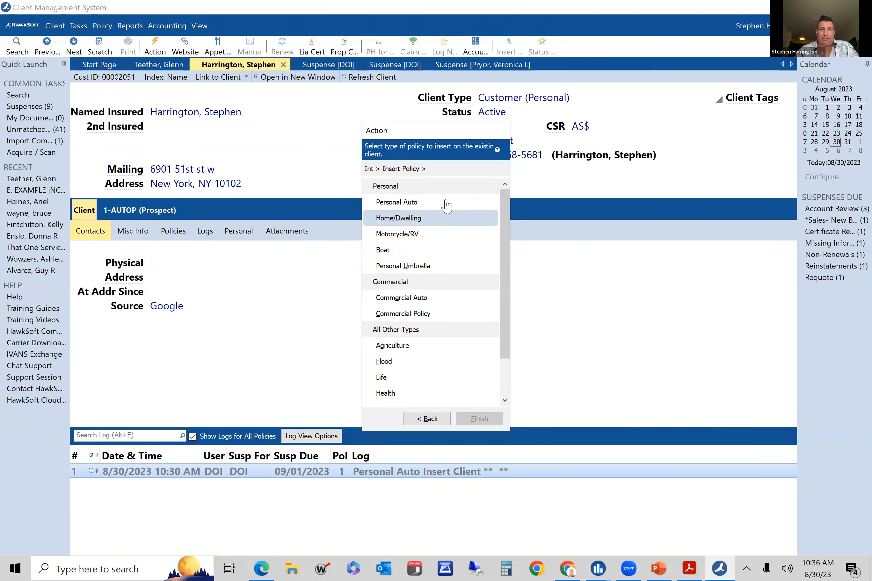
{"action": "left_click", "coordinate": [441, 202]}
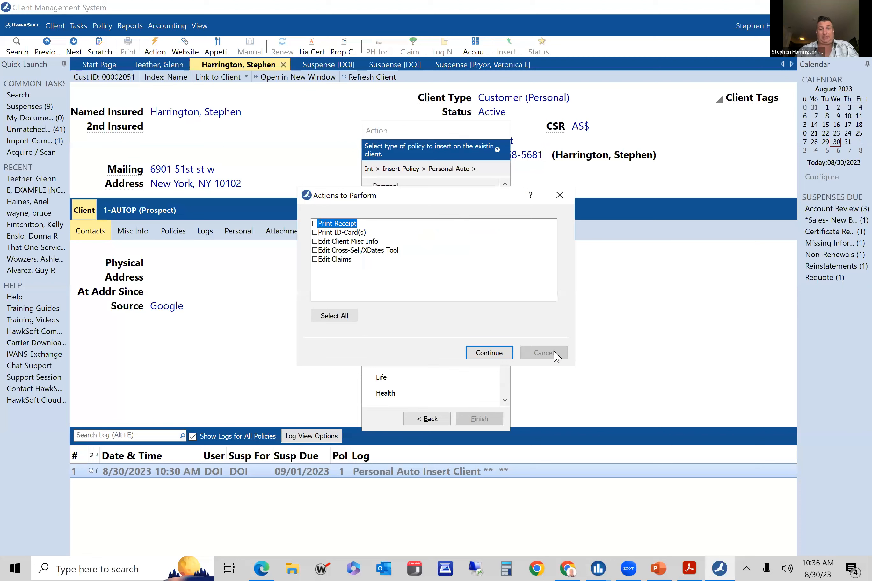
{"action": "left_click", "coordinate": [497, 354]}
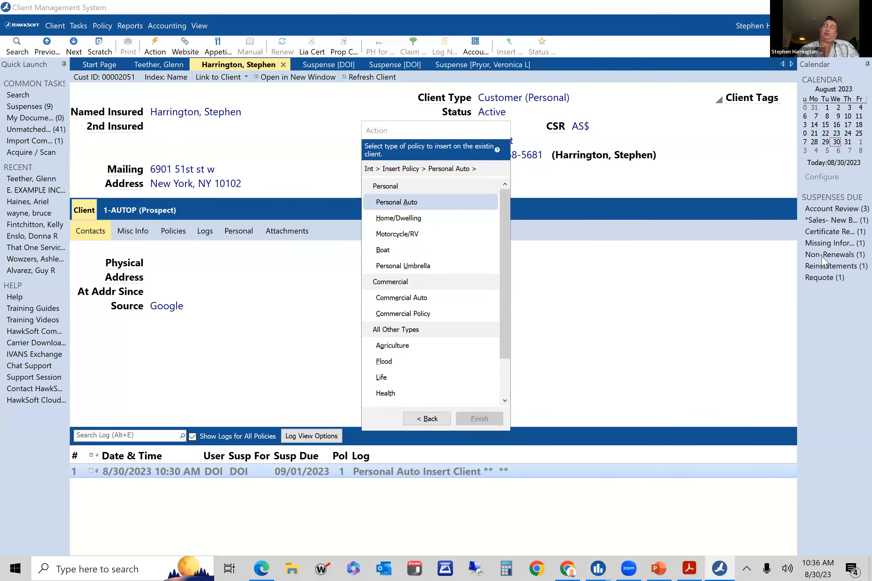
- On General Policy Information, mark the policy as rewritten from a prior policy and open its status choices
{"action": "mouse_move", "coordinate": [200, 129]}
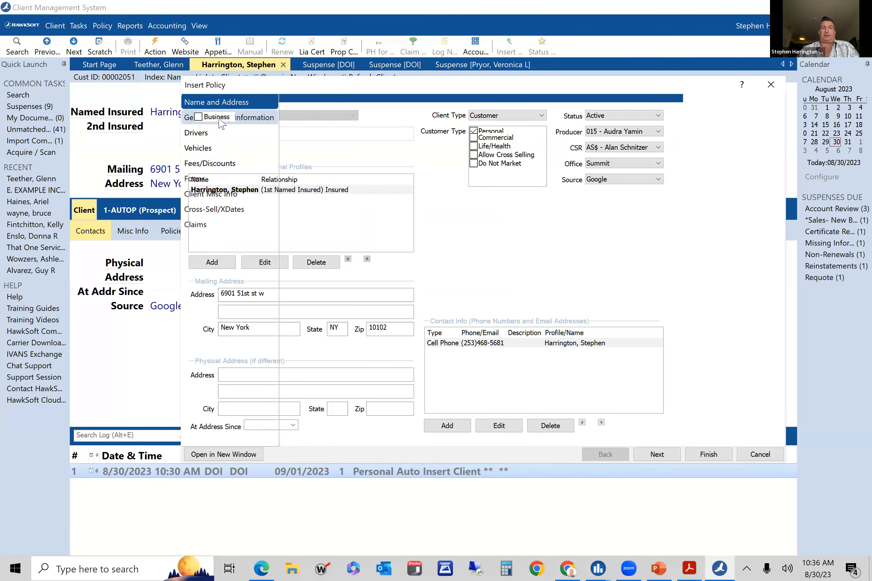
{"action": "left_click", "coordinate": [269, 122]}
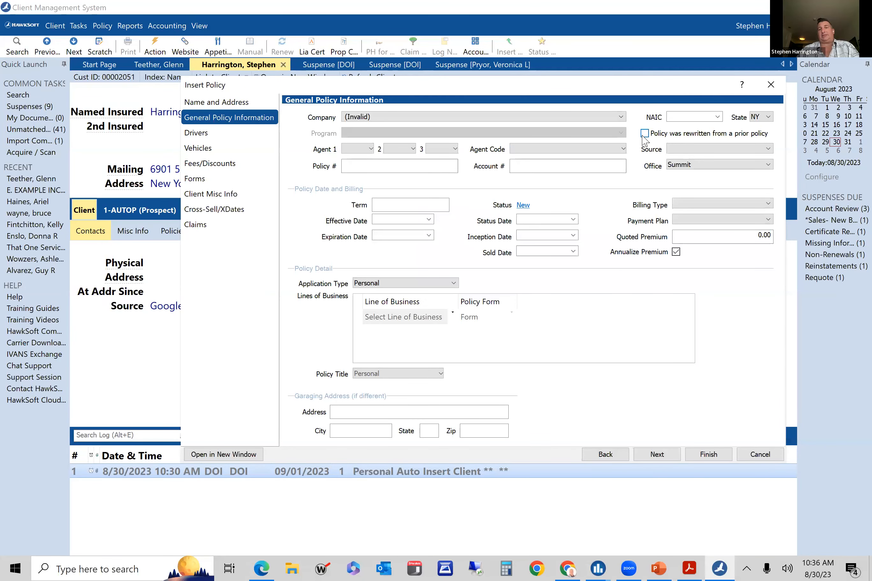
{"action": "left_click", "coordinate": [644, 133]}
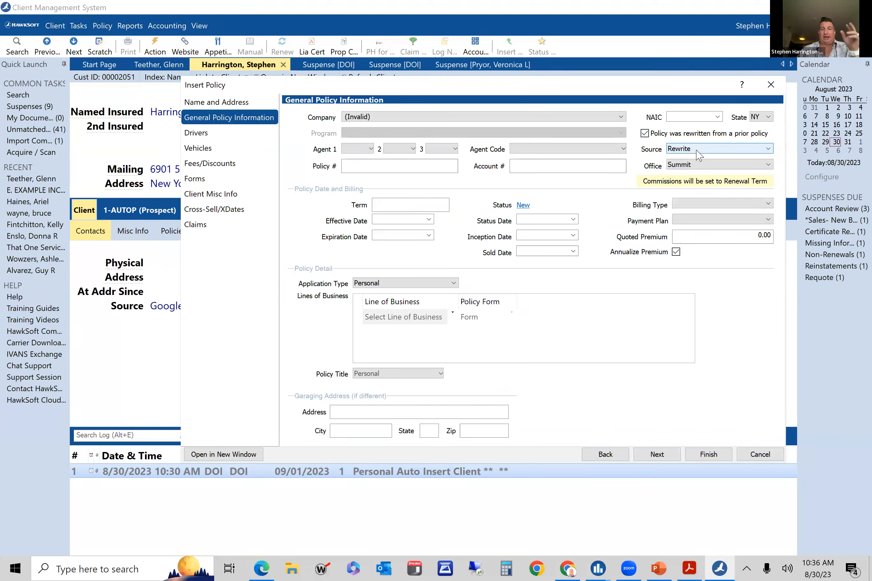
{"action": "left_click", "coordinate": [517, 205]}
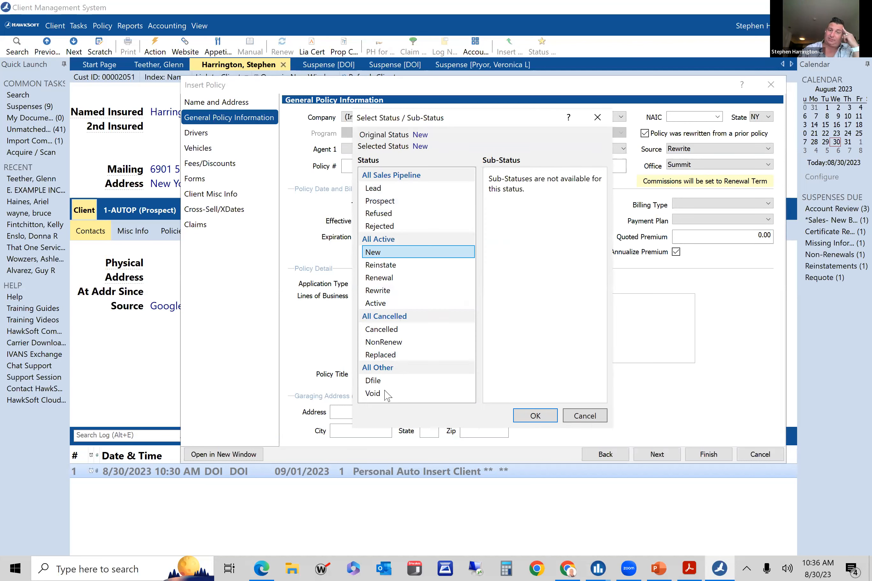
- Try the Prospect and Rewrite statuses, then dismiss the picker so the status stays New
{"action": "left_click", "coordinate": [392, 202]}
{"action": "left_click", "coordinate": [540, 328]}
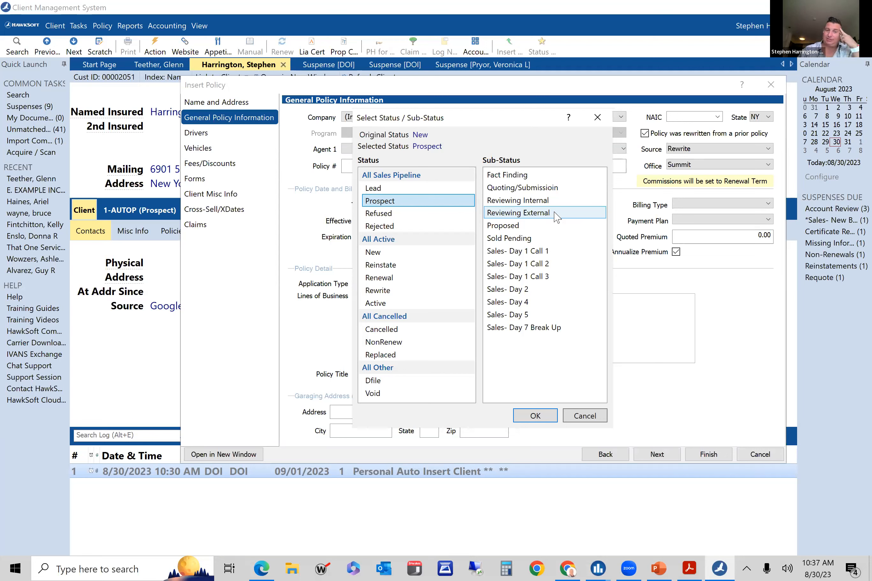
{"action": "left_click", "coordinate": [404, 297]}
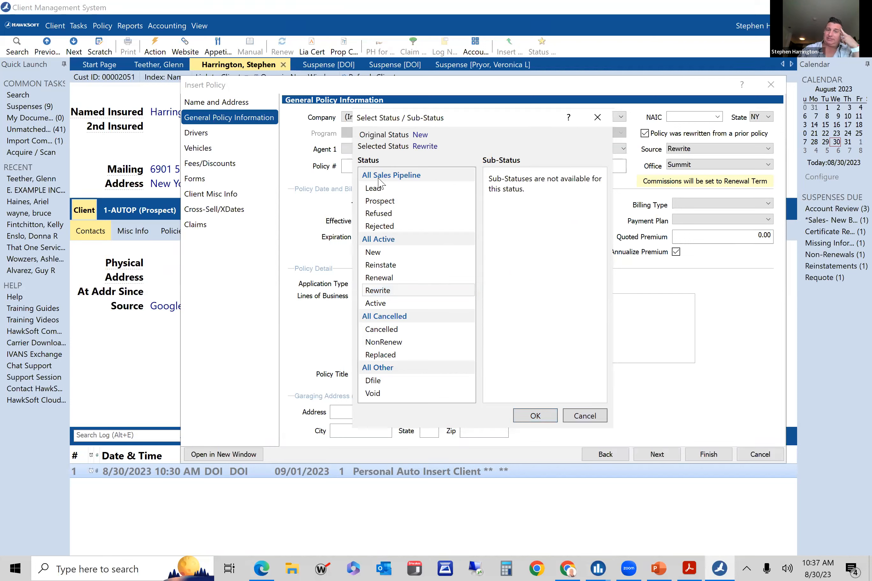
{"action": "left_click", "coordinate": [379, 201]}
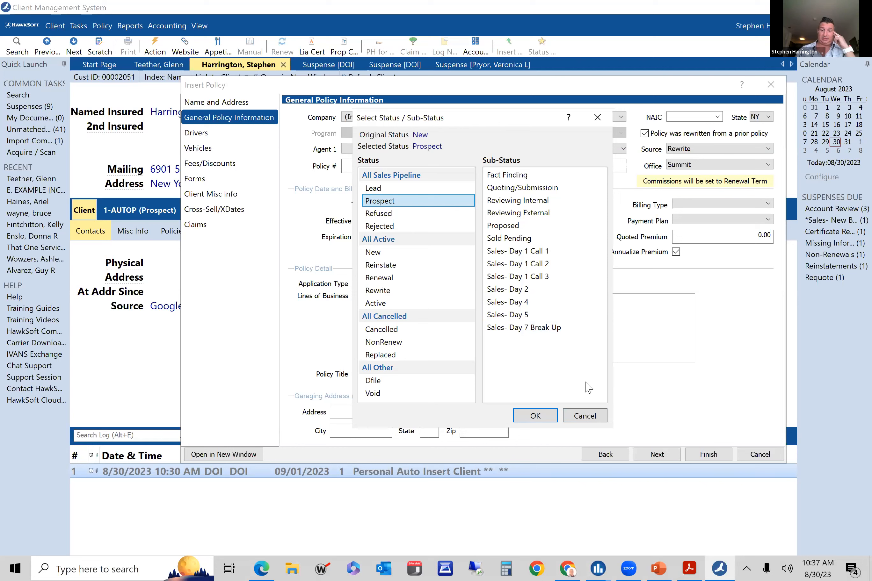
{"action": "left_click", "coordinate": [544, 419]}
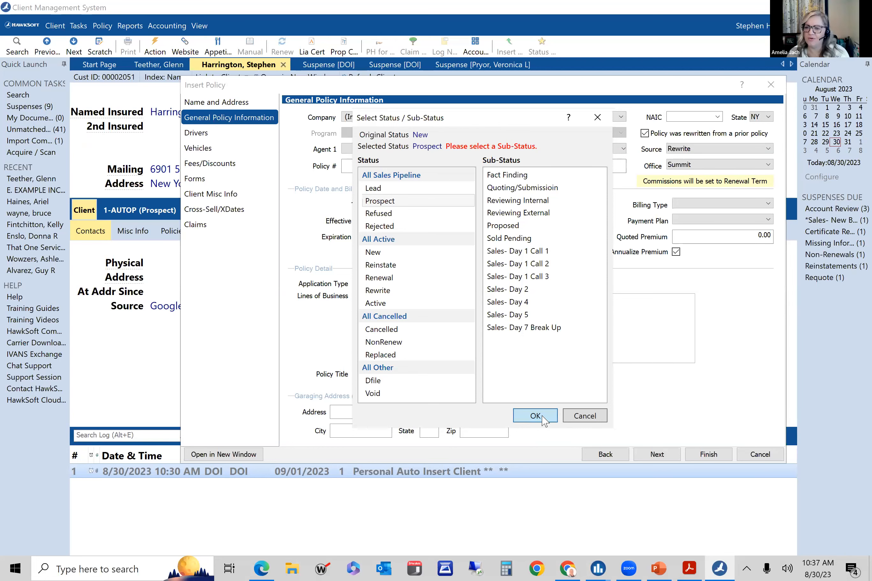
{"action": "left_click", "coordinate": [579, 416]}
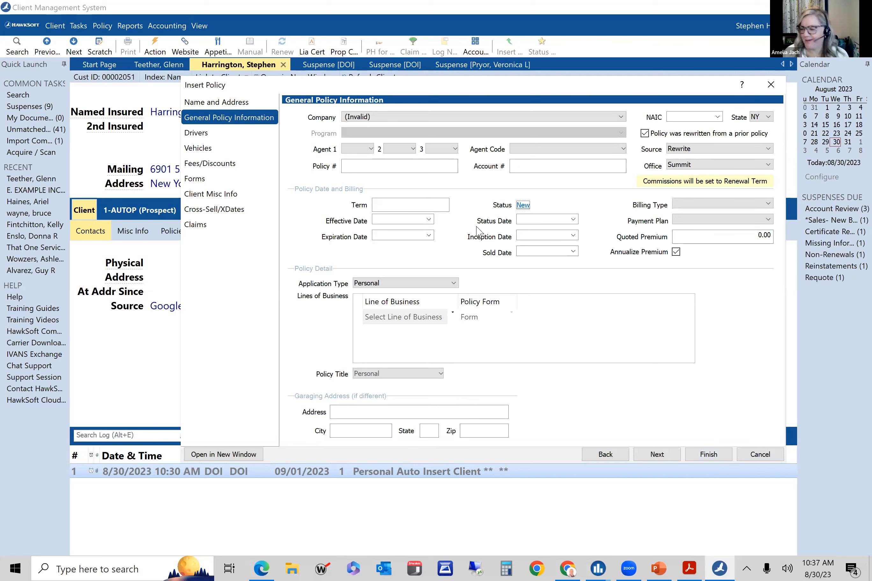
{"action": "left_click", "coordinate": [778, 456]}
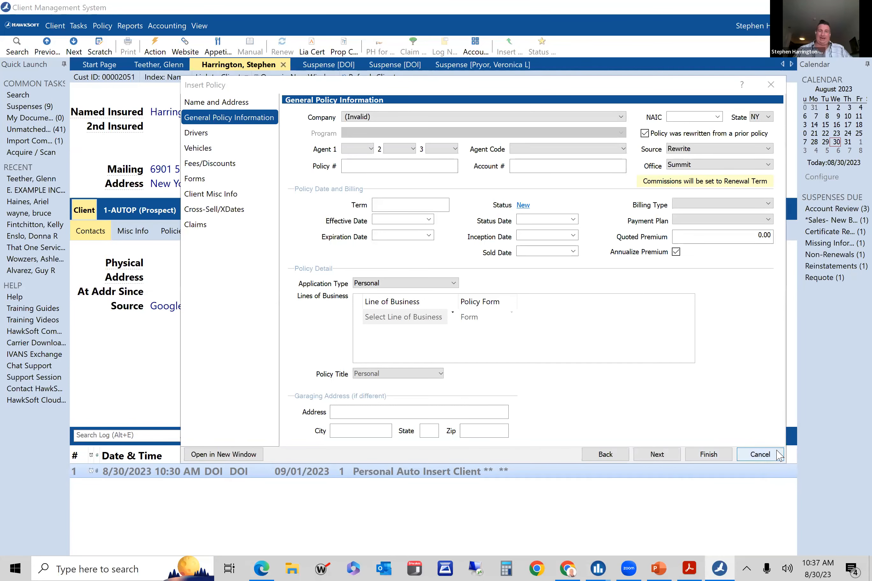
- Confirm discarding the new policy and view the client's 1-AUTOP (Prospect) policy details
{"action": "left_click", "coordinate": [459, 330]}
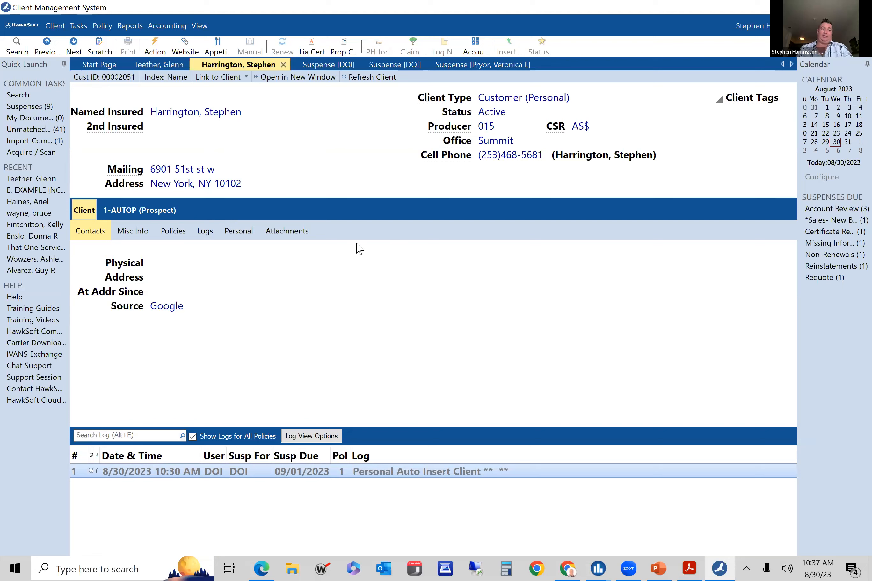
{"action": "left_click", "coordinate": [134, 210]}
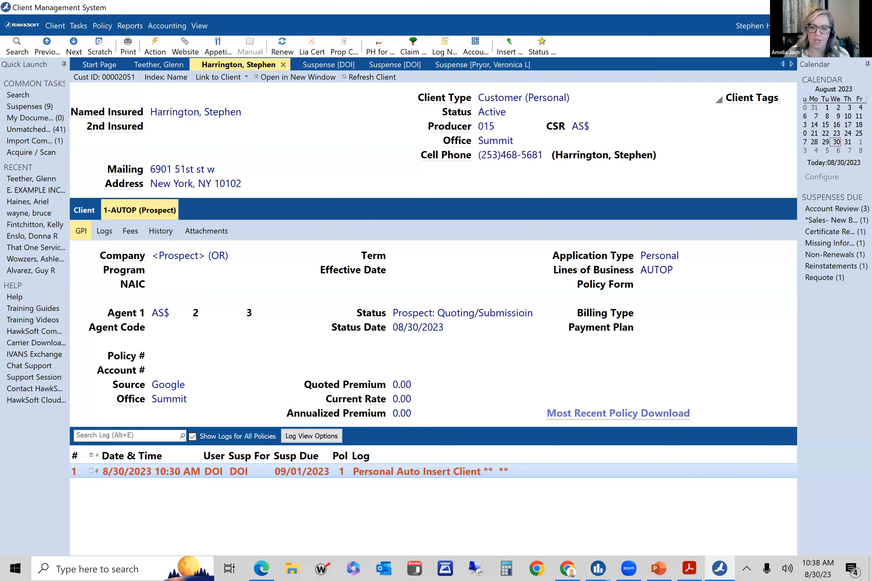
{"action": "left_click", "coordinate": [834, 25]}
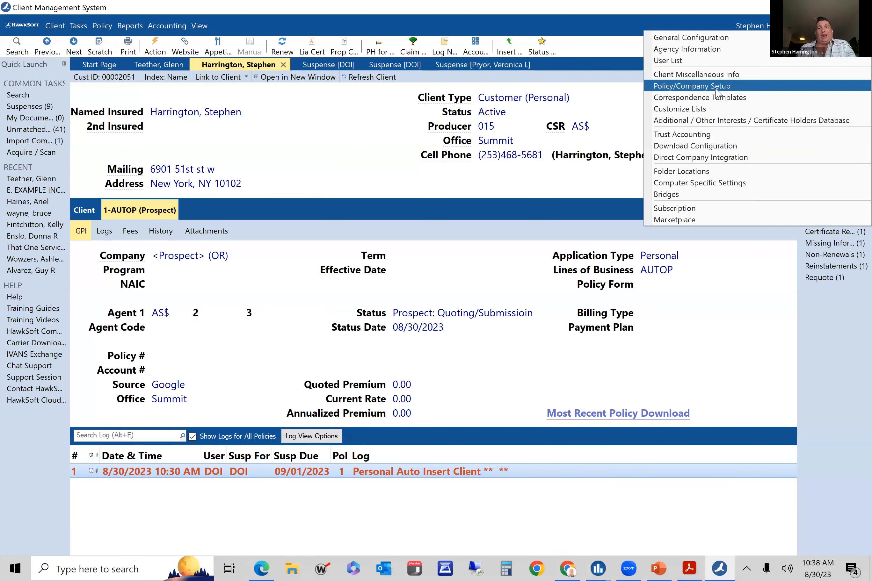
- Under Customize Lists, review the Suspense Categories entry *Sales- New Business without changing it
{"action": "left_click", "coordinate": [715, 113]}
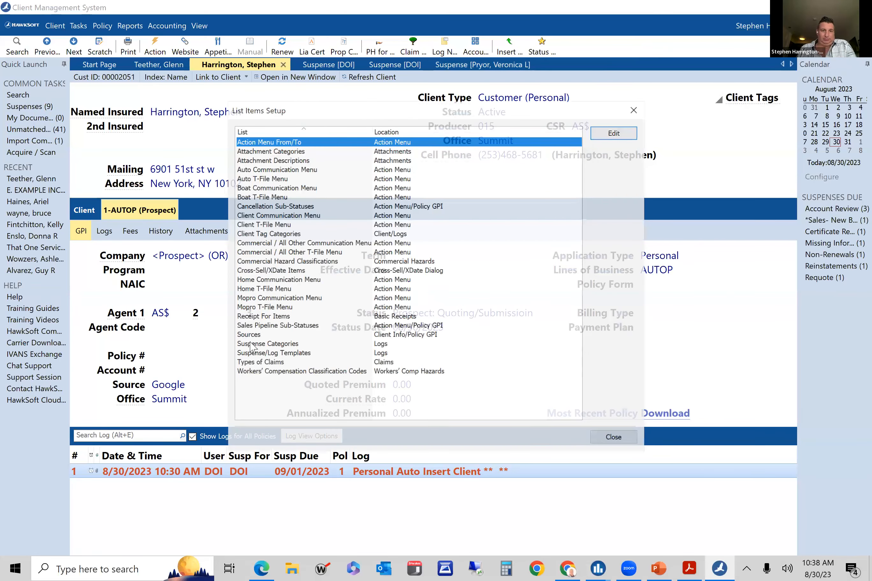
{"action": "left_click", "coordinate": [252, 345]}
{"action": "double_click", "coordinate": [252, 344]}
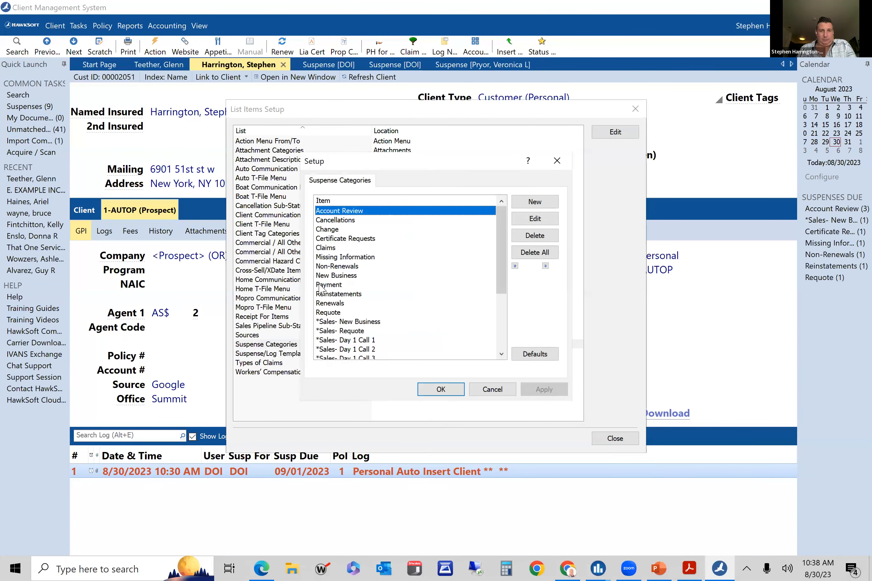
{"action": "left_click", "coordinate": [345, 323]}
{"action": "double_click", "coordinate": [345, 322]}
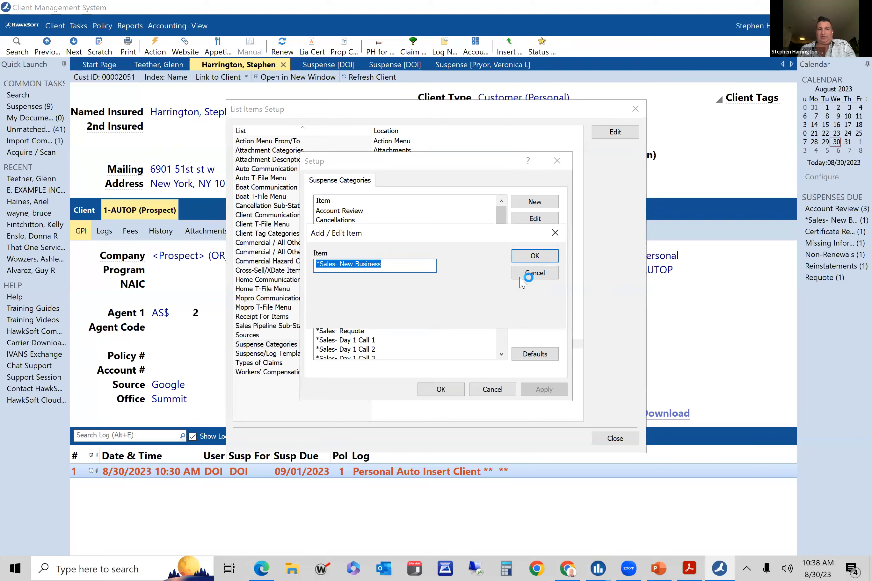
{"action": "left_click", "coordinate": [544, 257]}
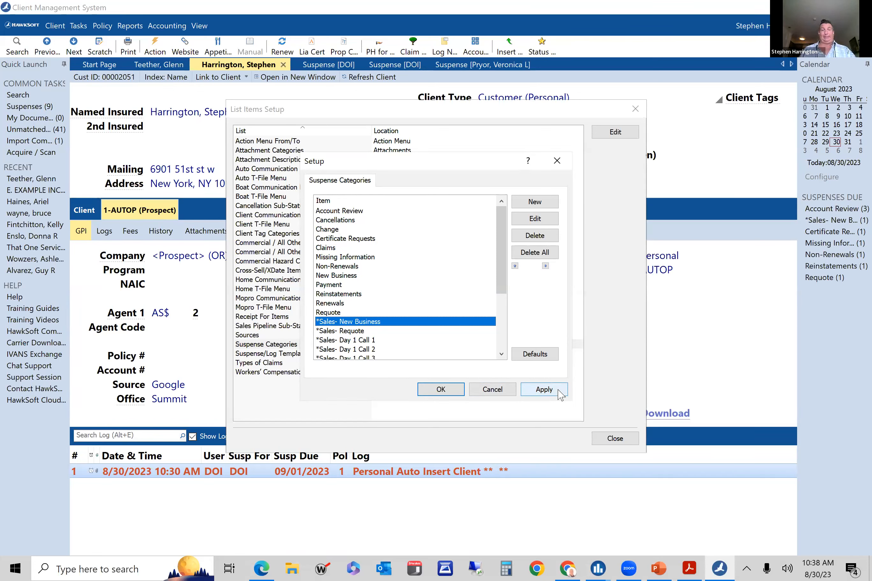
{"action": "left_click", "coordinate": [471, 393]}
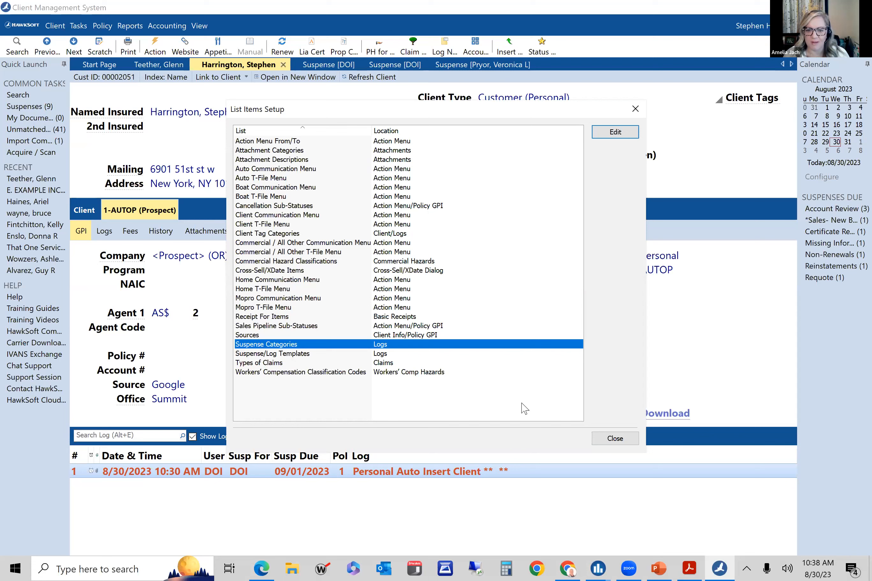
- Close the List Items Setup dialog to return to the 1-AUTOP policy
{"action": "left_click", "coordinate": [621, 441]}
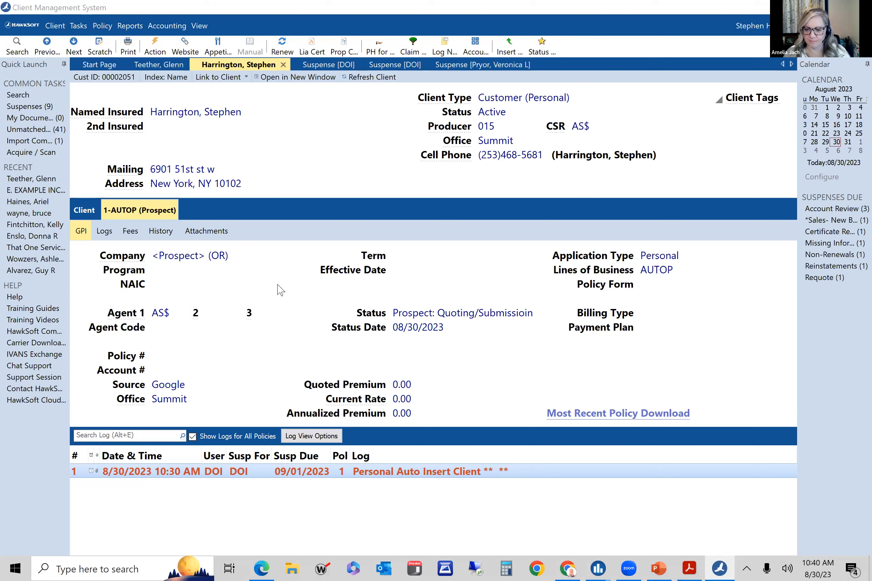
- Check the 1-AUTOP policy's Logs and Fees tabs, return to GPI, and start a new Action
{"action": "left_click", "coordinate": [298, 55]}
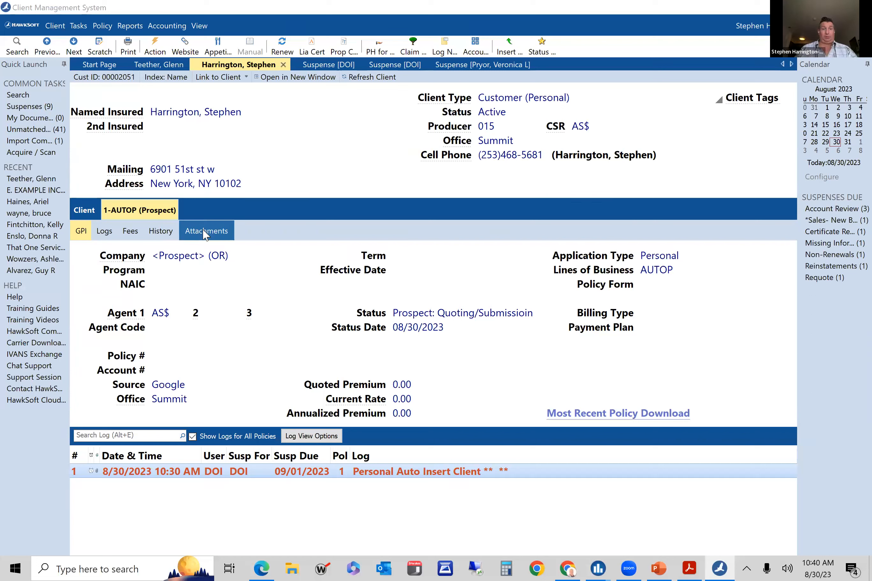
{"action": "left_click", "coordinate": [107, 231]}
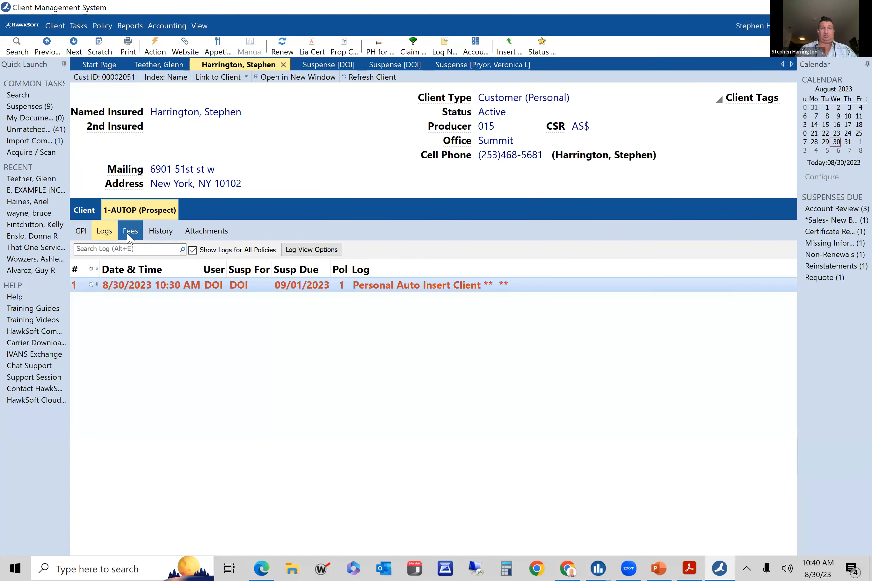
{"action": "left_click", "coordinate": [128, 236]}
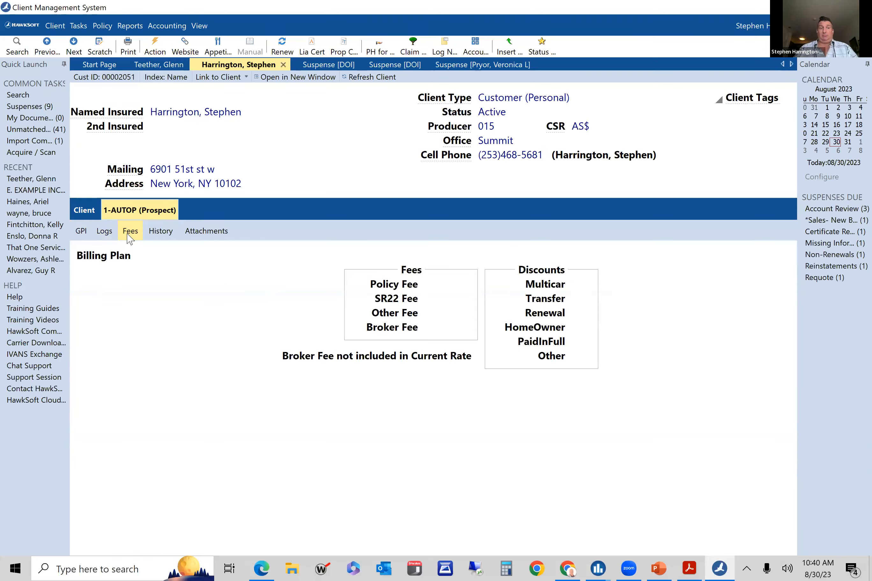
{"action": "left_click", "coordinate": [107, 233]}
{"action": "left_click", "coordinate": [81, 231]}
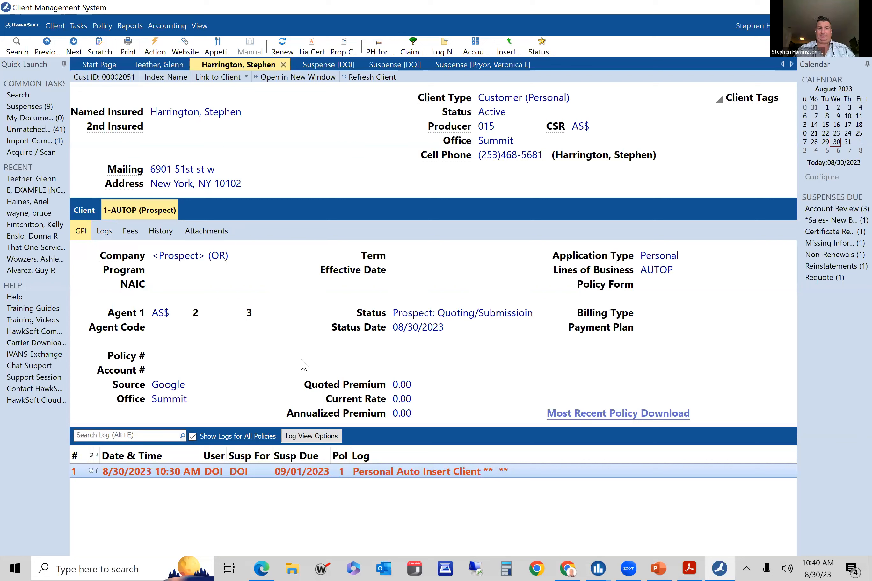
{"action": "key", "text": "Escape"}
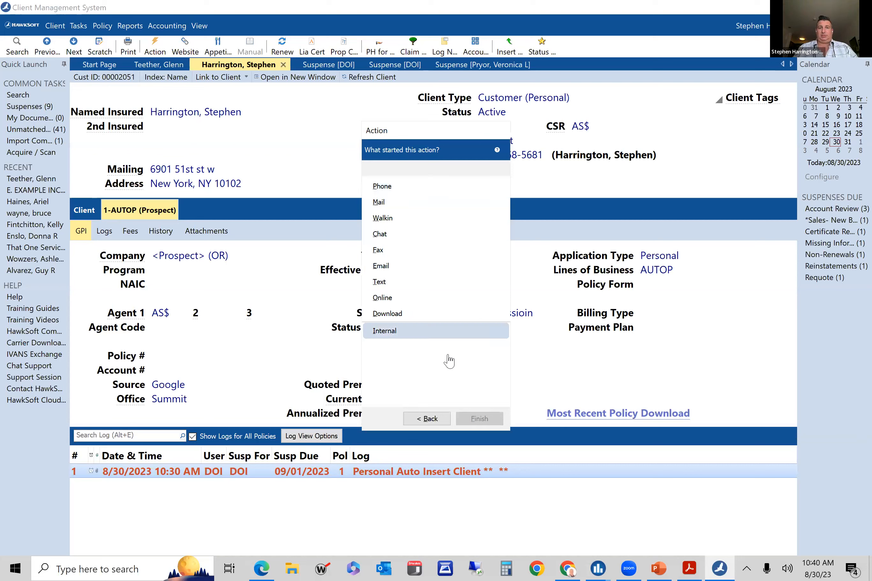
- Mark the action as Internal, then open and close the Change Client/Policy editor
{"action": "left_click", "coordinate": [407, 331]}
{"action": "left_click", "coordinate": [429, 191]}
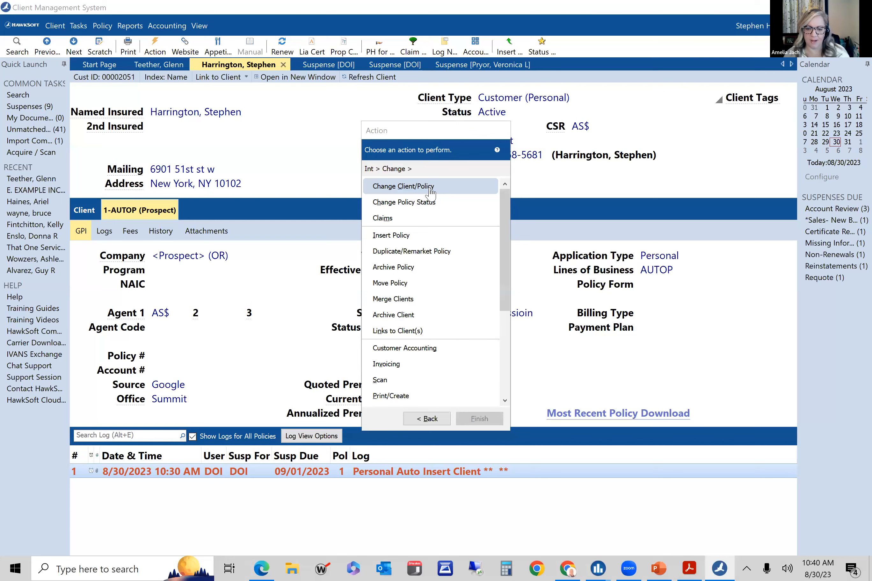
{"action": "double_click", "coordinate": [430, 191]}
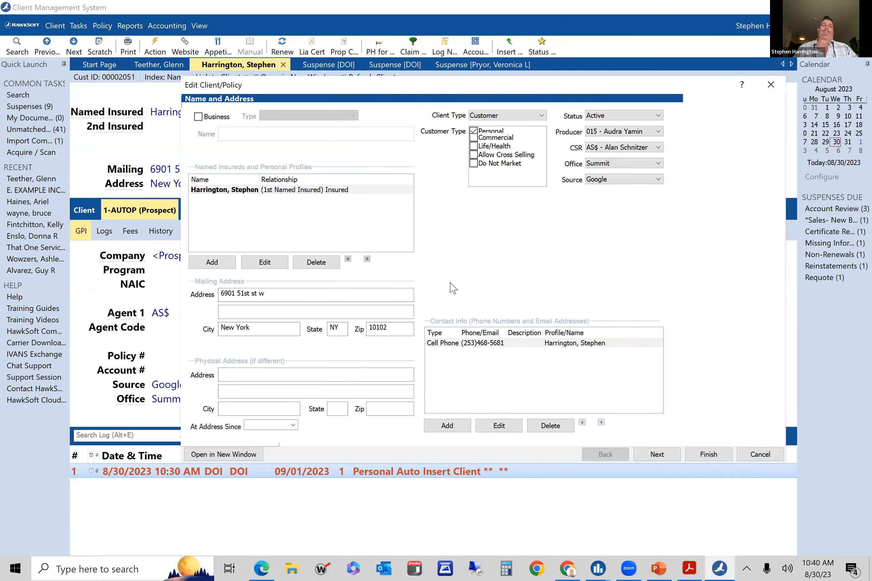
{"action": "left_click", "coordinate": [760, 454]}
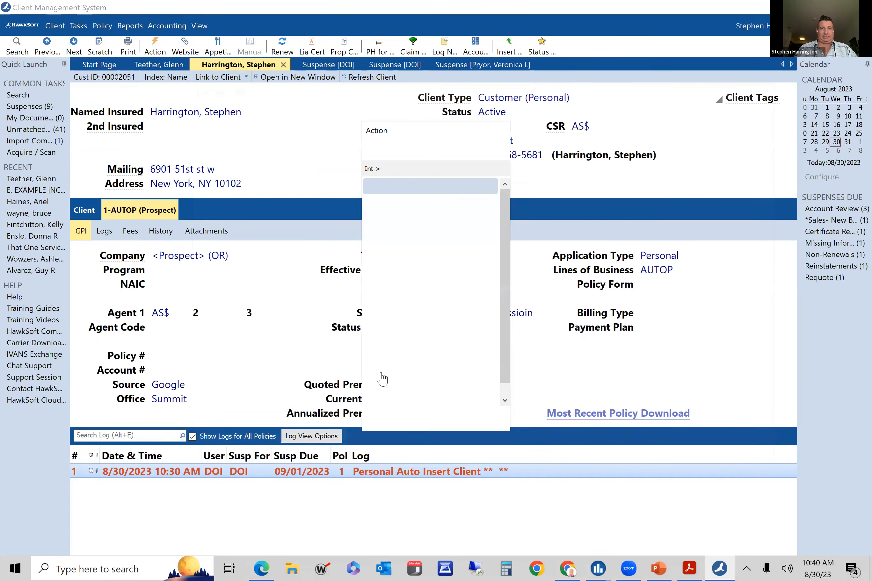
{"action": "left_click", "coordinate": [440, 421]}
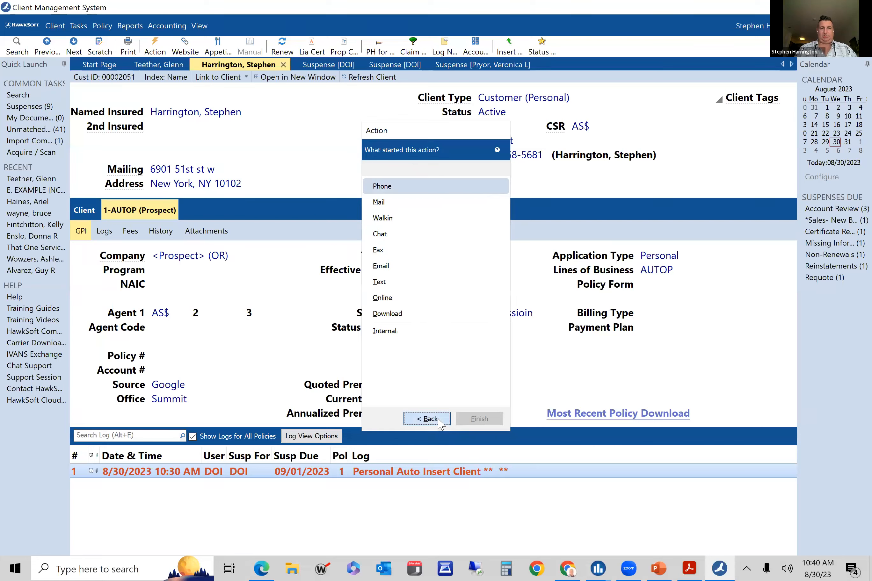
{"action": "left_click", "coordinate": [289, 367]}
- Choose Insert Policy with type Home/Dwelling and continue past the follow-up actions
{"action": "right_click", "coordinate": [289, 368]}
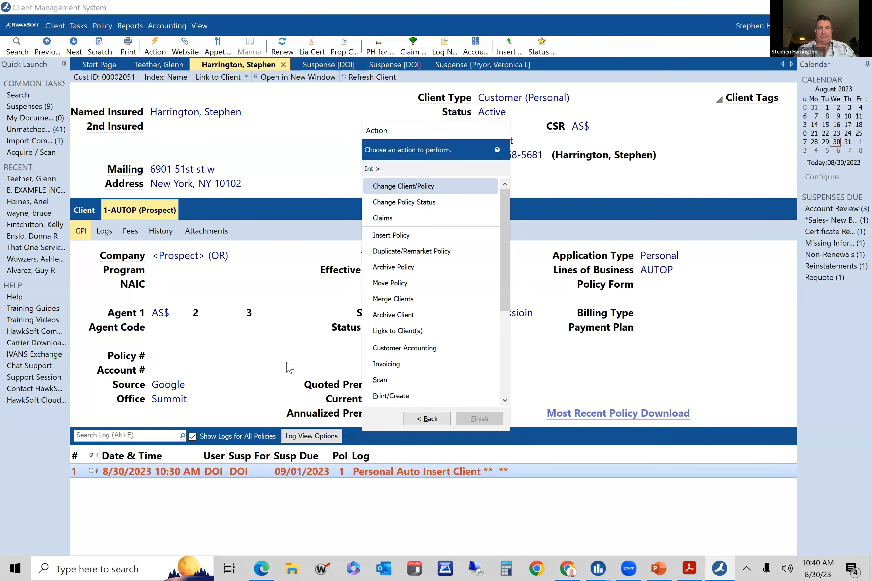
{"action": "key", "text": "Down"}
{"action": "key", "text": "Down"}
{"action": "key", "text": "Down"}
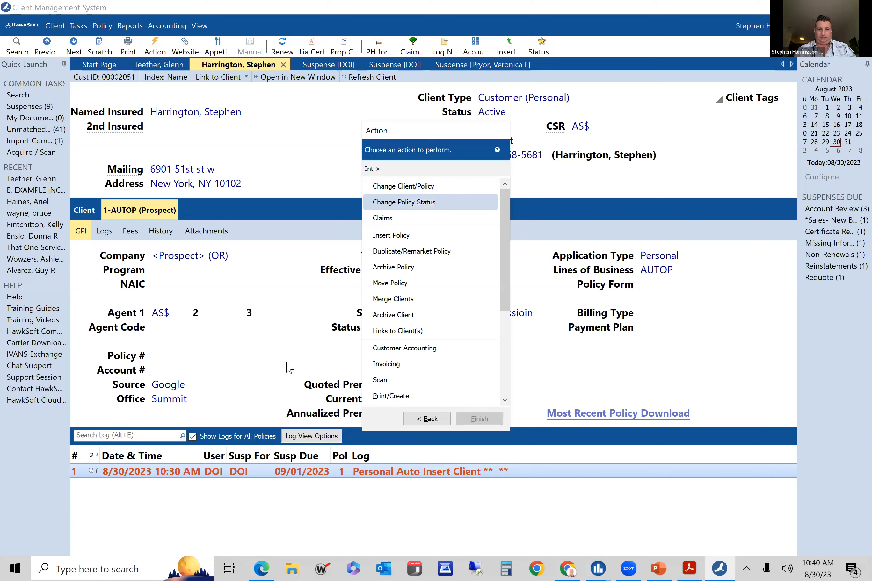
{"action": "key", "text": "Return"}
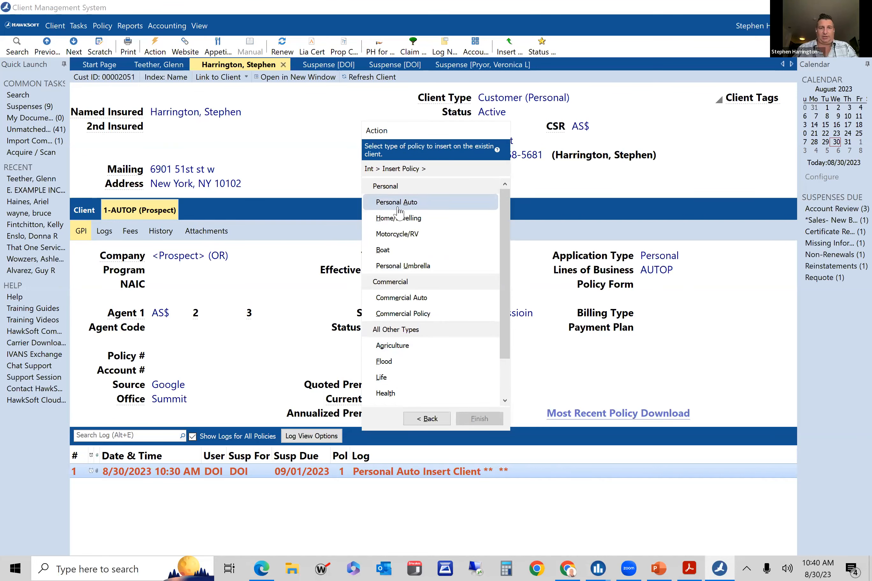
{"action": "left_click", "coordinate": [399, 218]}
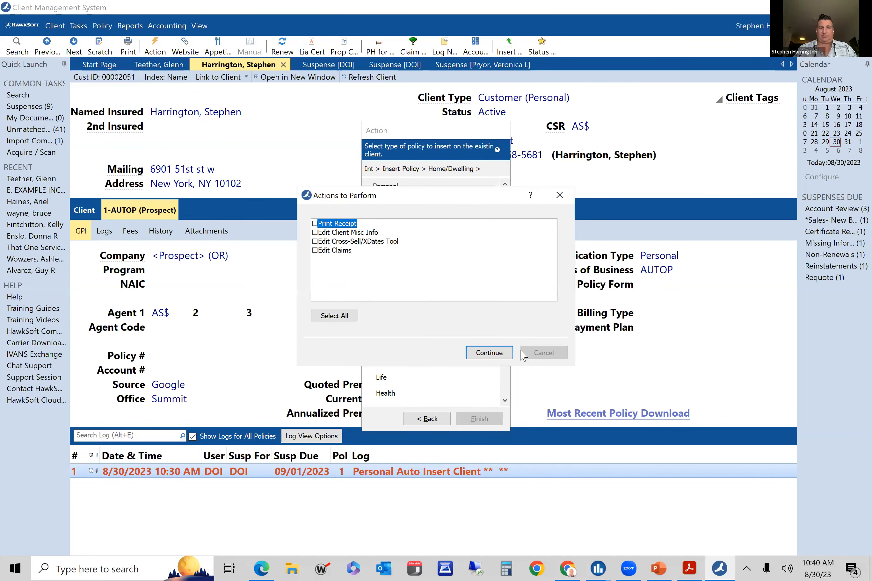
{"action": "left_click", "coordinate": [510, 352]}
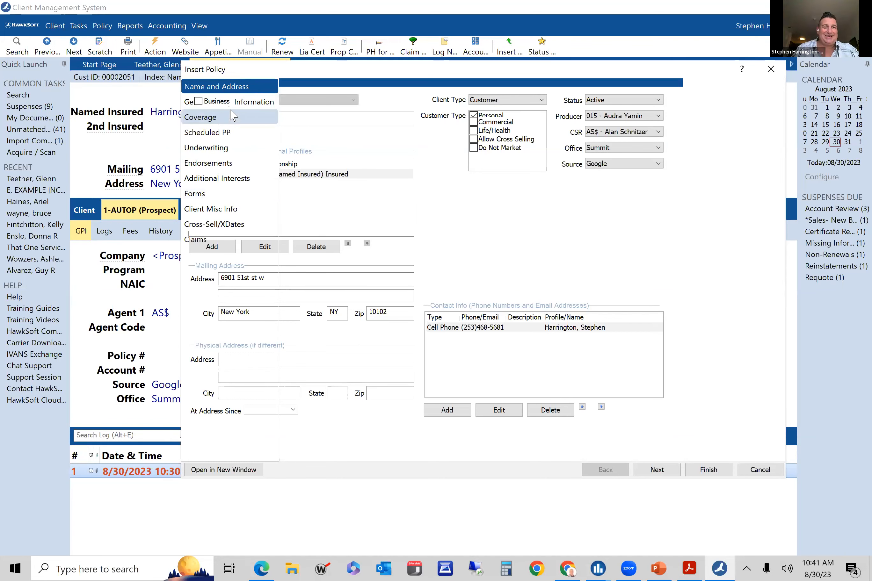
- Browse the new policy's Coverage, General, Name/Address, Underwriting, Endorsements, Interests and Client Misc Info pages
{"action": "left_click", "coordinate": [231, 117]}
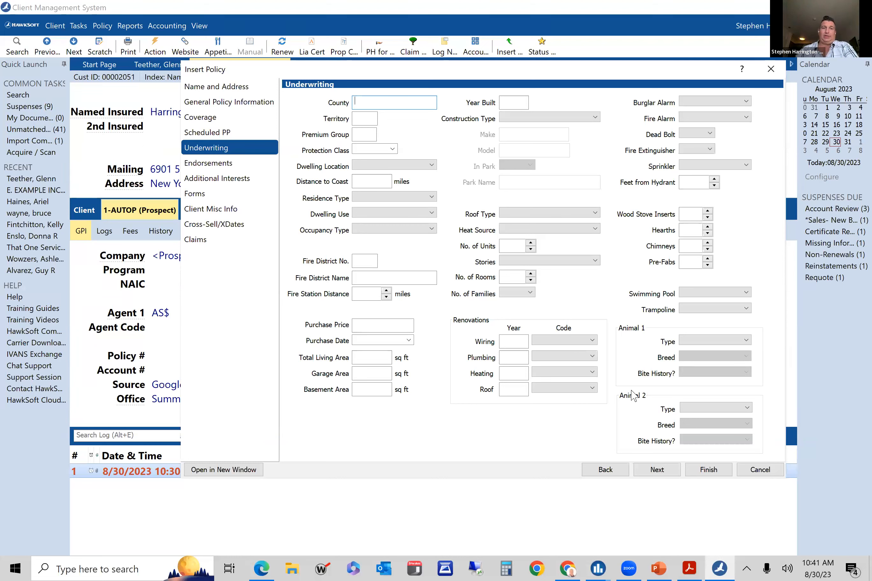
{"action": "left_click", "coordinate": [205, 103]}
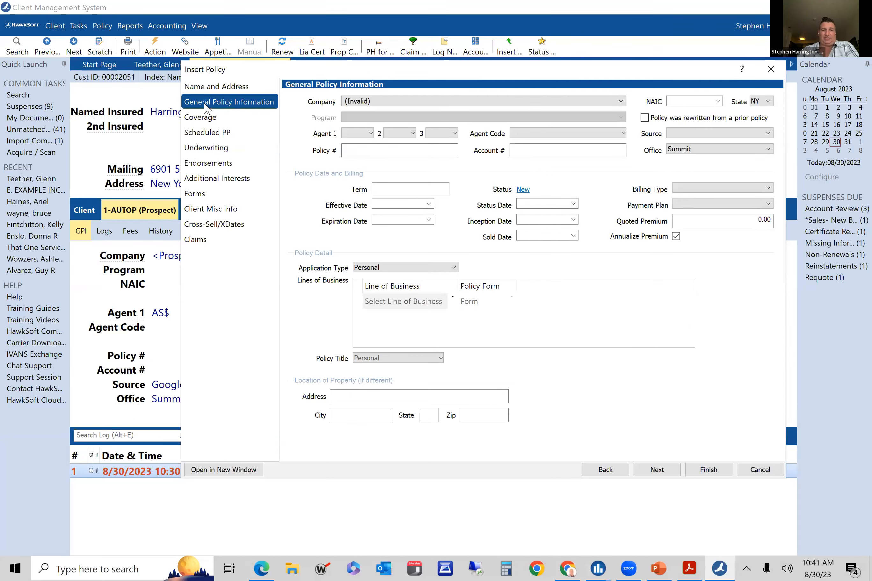
{"action": "left_click", "coordinate": [208, 87]}
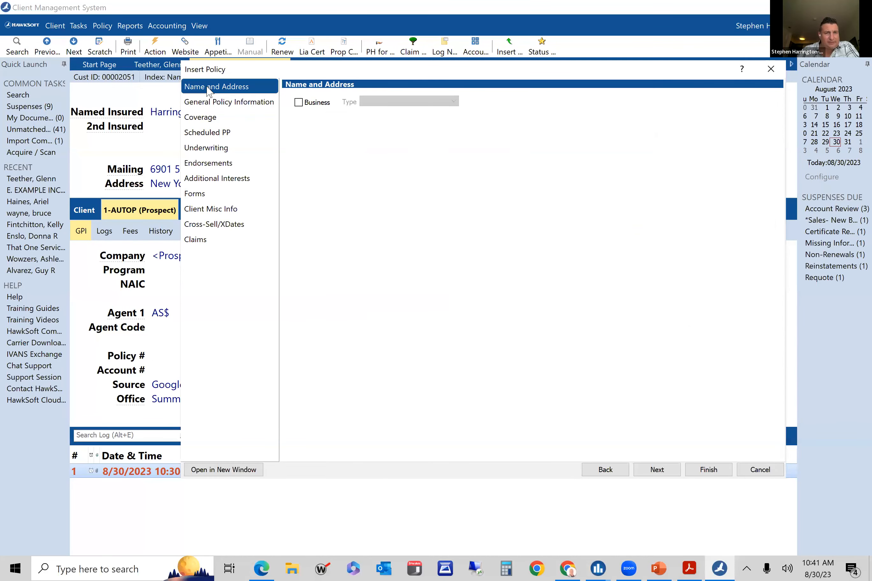
{"action": "left_click", "coordinate": [212, 147]}
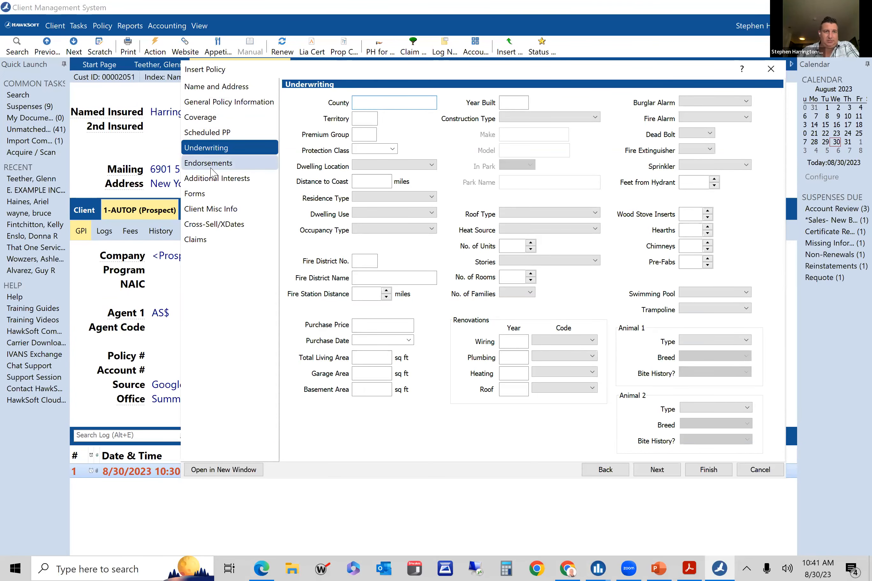
{"action": "left_click", "coordinate": [211, 167]}
{"action": "left_click", "coordinate": [212, 178]}
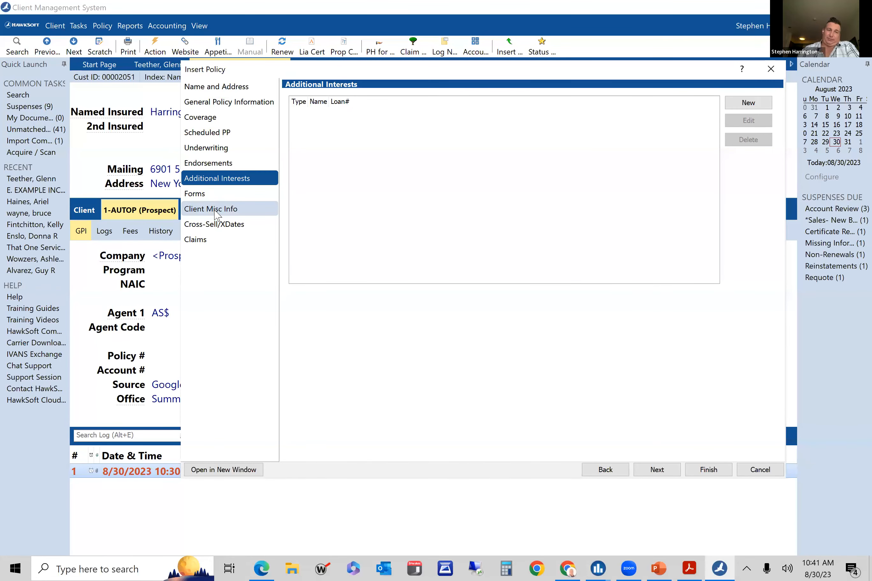
{"action": "left_click", "coordinate": [212, 210]}
- Leave Notes empty and cancel the Home/Dwelling policy, confirming the discard
{"action": "left_click", "coordinate": [364, 262]}
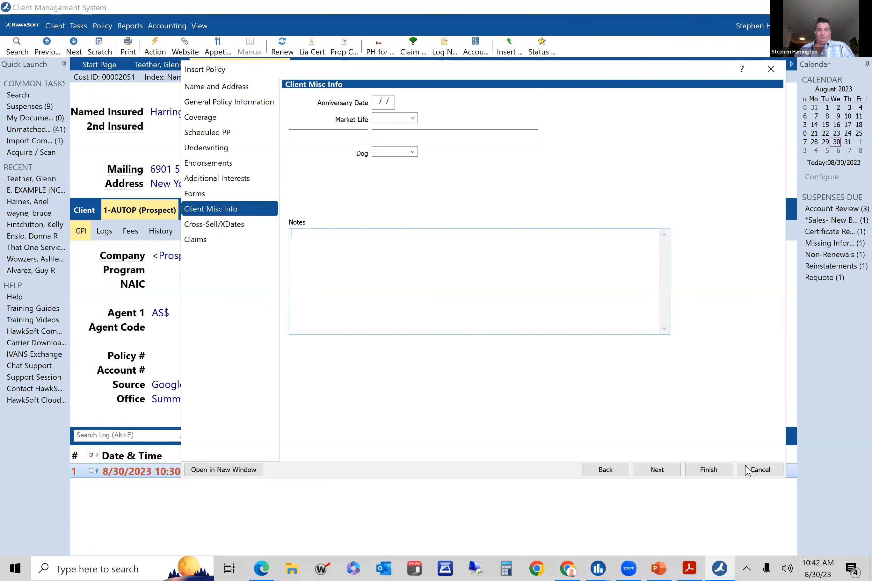
{"action": "left_click", "coordinate": [769, 473]}
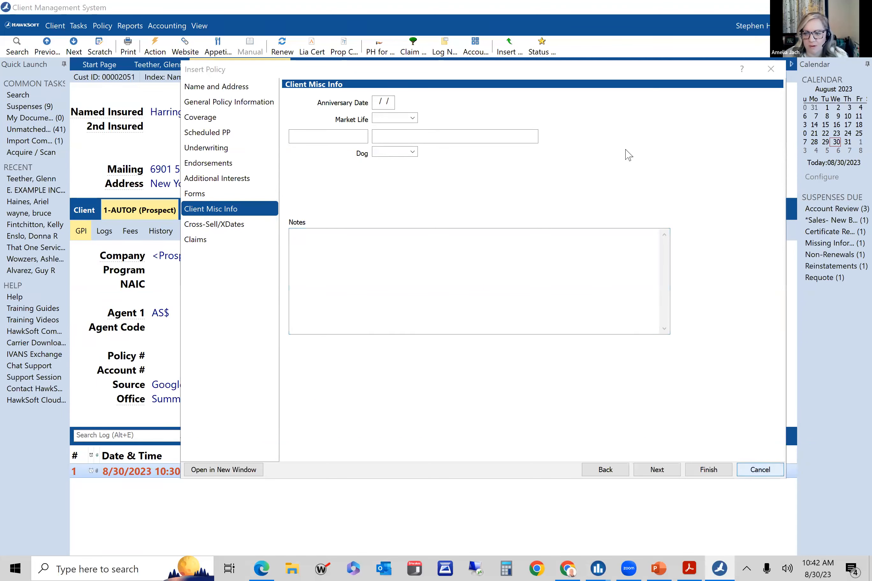
{"action": "left_click", "coordinate": [440, 329]}
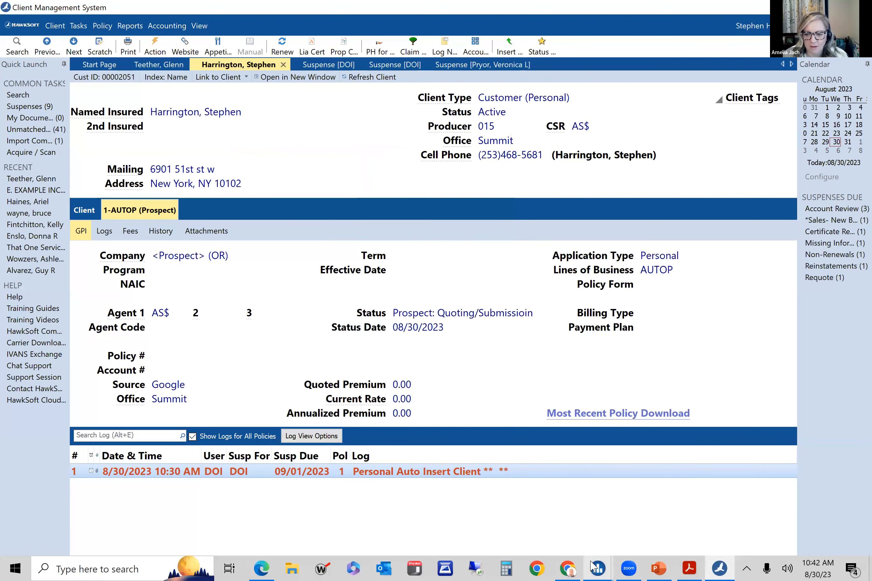
- In Sales & Retention, view the Prospect and Fact Finding reports, then Prospect by producer
{"action": "mouse_move", "coordinate": [598, 568]}
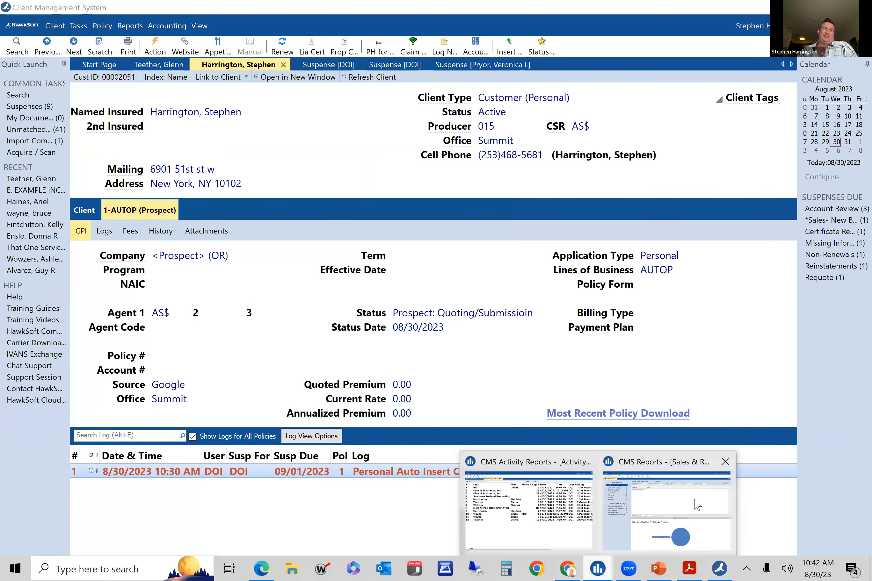
{"action": "left_click", "coordinate": [697, 504]}
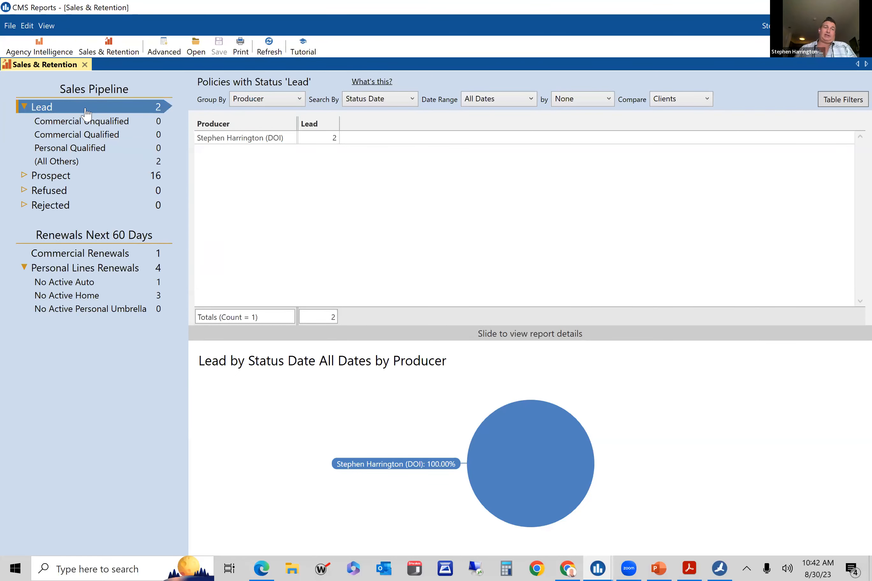
{"action": "left_click", "coordinate": [30, 177]}
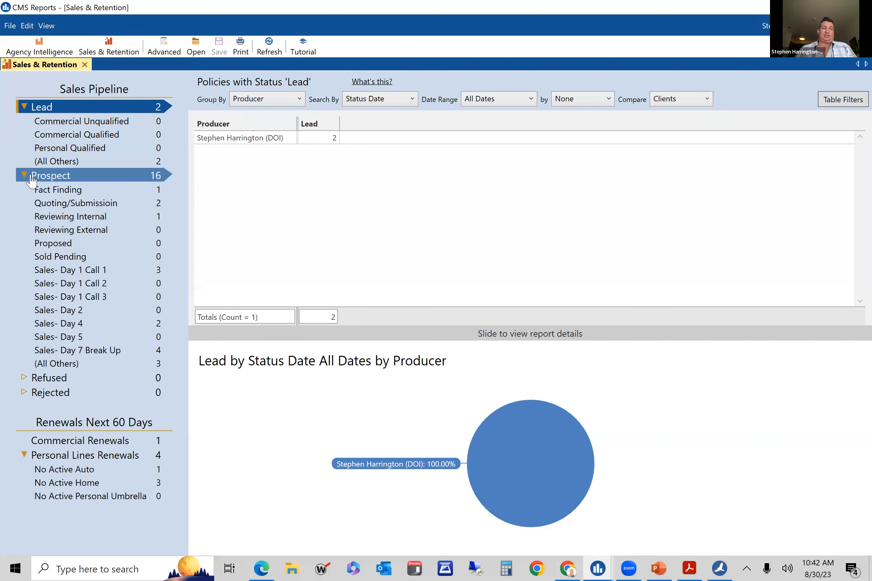
{"action": "left_click", "coordinate": [70, 181]}
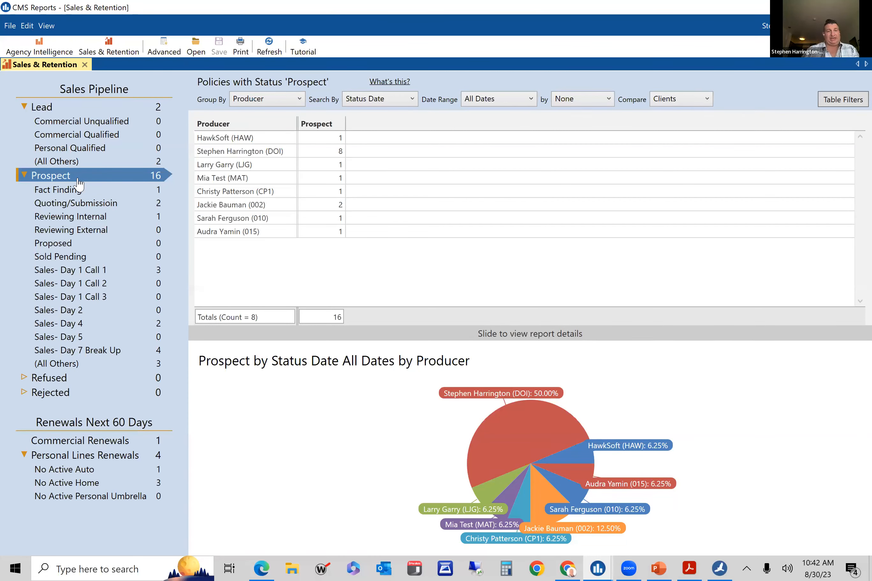
{"action": "left_click", "coordinate": [102, 194]}
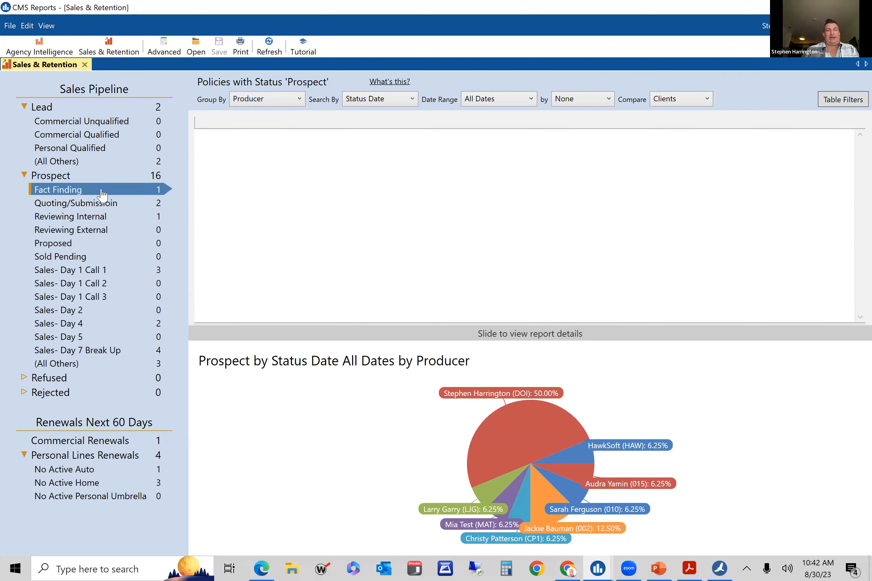
{"action": "left_click", "coordinate": [91, 177]}
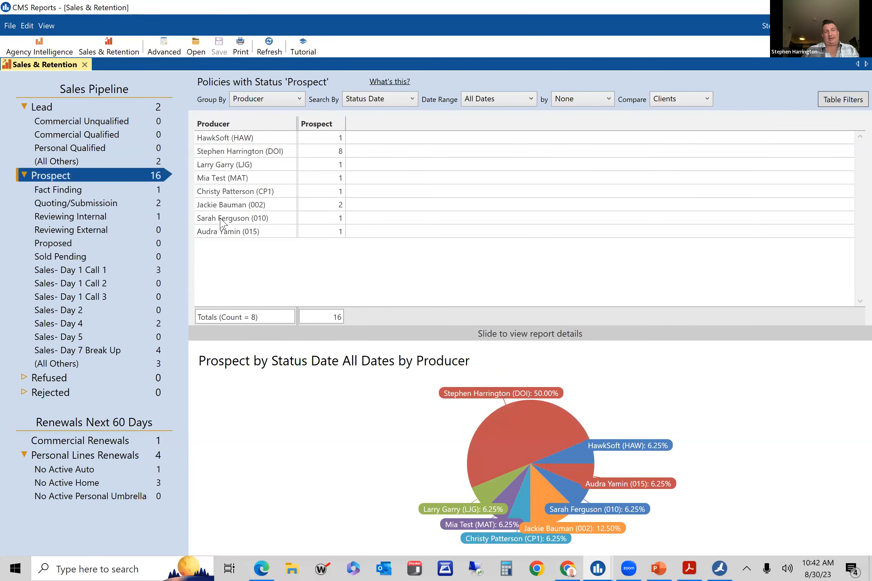
{"action": "left_click", "coordinate": [340, 154]}
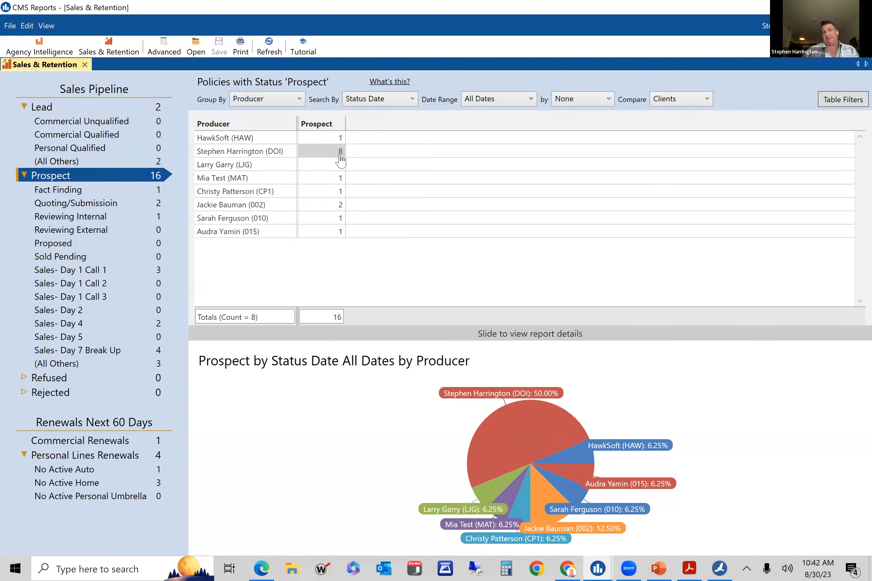
{"action": "double_click", "coordinate": [340, 153]}
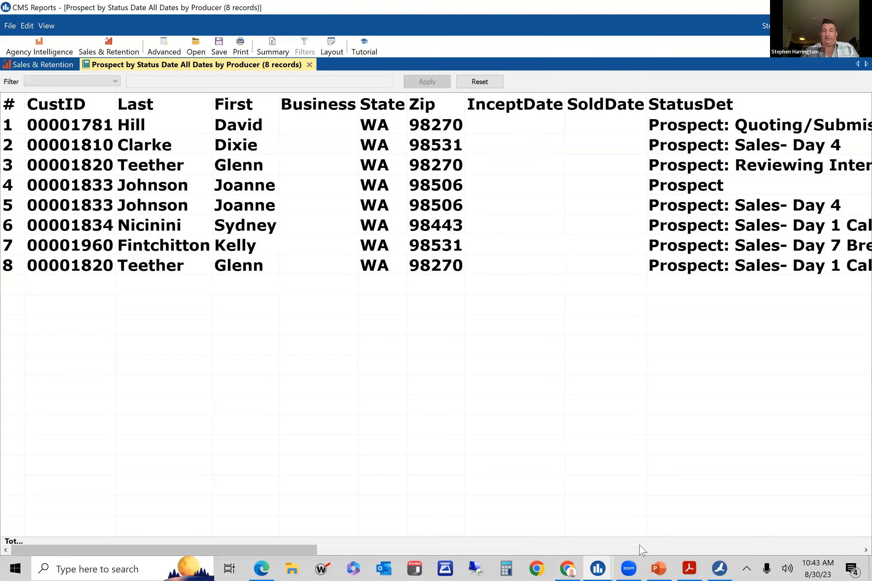
{"action": "left_click", "coordinate": [664, 549]}
{"action": "left_click", "coordinate": [624, 550]}
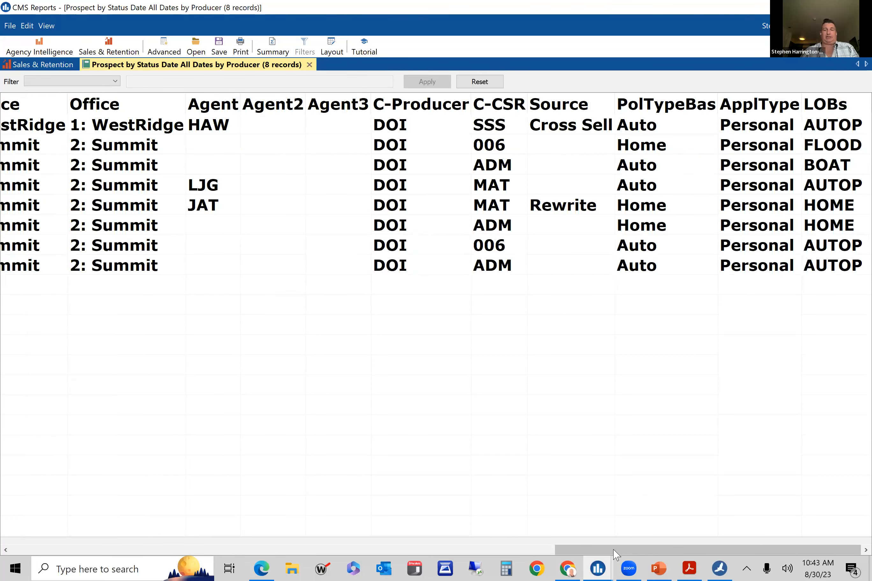
{"action": "left_click", "coordinate": [522, 552]}
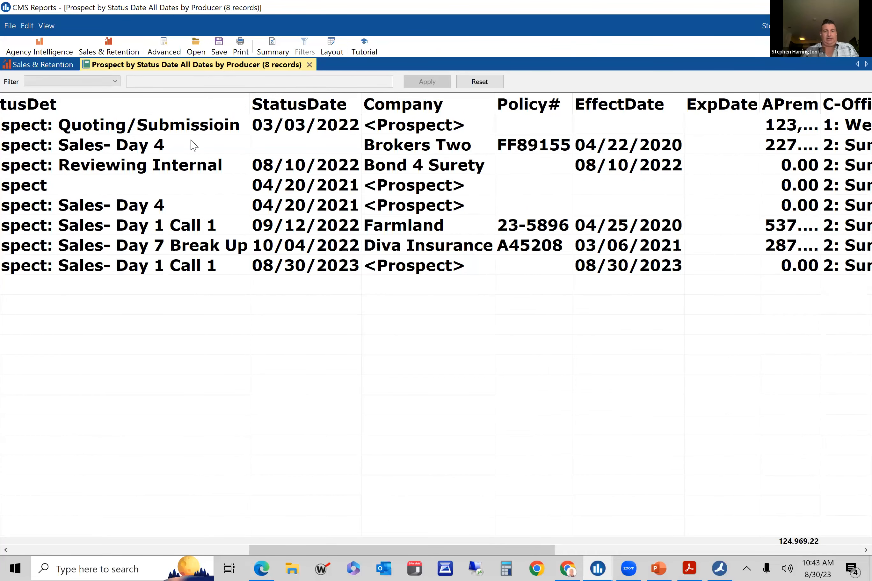
{"action": "left_click_drag", "start_coordinate": [258, 544], "coordinate": [180, 542]}
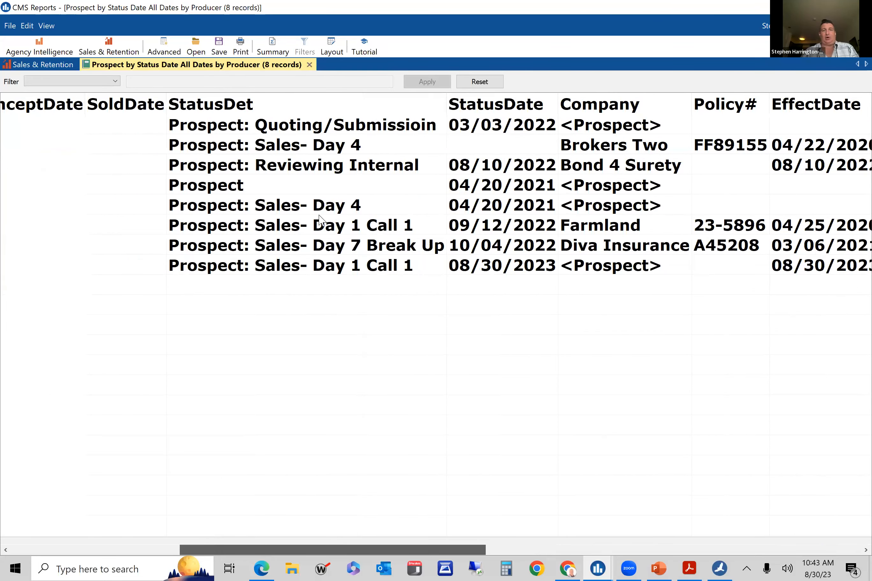
{"action": "left_click", "coordinate": [319, 229]}
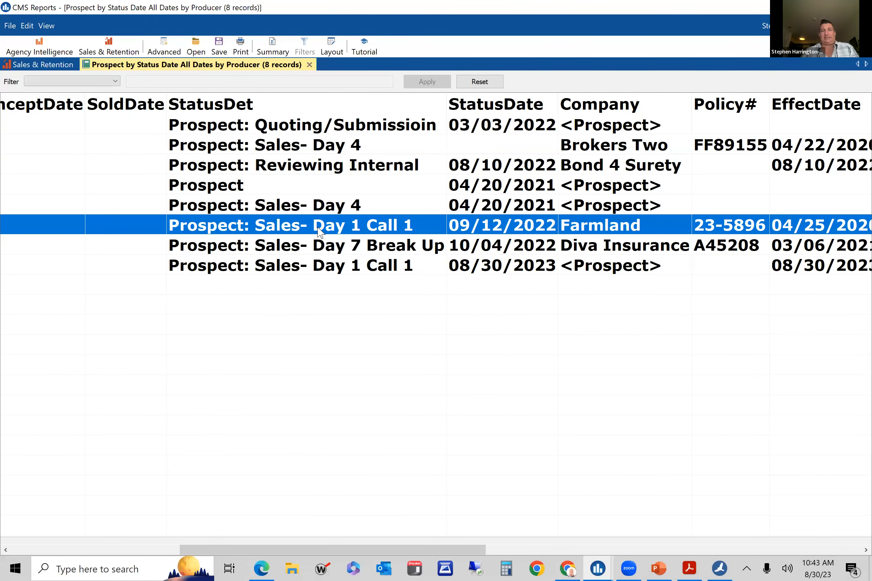
{"action": "left_click", "coordinate": [310, 250]}
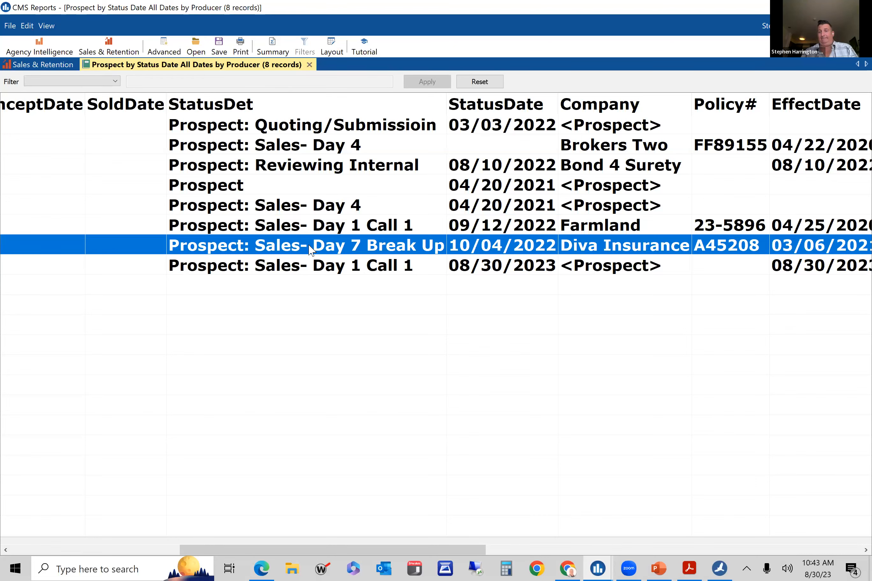
{"action": "left_click", "coordinate": [341, 103]}
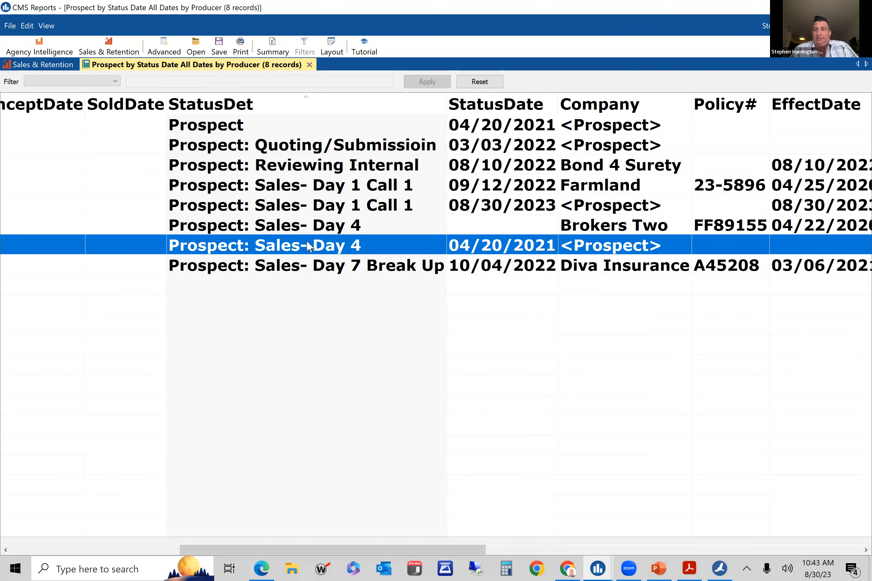
{"action": "left_click", "coordinate": [309, 65]}
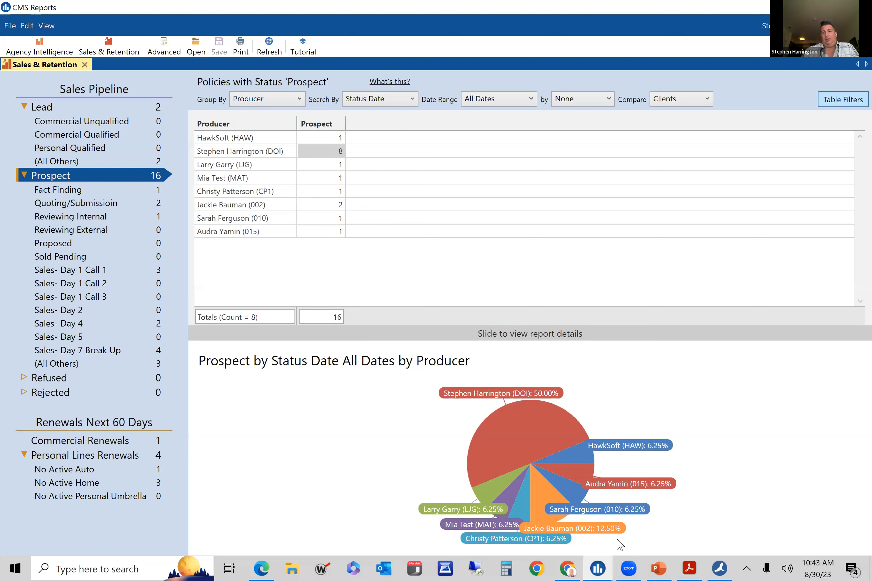
{"action": "left_click", "coordinate": [597, 566]}
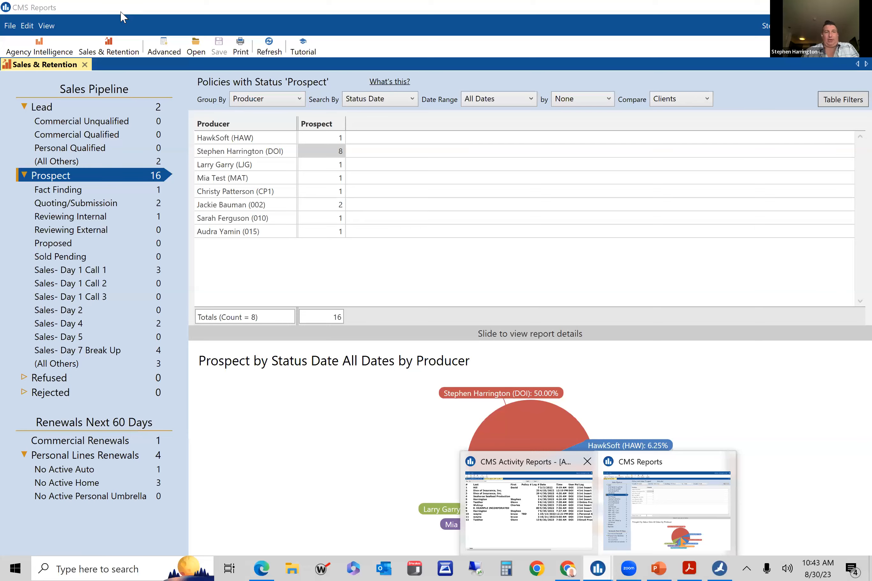
- Filter the Activity Reports log for insert entries, sort by Log, then close that window
{"action": "left_click", "coordinate": [548, 528]}
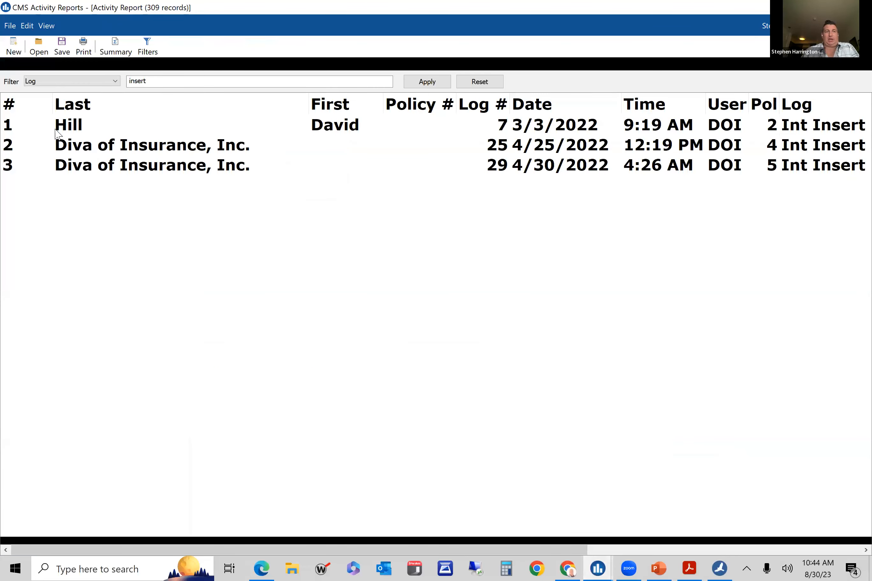
{"action": "left_click", "coordinate": [167, 83]}
{"action": "left_click", "coordinate": [167, 84]}
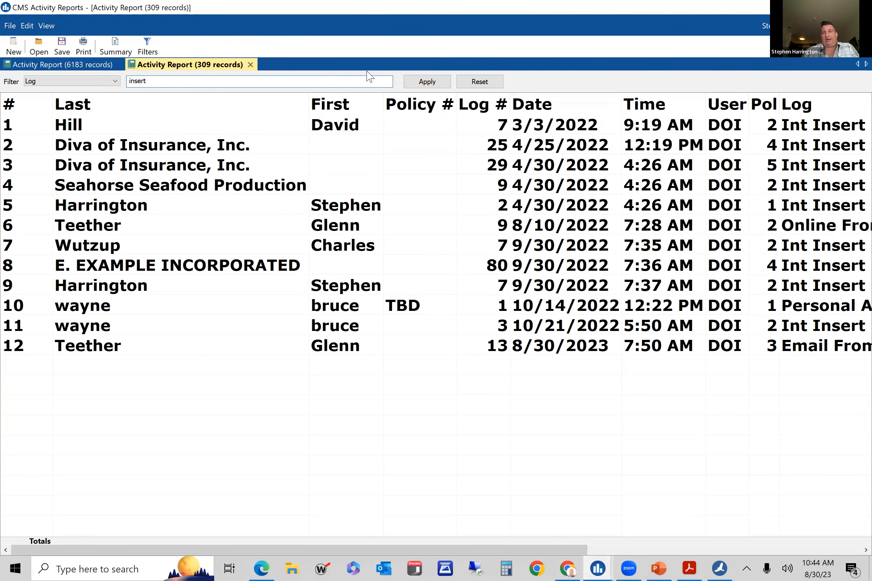
{"action": "left_click", "coordinate": [425, 81]}
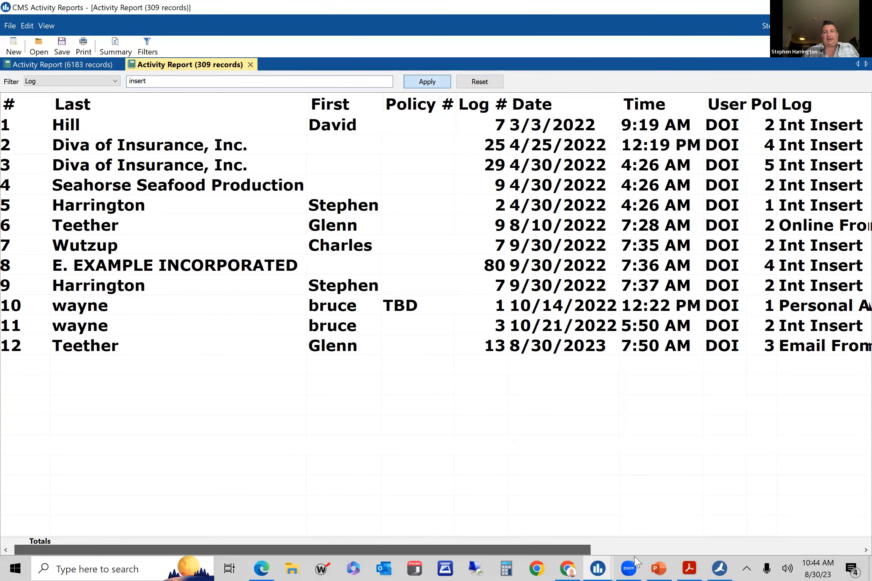
{"action": "left_click", "coordinate": [727, 551]}
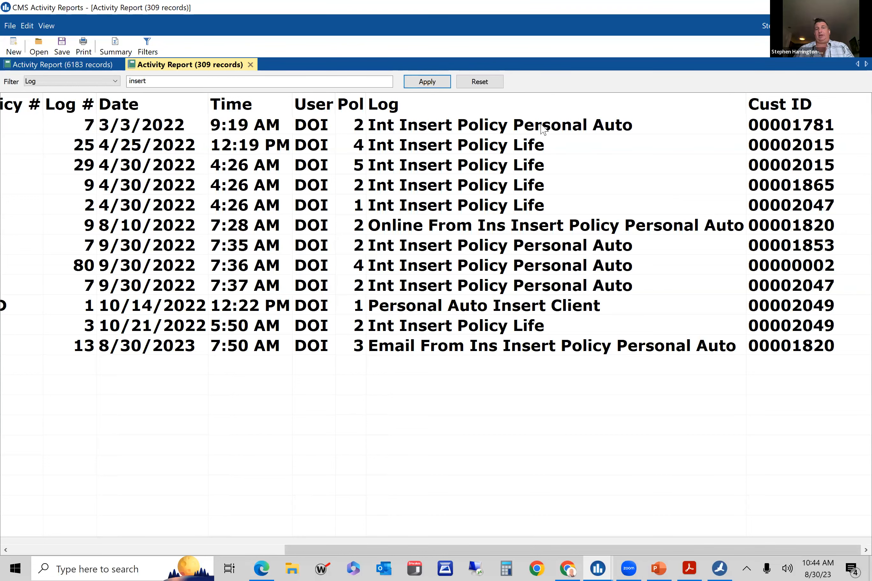
{"action": "left_click", "coordinate": [537, 110]}
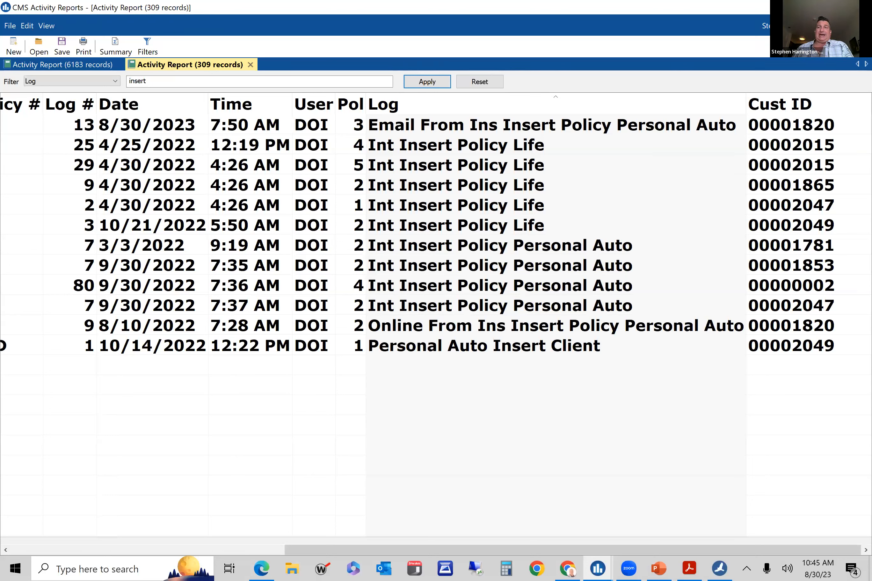
{"action": "left_click", "coordinate": [799, 6]}
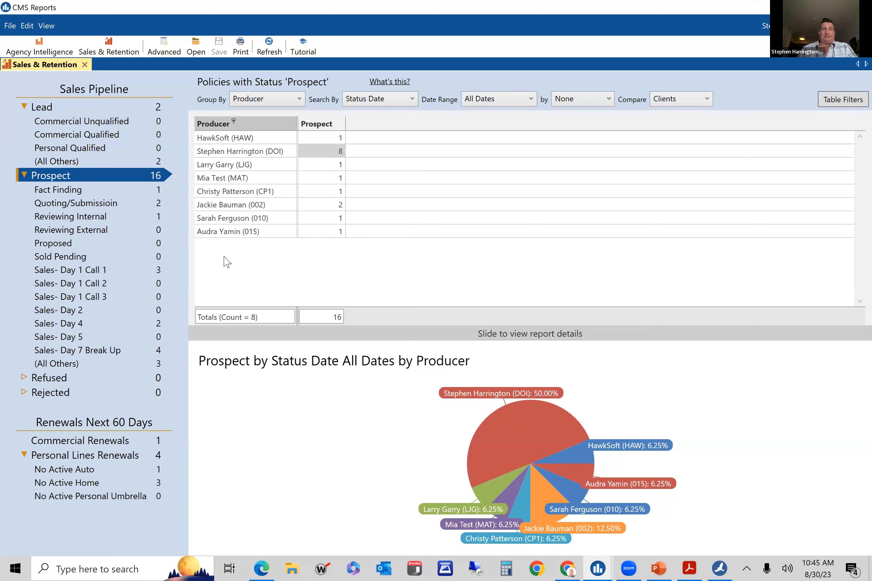
{"action": "key", "text": "alt+Tab"}
- Open the dead-file client's record and show its expired 1-AUTOP TreeHouse policy
{"action": "left_click", "coordinate": [164, 68]}
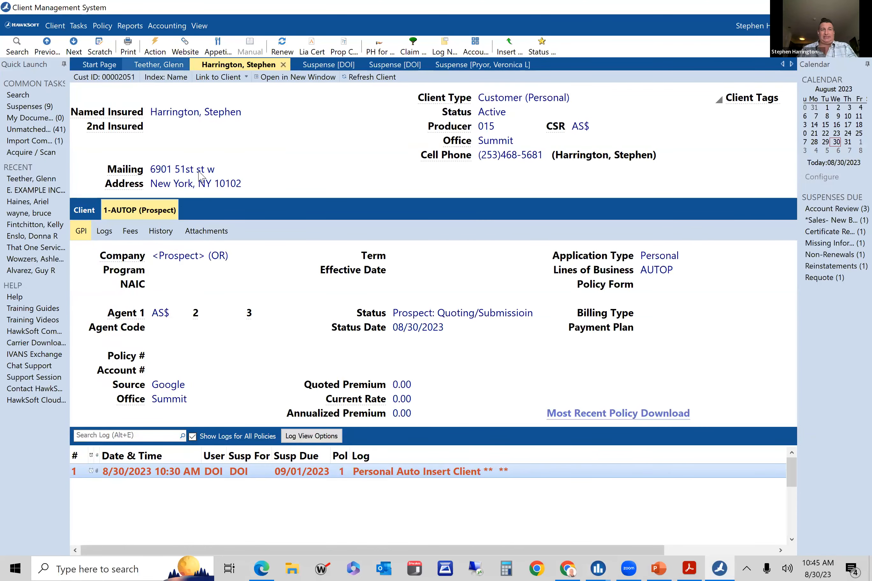
{"action": "left_click", "coordinate": [273, 212]}
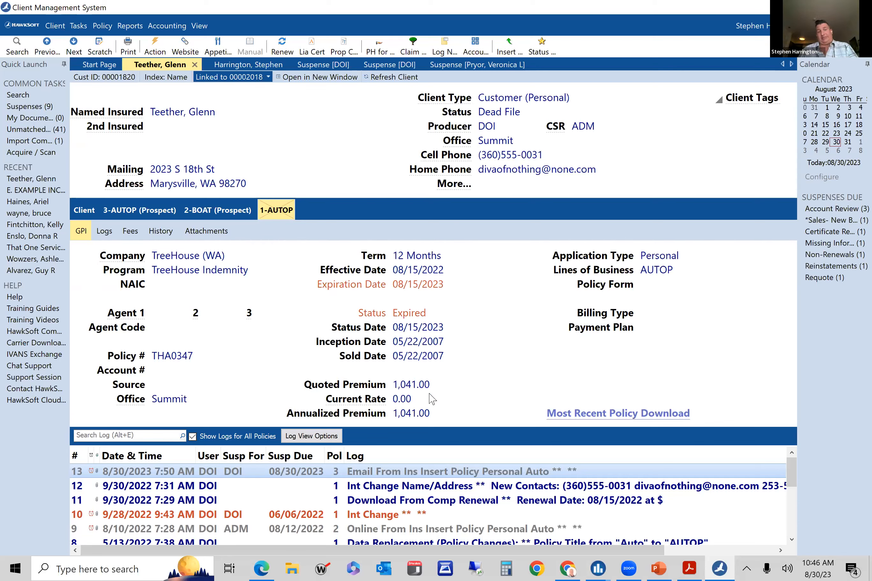
- Compare the 3-AUTOP prospect (Sales- Day 1 Call 1, proposed 08/30/2023) against expired 1-AUTOP
{"action": "left_click", "coordinate": [129, 213]}
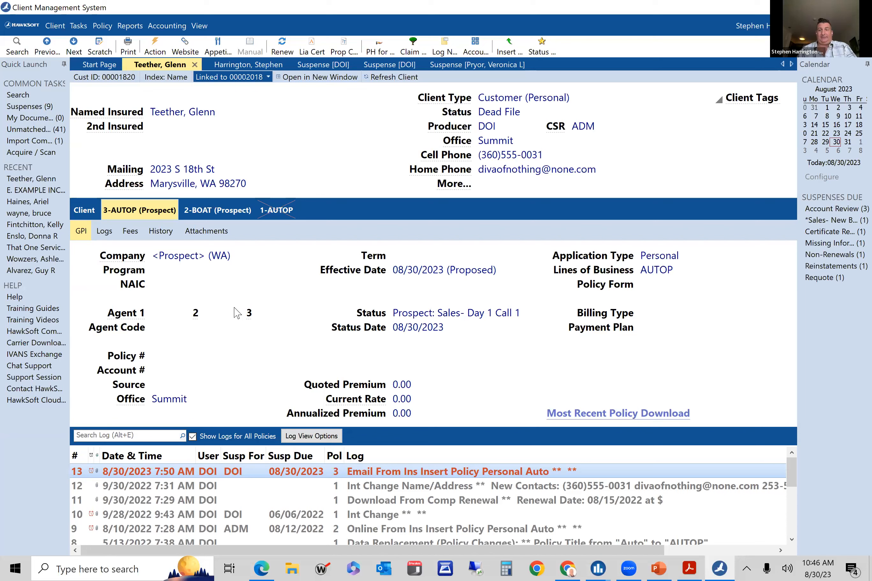
{"action": "left_click", "coordinate": [272, 207]}
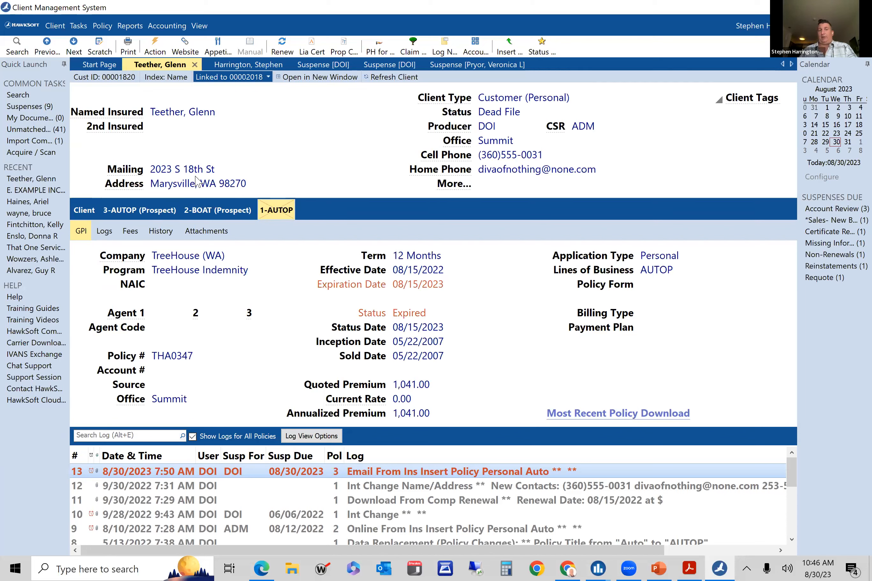
{"action": "left_click", "coordinate": [136, 210]}
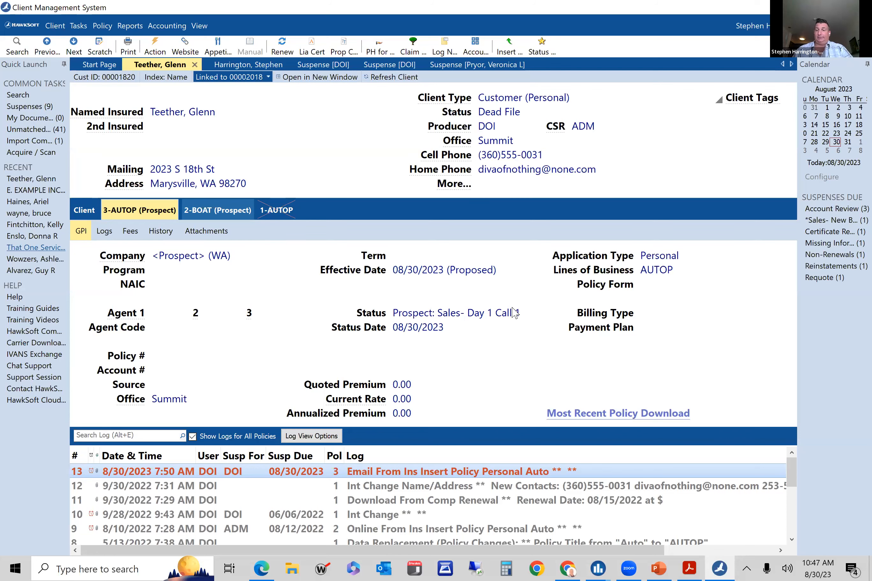
{"action": "left_click", "coordinate": [691, 562]}
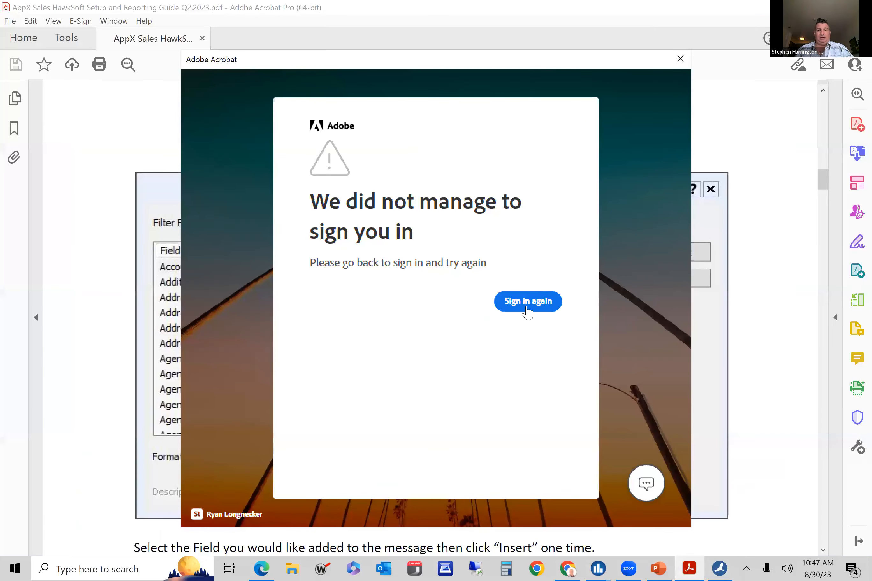
- Retry the Adobe sign-in with the work Google account up to the identity-verification page
{"action": "left_click", "coordinate": [527, 310]}
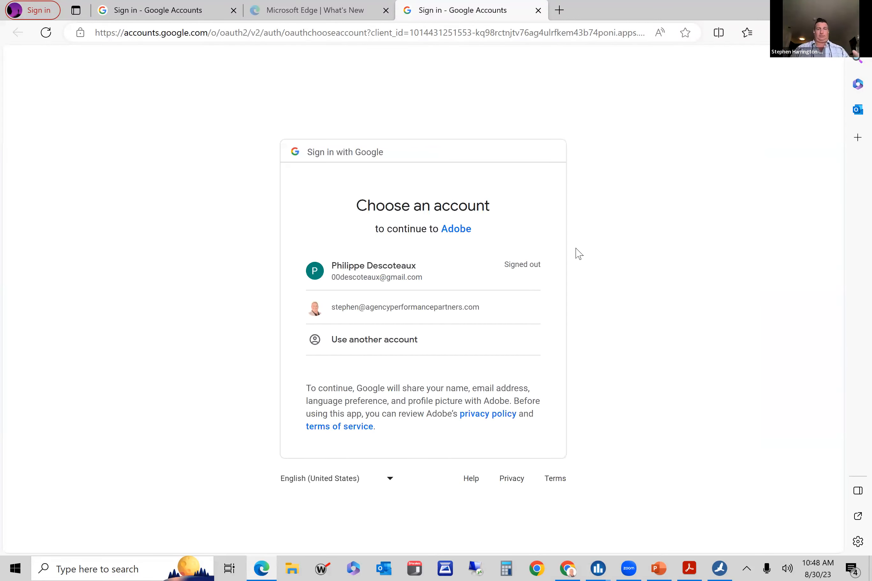
{"action": "left_click", "coordinate": [498, 315]}
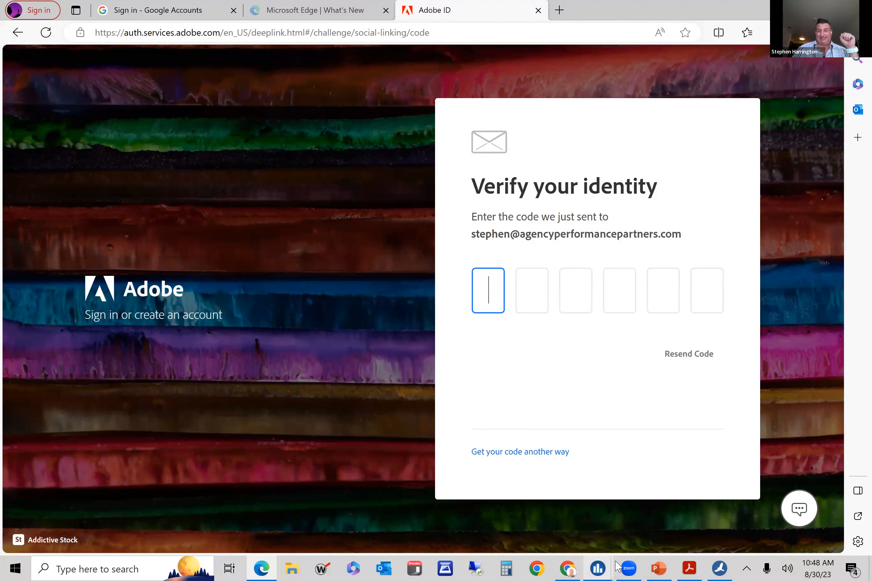
{"action": "left_click", "coordinate": [717, 567]}
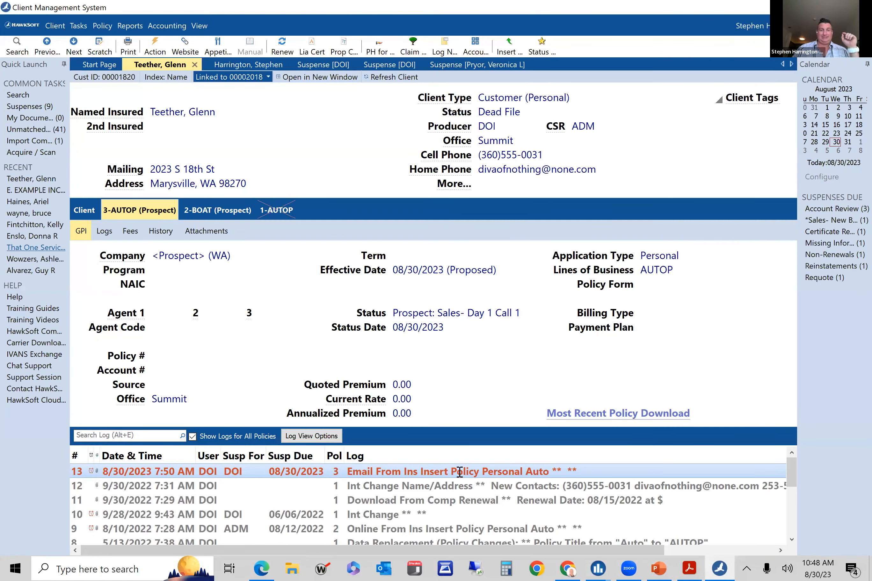
- Open log entry 13, the suspended Email From Ins Insert Policy Personal Auto note due 08/30/2023
{"action": "double_click", "coordinate": [459, 472]}
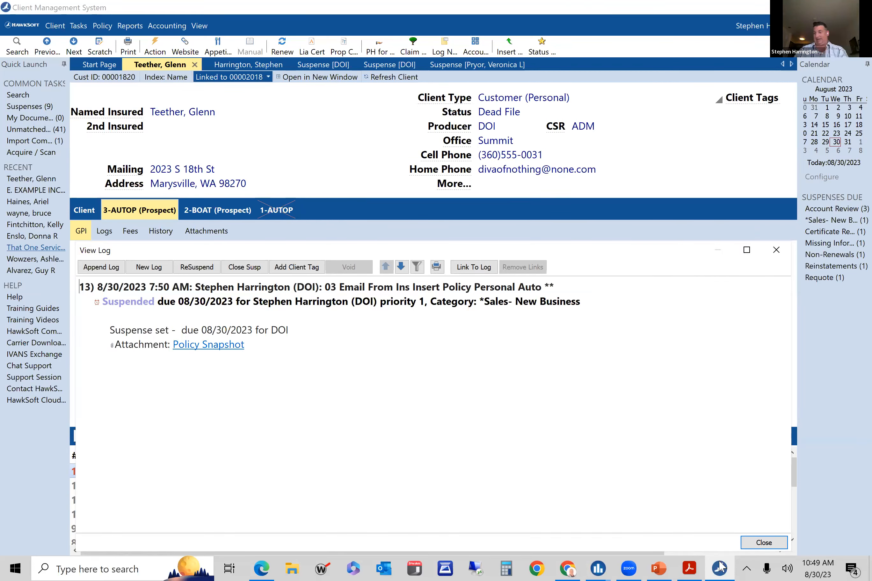
{"action": "mouse_move", "coordinate": [720, 568]}
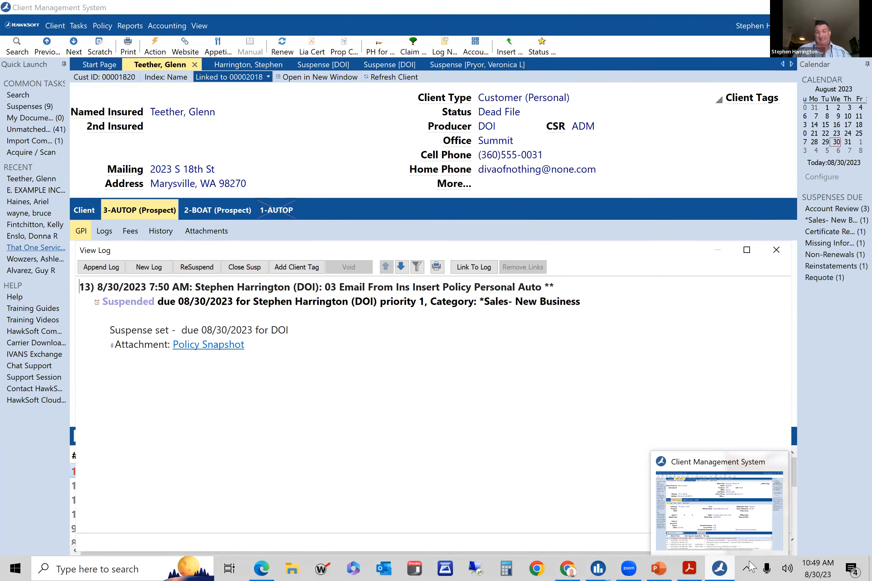
{"action": "left_click", "coordinate": [694, 567]}
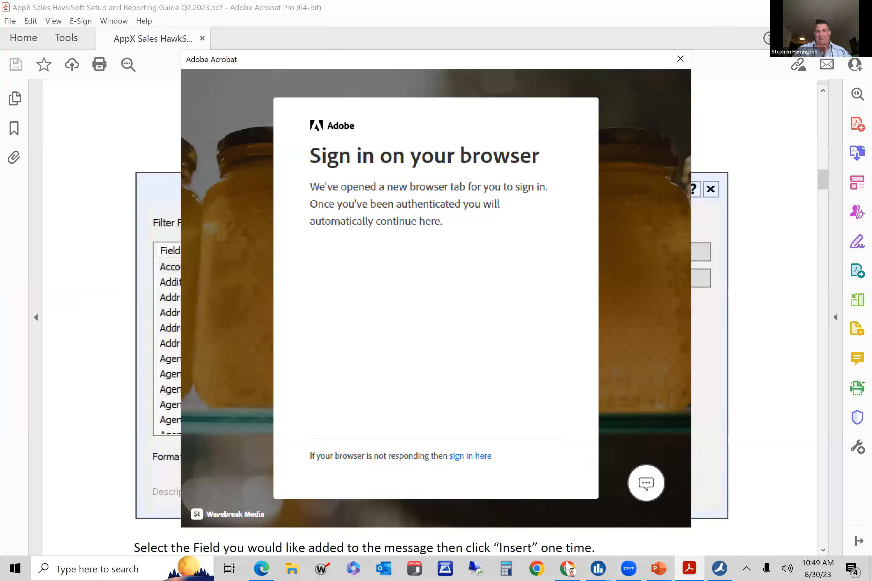
- Return to Acrobat and use the 'sign in here' link for in-app Adobe sign-in
{"action": "left_click", "coordinate": [577, 563]}
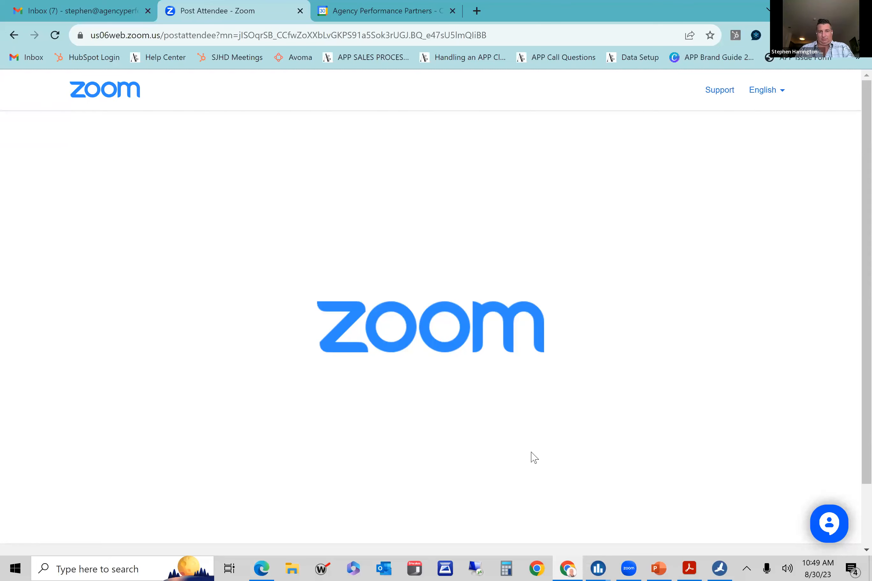
{"action": "key", "text": "alt+Tab"}
{"action": "left_click", "coordinate": [473, 458]}
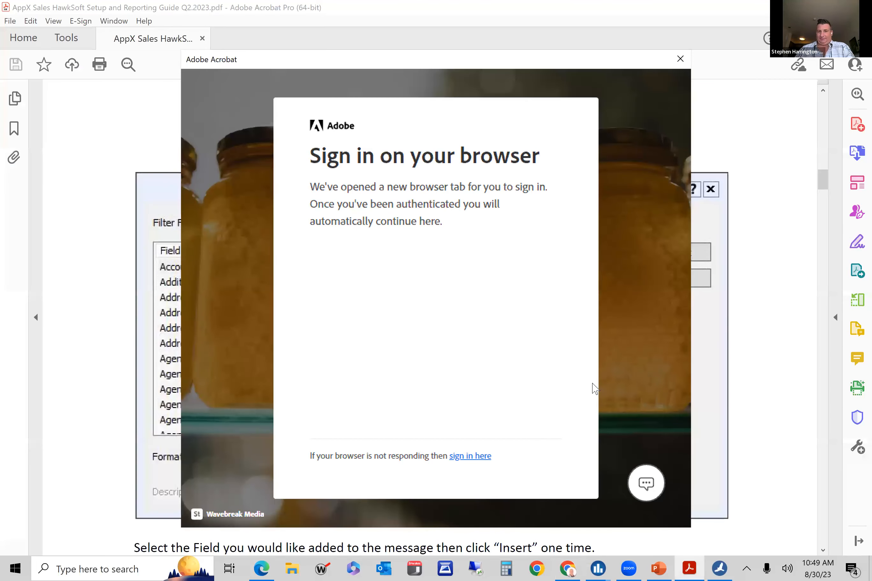
- Connect Google to the existing Adobe account, enter the emailed verification code, and skip the backup email
{"action": "left_click", "coordinate": [446, 326]}
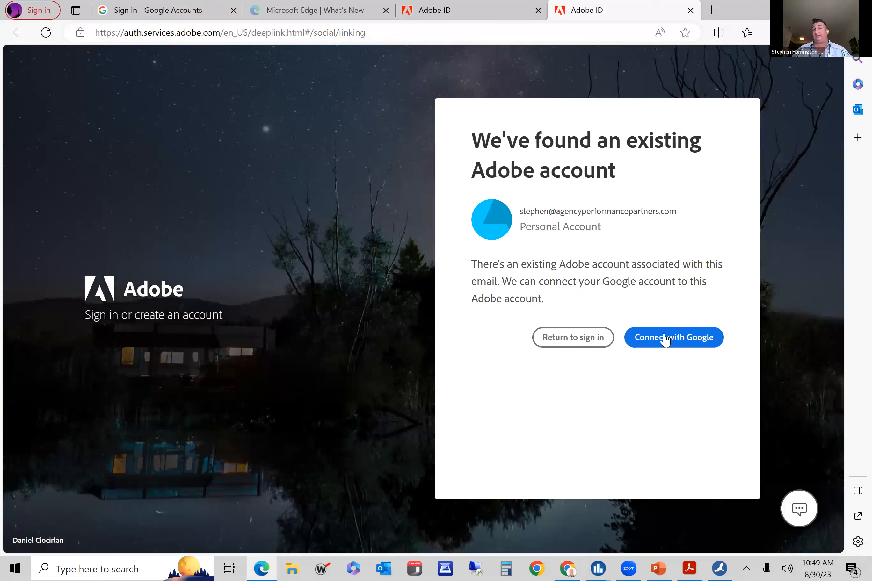
{"action": "left_click", "coordinate": [664, 348]}
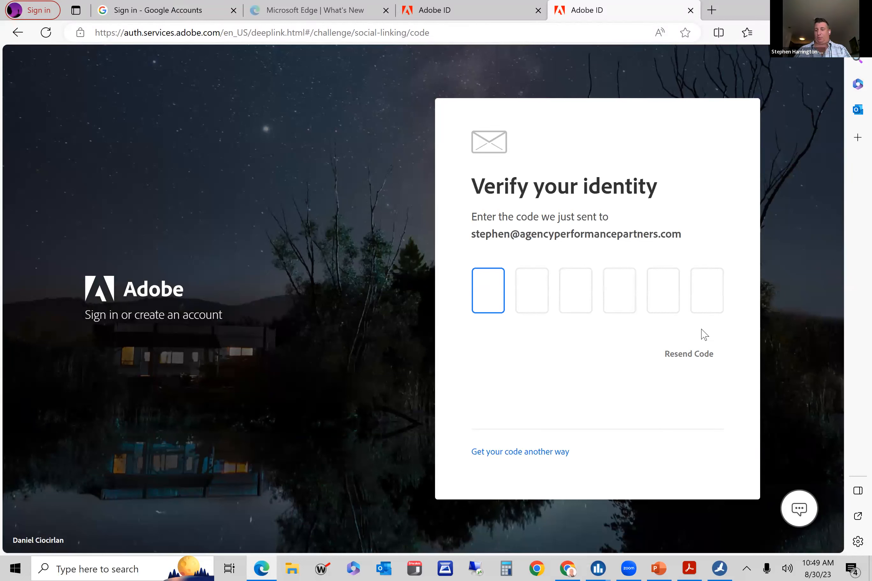
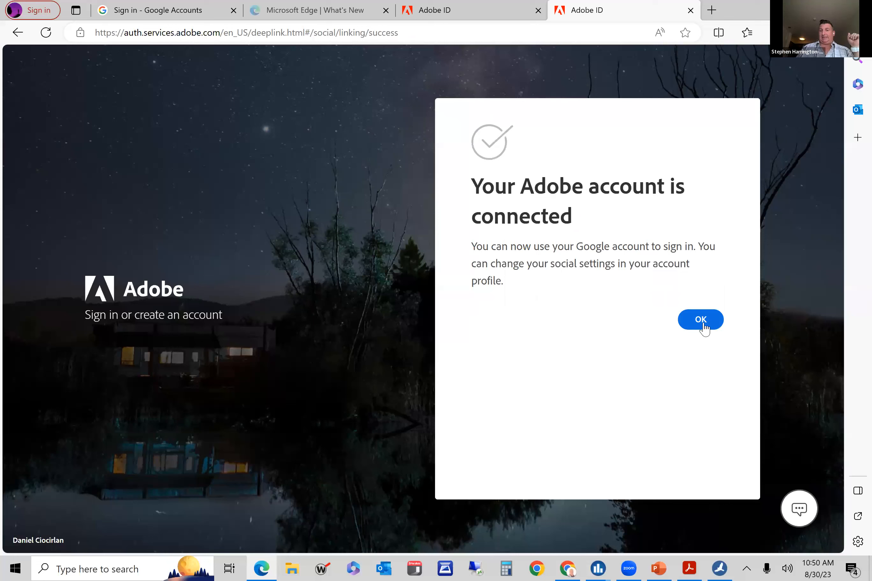
{"action": "left_click", "coordinate": [700, 328]}
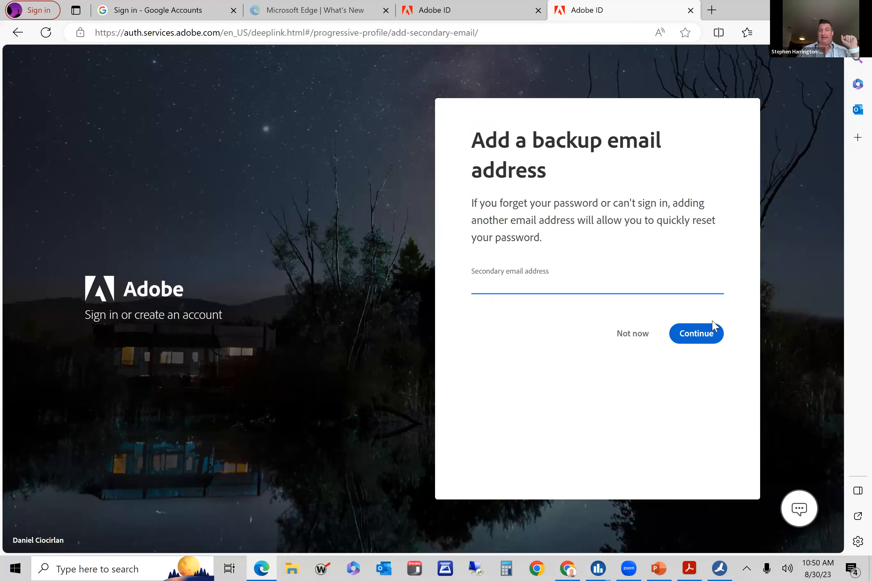
{"action": "left_click", "coordinate": [628, 348]}
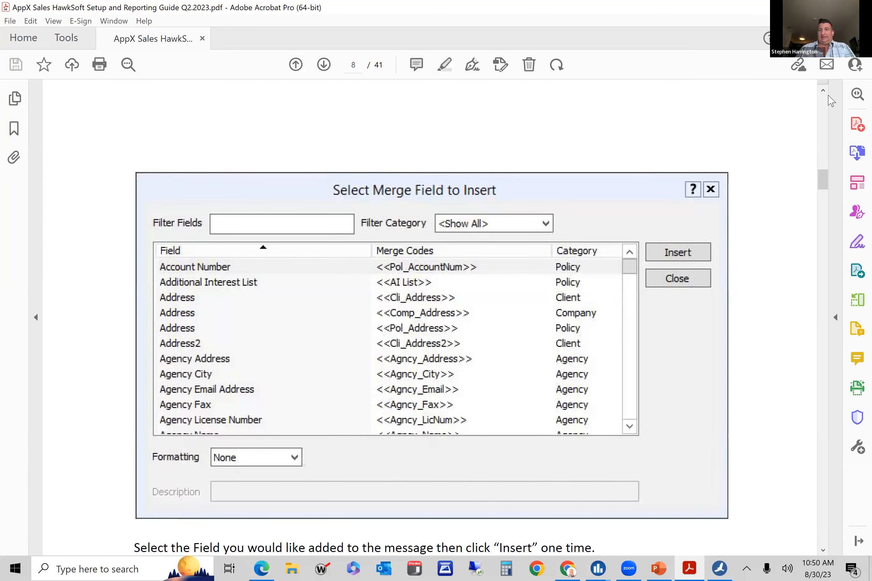
- Jump to the start of the setup guide and scroll down through its opening pages
{"action": "left_click_drag", "start_coordinate": [823, 179], "coordinate": [828, 96]}
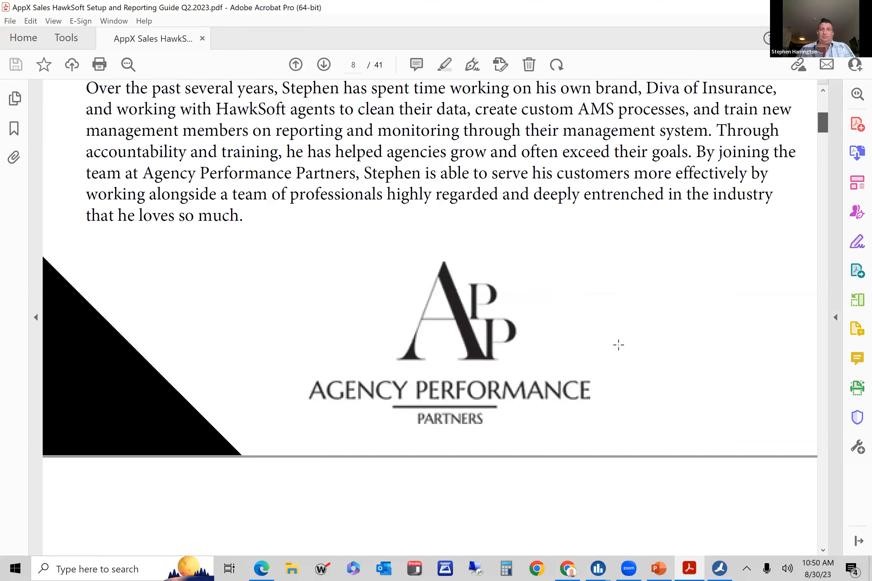
{"action": "key", "text": "Home"}
{"action": "scroll", "coordinate": [634, 343], "scroll_direction": "down", "scroll_amount": 4}
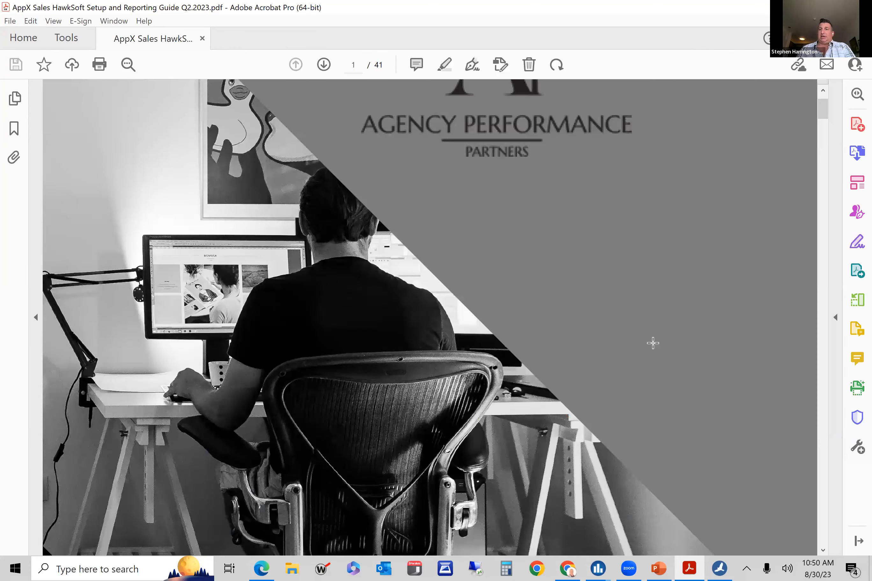
{"action": "scroll", "coordinate": [652, 343], "scroll_direction": "down", "scroll_amount": 9}
{"action": "scroll", "coordinate": [654, 343], "scroll_direction": "down", "scroll_amount": 14}
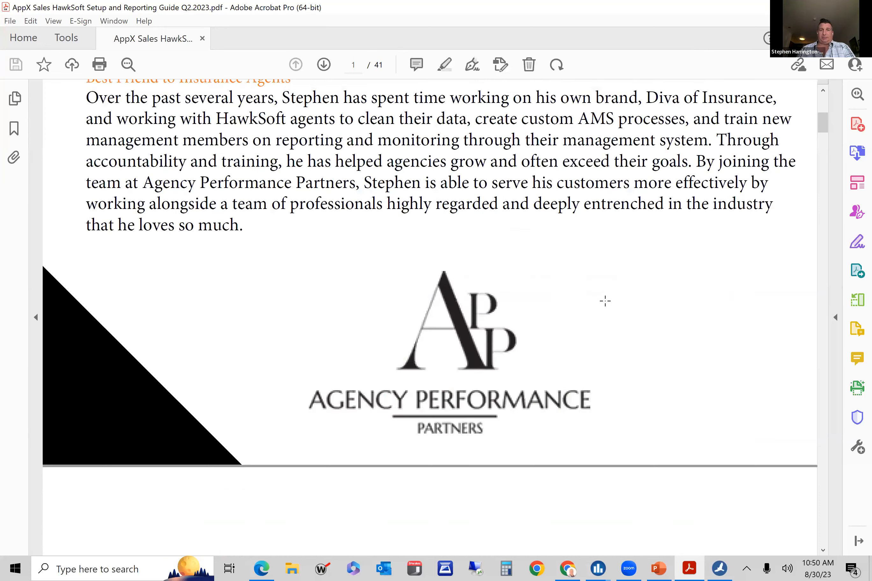
{"action": "scroll", "coordinate": [539, 194], "scroll_direction": "down", "scroll_amount": 15}
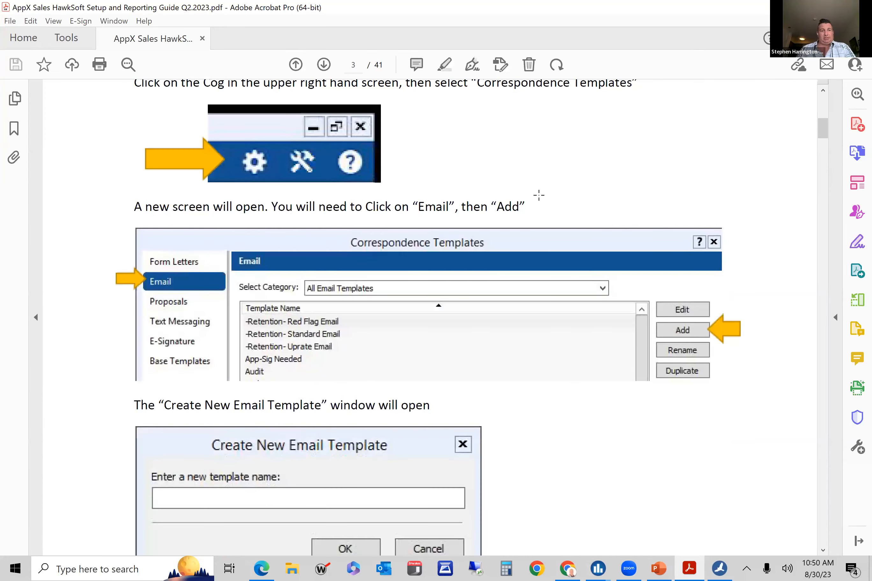
{"action": "scroll", "coordinate": [539, 195], "scroll_direction": "down", "scroll_amount": 10}
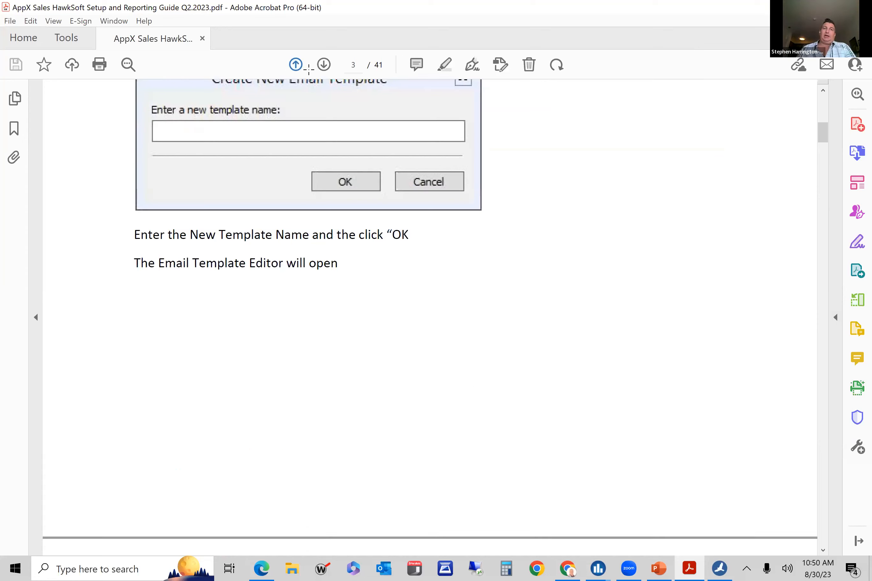
- Page forward past the Form Letter and Text Templates pages to the Customizing Lists section on Sources
{"action": "left_click", "coordinate": [324, 65]}
{"action": "left_click", "coordinate": [324, 65]}
{"action": "left_click", "coordinate": [325, 65]}
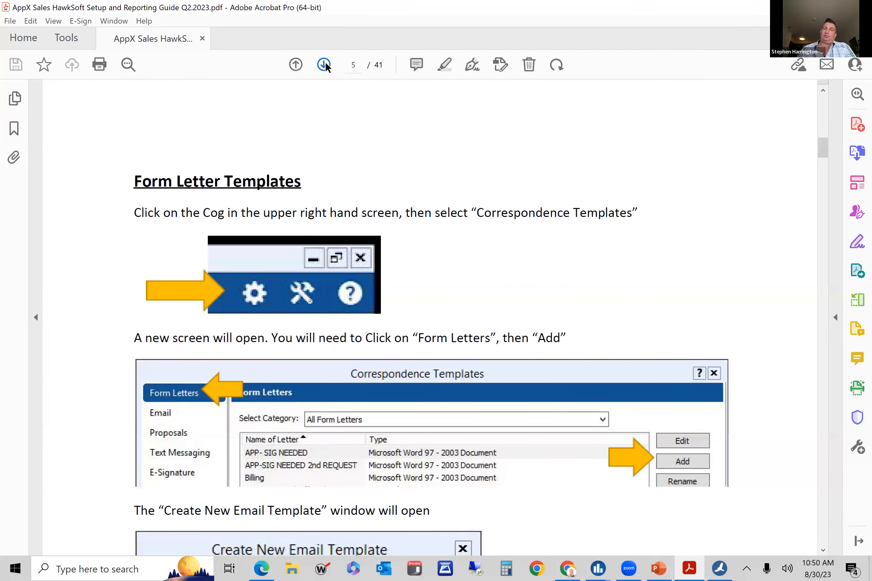
{"action": "left_click", "coordinate": [324, 65]}
{"action": "left_click", "coordinate": [325, 65]}
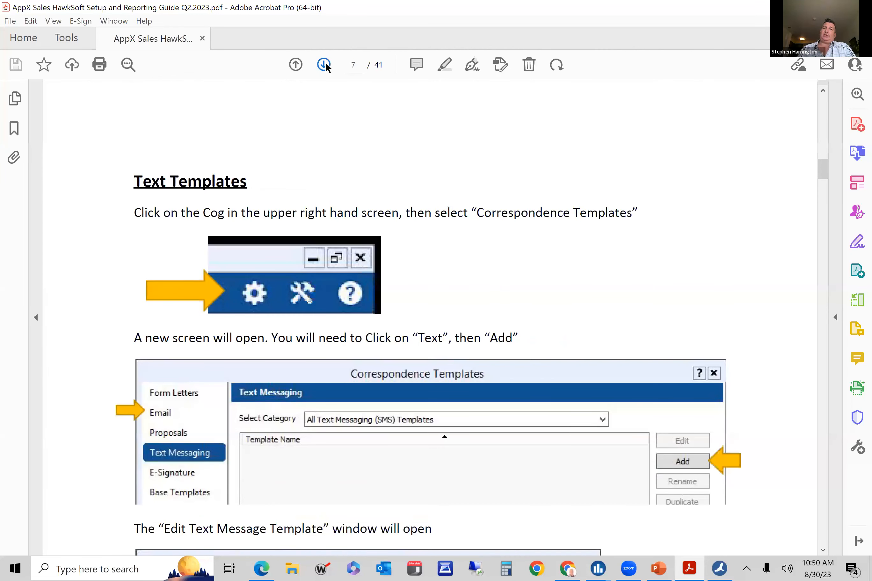
{"action": "left_click", "coordinate": [324, 65]}
{"action": "left_click", "coordinate": [324, 65]}
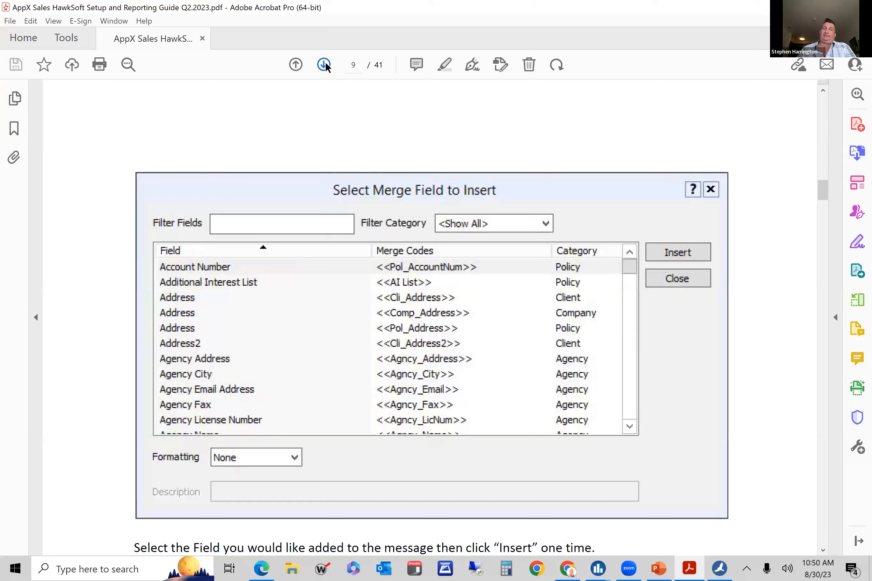
{"action": "left_click", "coordinate": [324, 65]}
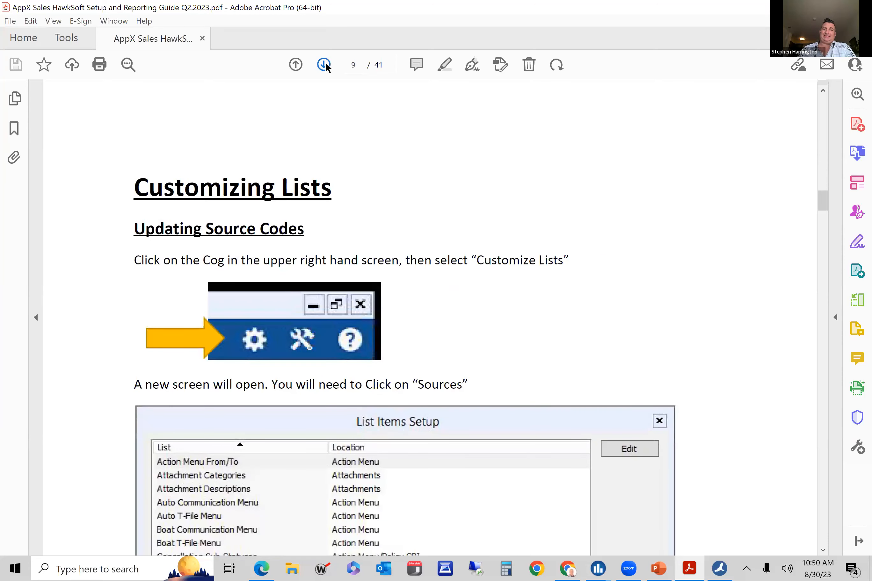
{"action": "left_click", "coordinate": [324, 65]}
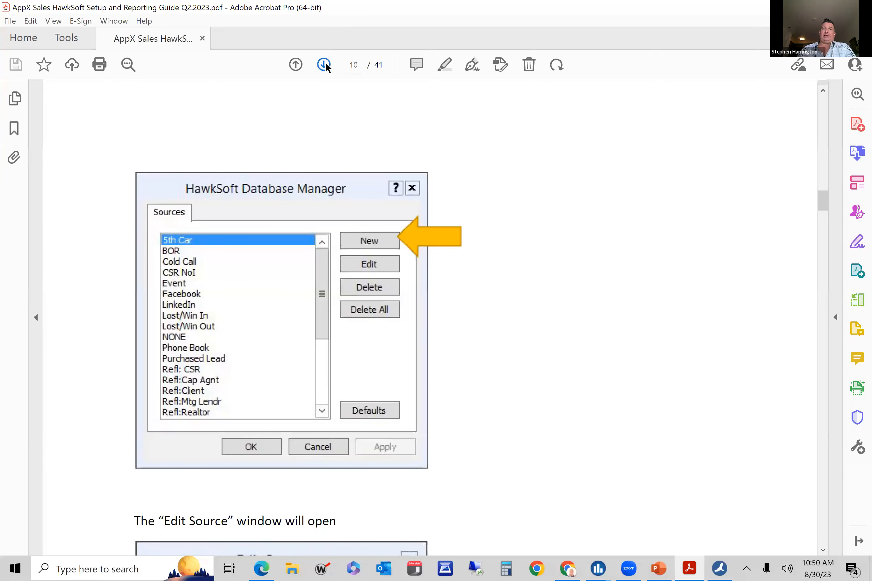
{"action": "left_click", "coordinate": [324, 65]}
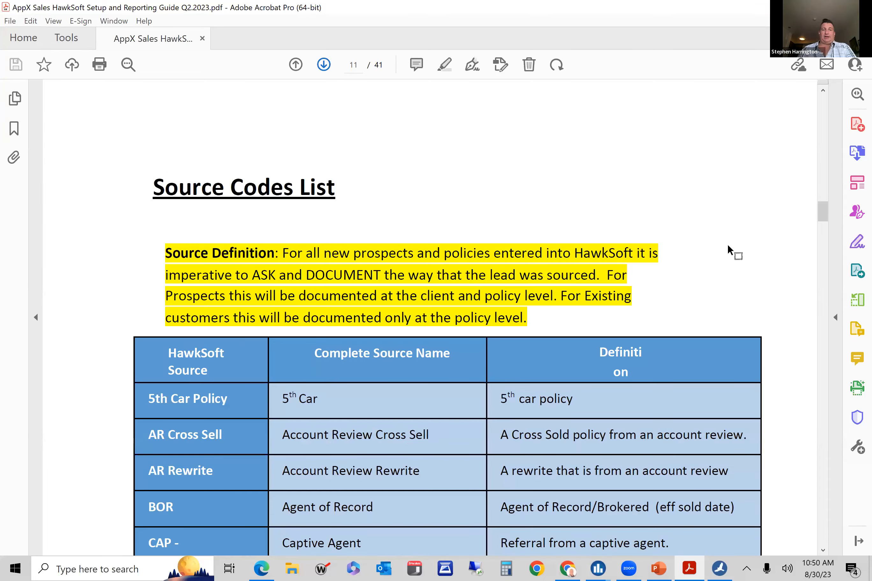
- Scroll through the Source Codes List table on pages 11–13 until page 14 appears
{"action": "scroll", "coordinate": [733, 235], "scroll_direction": "down", "scroll_amount": 2}
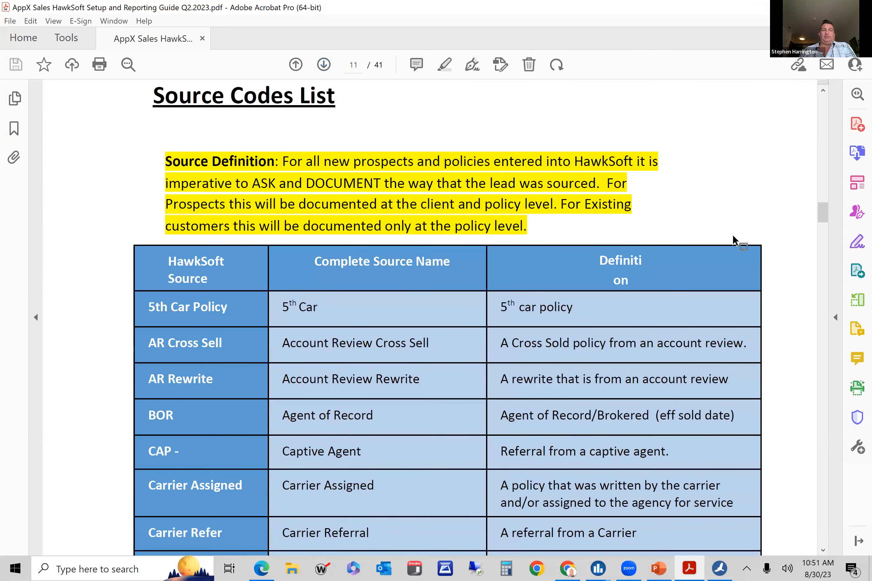
{"action": "scroll", "coordinate": [733, 235], "scroll_direction": "down", "scroll_amount": 2}
{"action": "scroll", "coordinate": [734, 240], "scroll_direction": "up", "scroll_amount": 2}
{"action": "scroll", "coordinate": [733, 240], "scroll_direction": "down", "scroll_amount": 1}
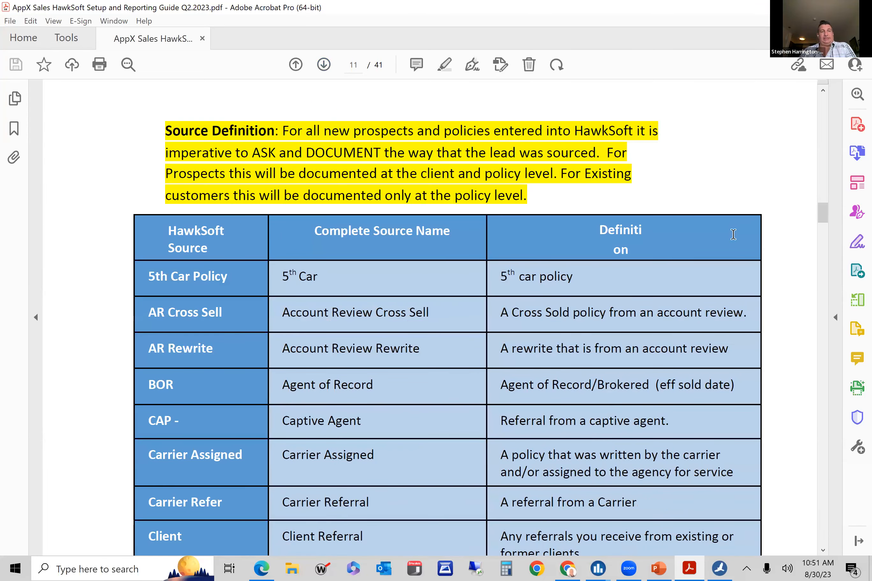
{"action": "scroll", "coordinate": [733, 235], "scroll_direction": "down", "scroll_amount": 2}
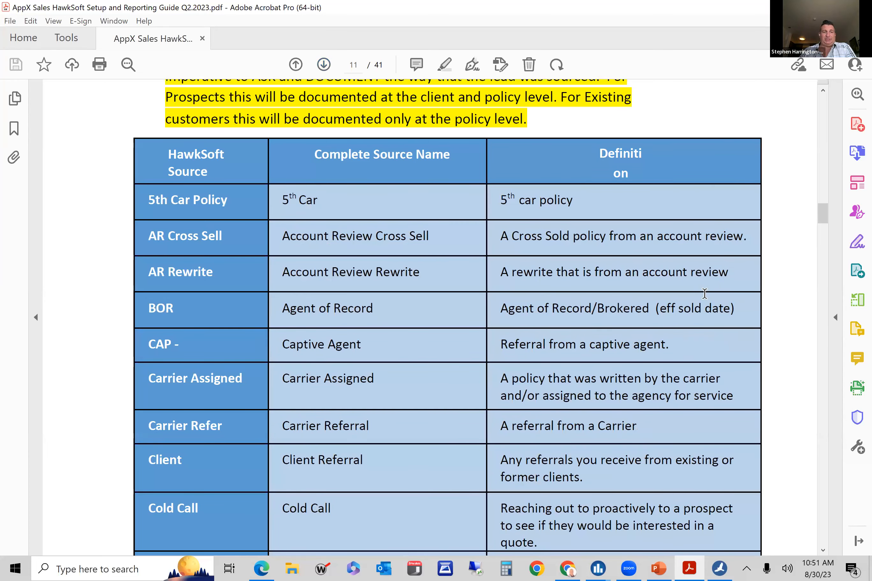
{"action": "scroll", "coordinate": [705, 294], "scroll_direction": "down", "scroll_amount": 4}
{"action": "scroll", "coordinate": [706, 289], "scroll_direction": "down", "scroll_amount": 3}
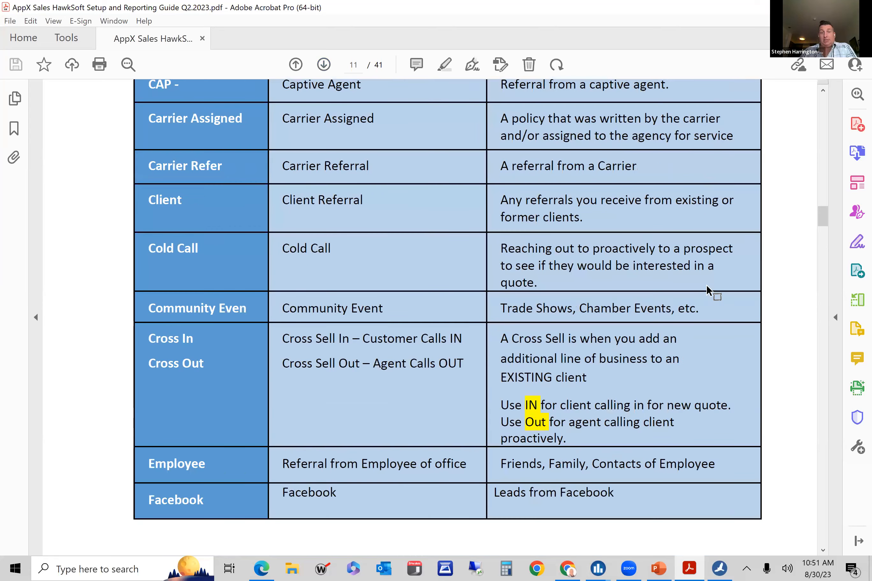
{"action": "scroll", "coordinate": [707, 285], "scroll_direction": "down", "scroll_amount": 3}
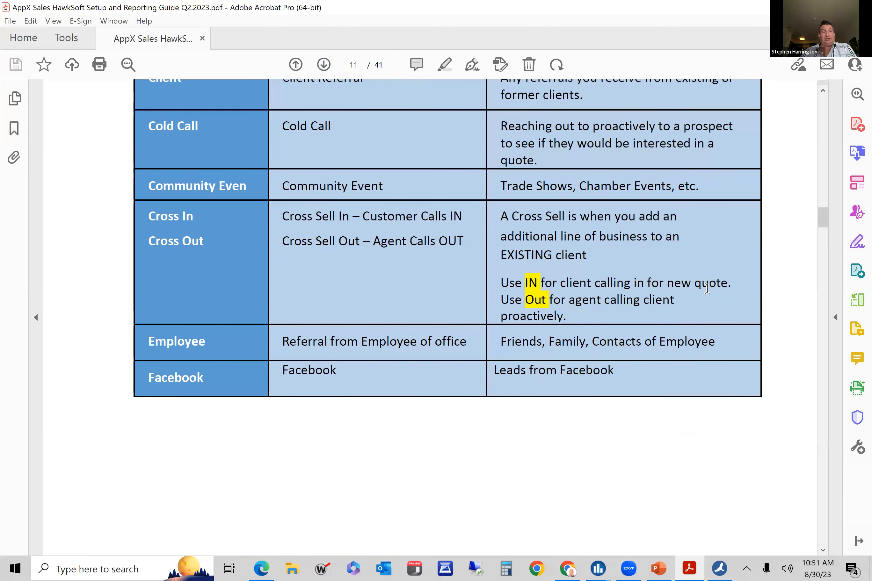
{"action": "scroll", "coordinate": [707, 289], "scroll_direction": "down", "scroll_amount": 1}
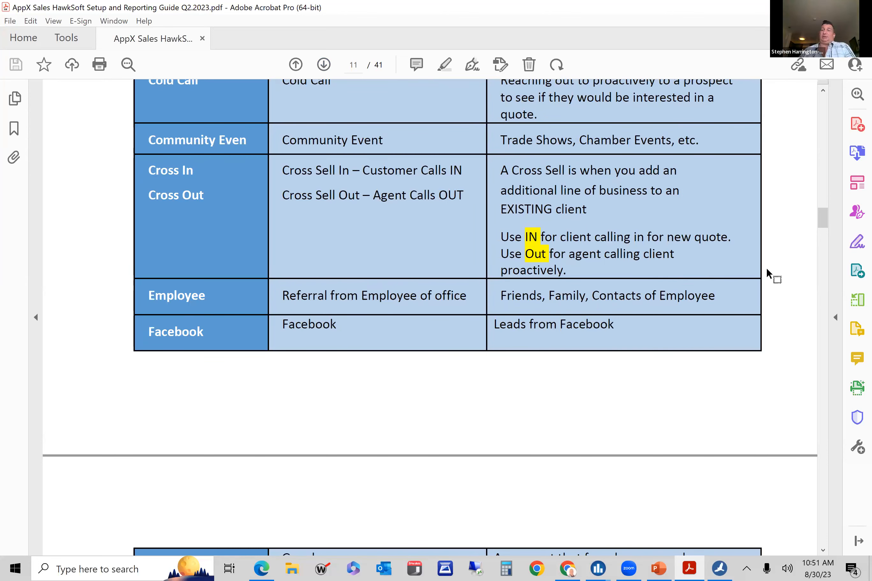
{"action": "scroll", "coordinate": [769, 266], "scroll_direction": "down", "scroll_amount": 10}
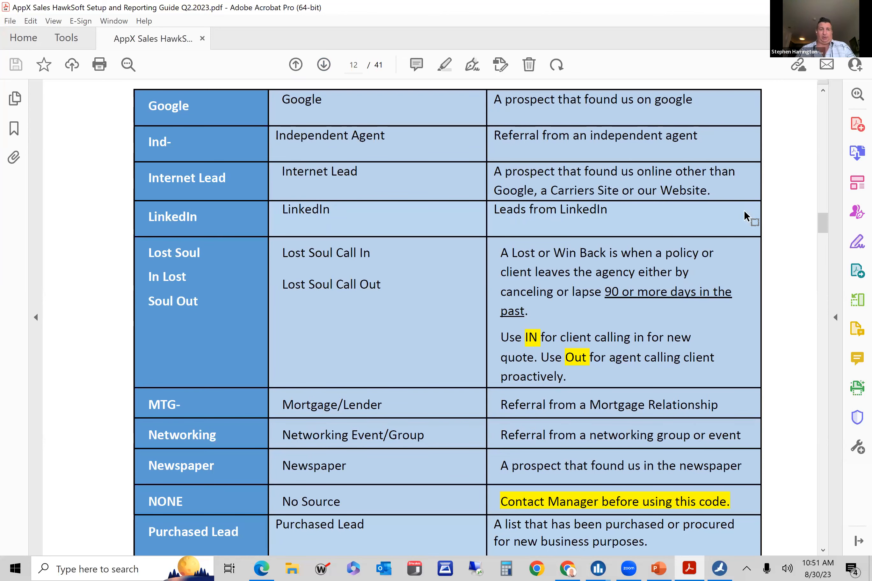
{"action": "scroll", "coordinate": [773, 260], "scroll_direction": "down", "scroll_amount": 2}
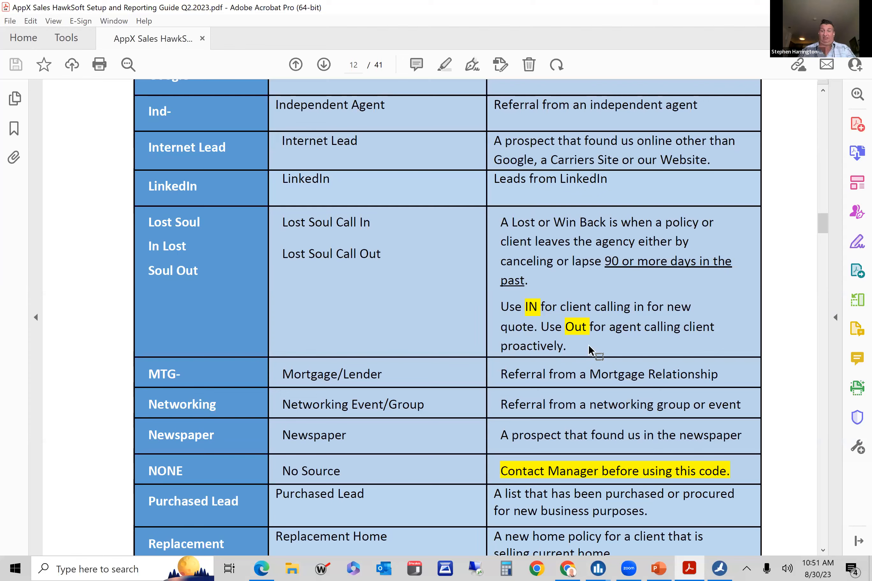
{"action": "scroll", "coordinate": [639, 337], "scroll_direction": "down", "scroll_amount": 1}
{"action": "scroll", "coordinate": [639, 336], "scroll_direction": "down", "scroll_amount": 6}
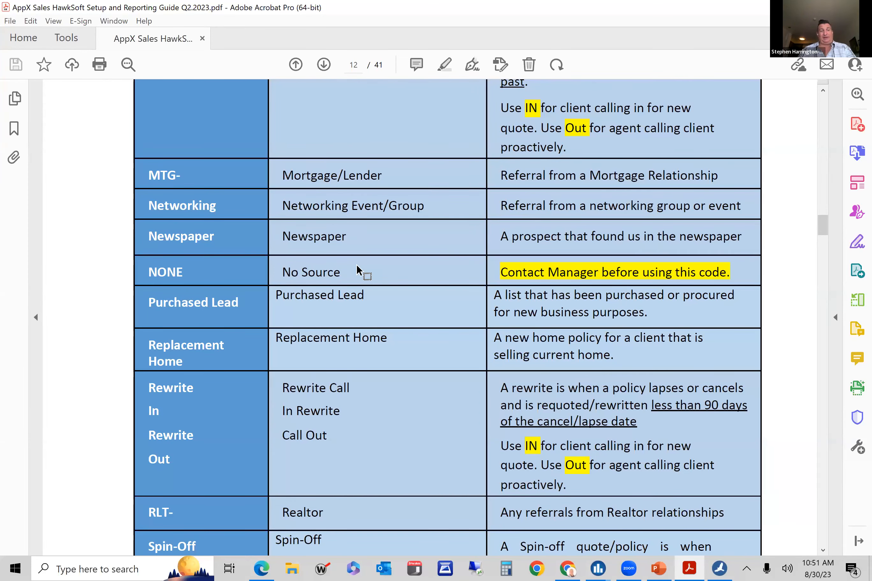
{"action": "scroll", "coordinate": [356, 264], "scroll_direction": "down", "scroll_amount": 2}
{"action": "scroll", "coordinate": [363, 264], "scroll_direction": "down", "scroll_amount": 5}
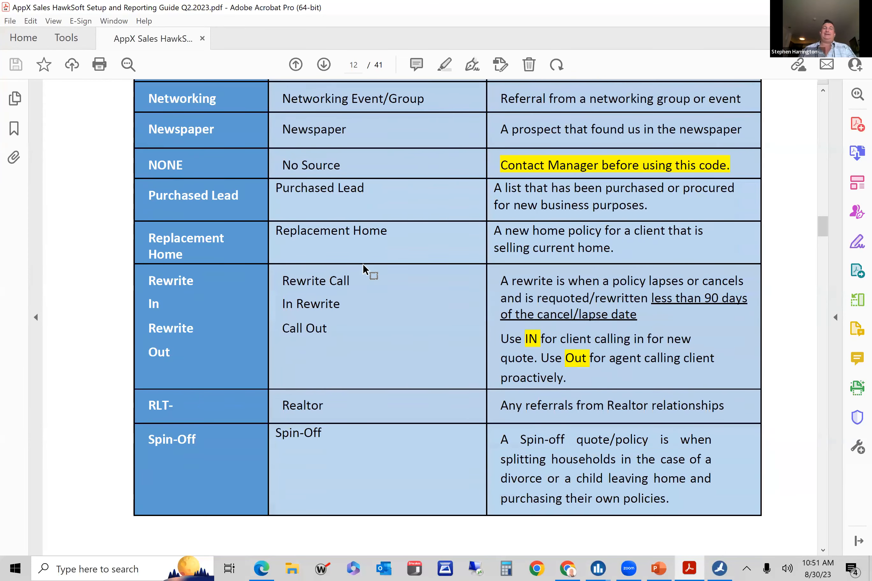
{"action": "scroll", "coordinate": [379, 261], "scroll_direction": "down", "scroll_amount": 14}
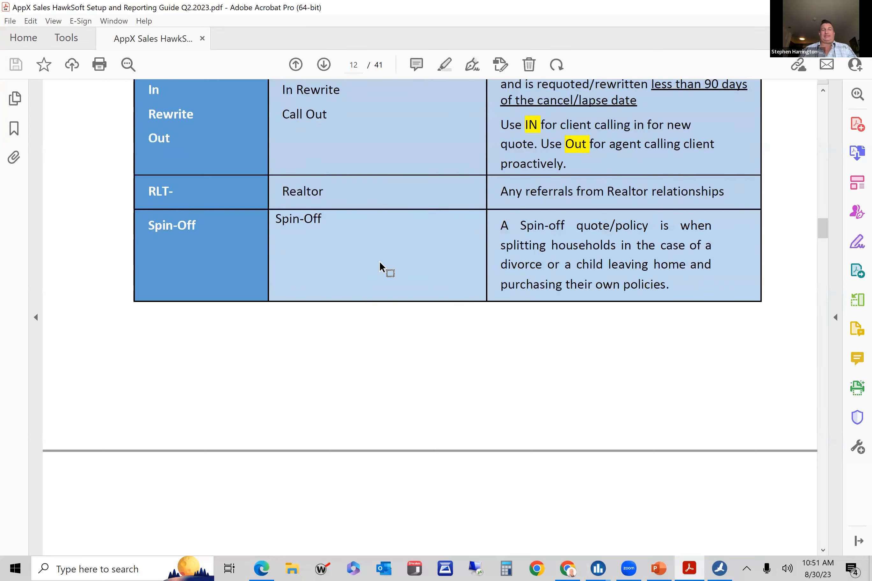
{"action": "scroll", "coordinate": [380, 262], "scroll_direction": "down", "scroll_amount": 8}
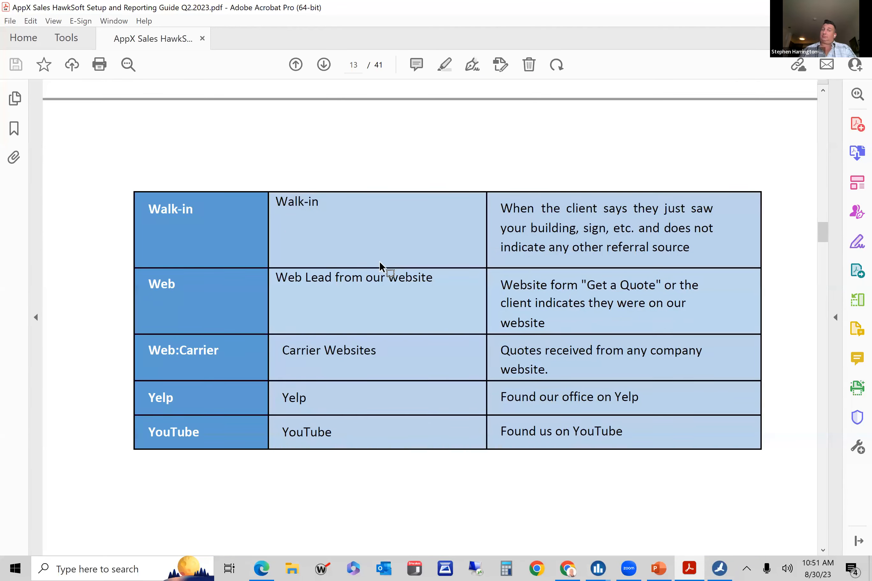
{"action": "scroll", "coordinate": [385, 264], "scroll_direction": "down", "scroll_amount": 6}
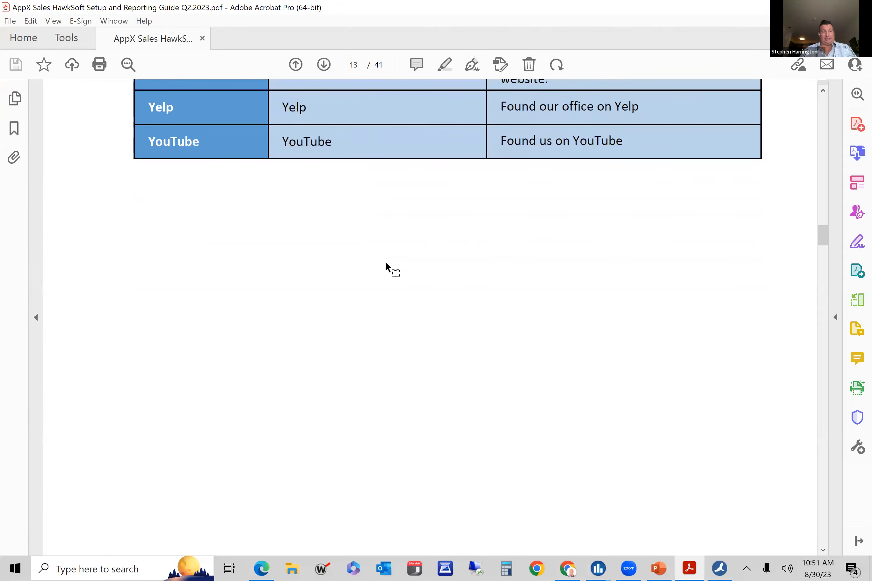
{"action": "scroll", "coordinate": [386, 265], "scroll_direction": "down", "scroll_amount": 13}
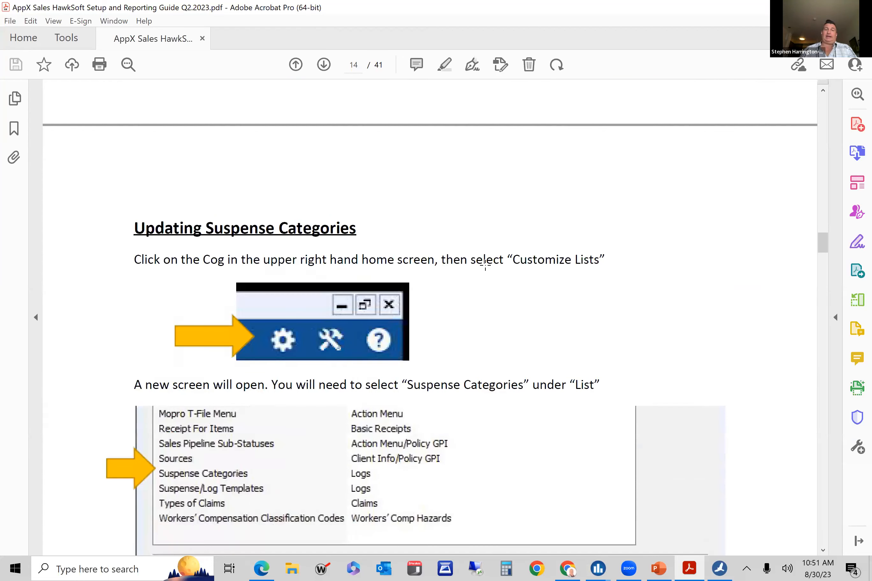
- Scroll past the suspense category Setup screenshots on pages 14–16 to the Suspense Categories List heading
{"action": "scroll", "coordinate": [485, 265], "scroll_direction": "down", "scroll_amount": 12}
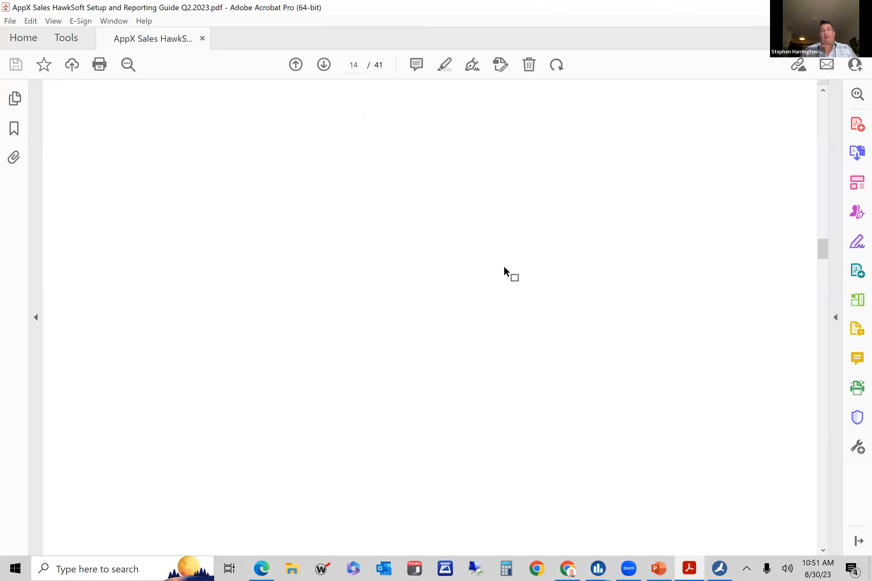
{"action": "scroll", "coordinate": [503, 266], "scroll_direction": "down", "scroll_amount": 15}
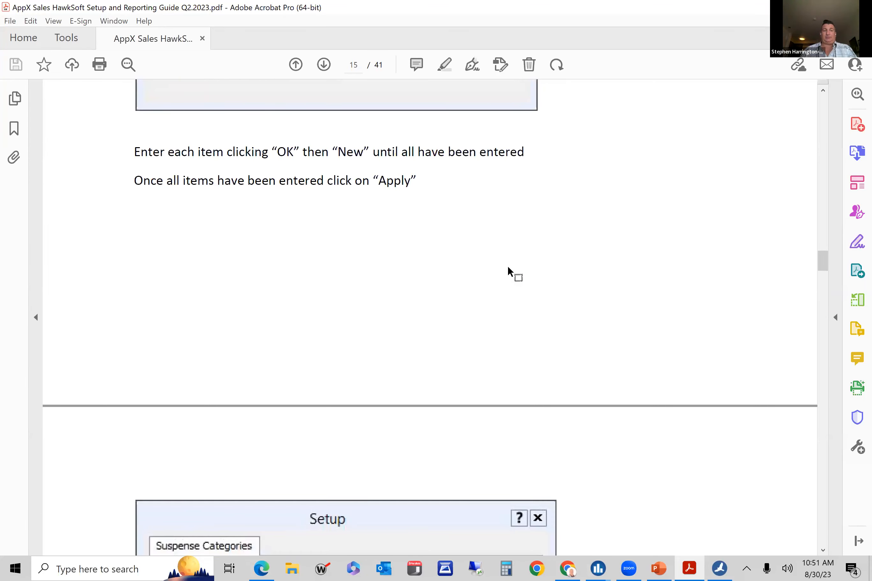
{"action": "scroll", "coordinate": [508, 273], "scroll_direction": "down", "scroll_amount": 4}
{"action": "scroll", "coordinate": [510, 275], "scroll_direction": "down", "scroll_amount": 3}
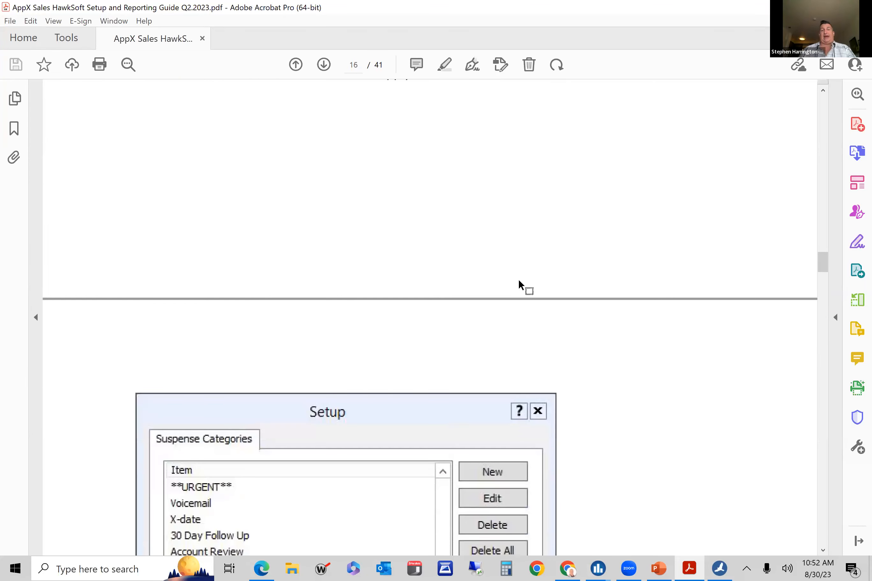
{"action": "scroll", "coordinate": [527, 276], "scroll_direction": "down", "scroll_amount": 5}
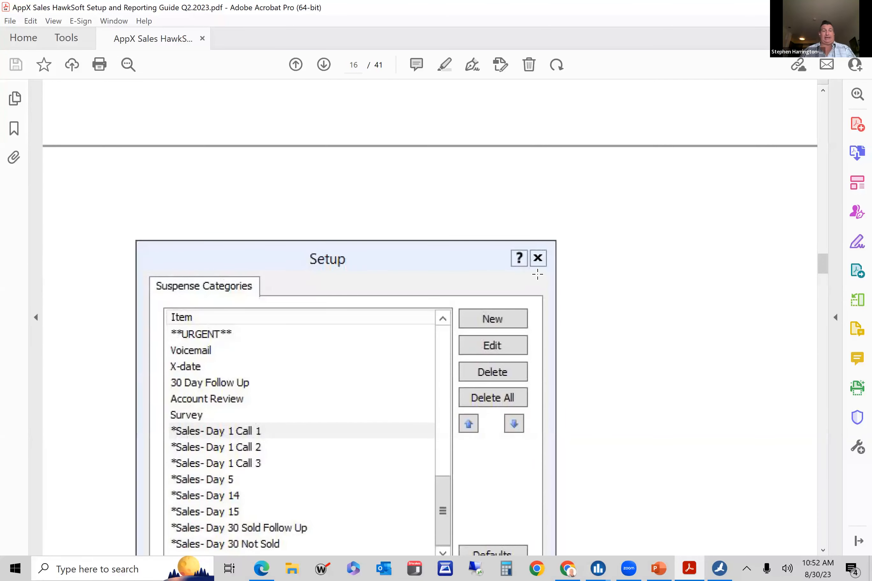
{"action": "scroll", "coordinate": [540, 275], "scroll_direction": "down", "scroll_amount": 4}
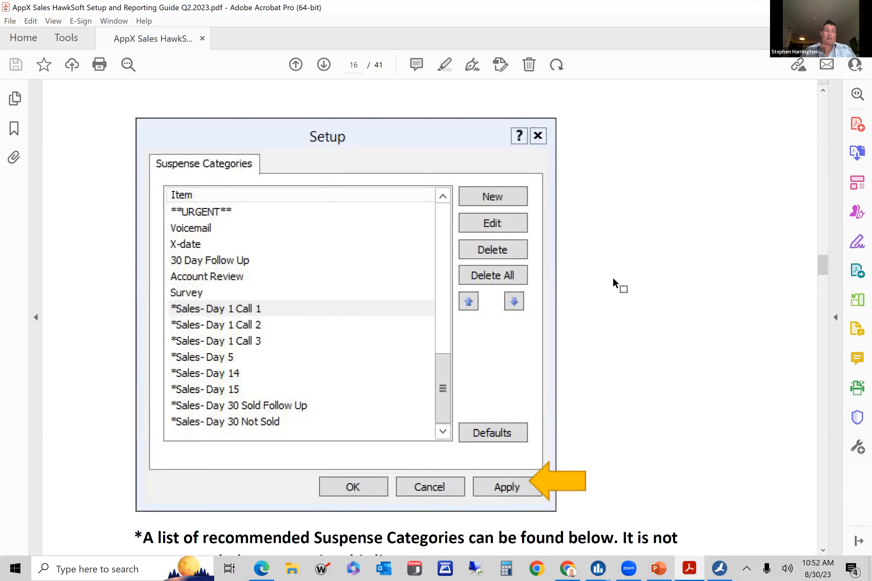
{"action": "scroll", "coordinate": [634, 289], "scroll_direction": "down", "scroll_amount": 7}
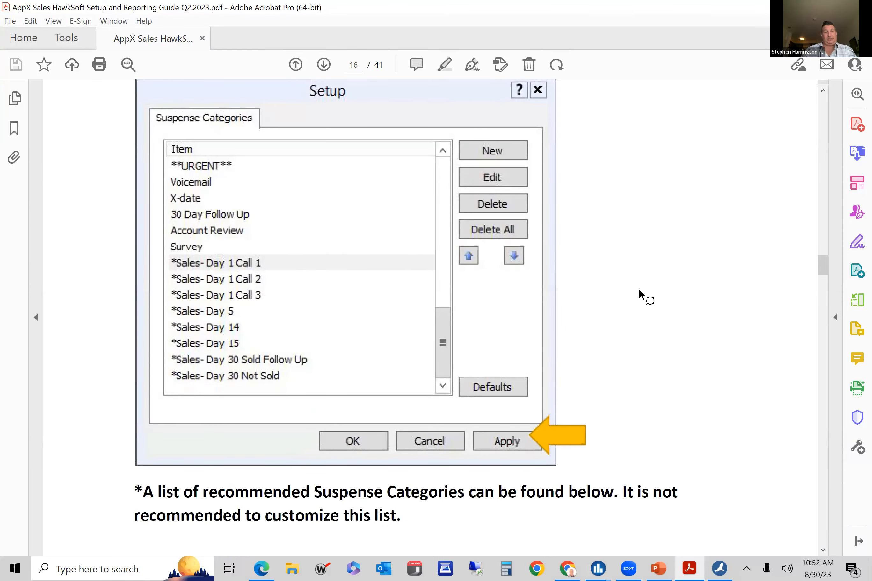
{"action": "scroll", "coordinate": [647, 296], "scroll_direction": "down", "scroll_amount": 12}
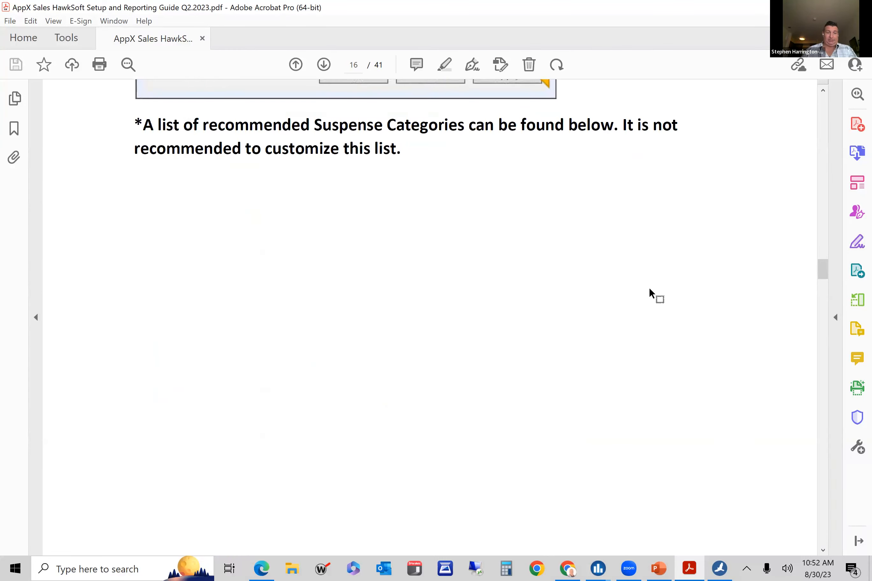
{"action": "scroll", "coordinate": [655, 285], "scroll_direction": "down", "scroll_amount": 17}
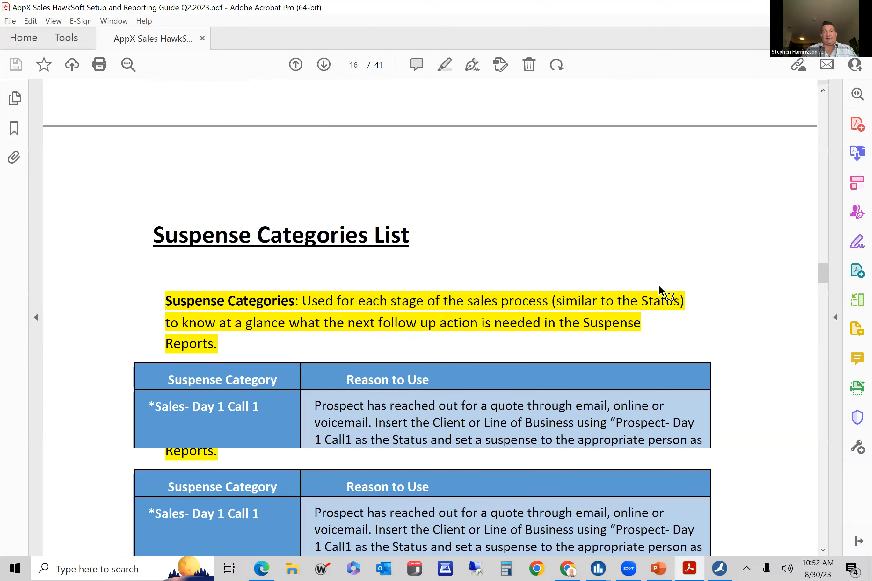
- Scroll through the suspense category table on pages 17–18 to its final *Sales- Day 30 Issued entry
{"action": "scroll", "coordinate": [665, 286], "scroll_direction": "up", "scroll_amount": 3}
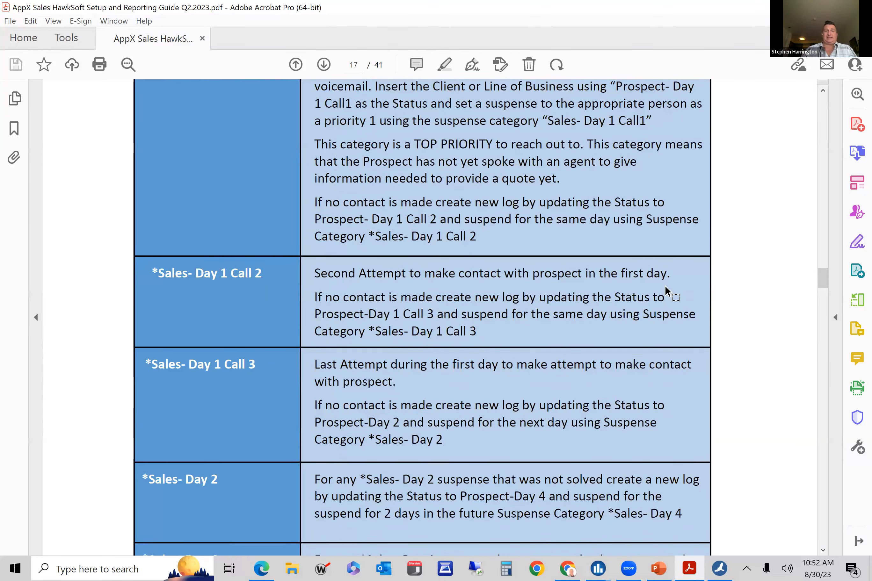
{"action": "scroll", "coordinate": [664, 287], "scroll_direction": "up", "scroll_amount": 2}
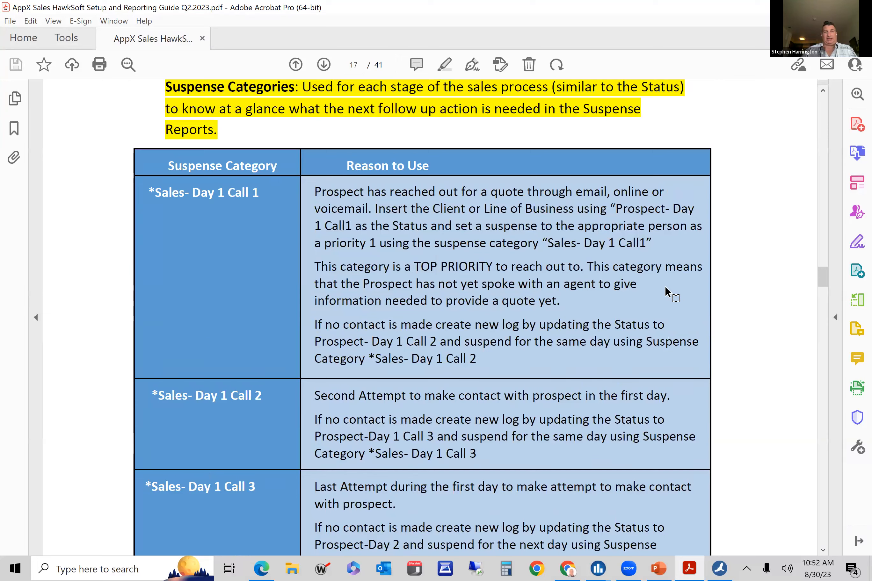
{"action": "scroll", "coordinate": [669, 288], "scroll_direction": "down", "scroll_amount": 2}
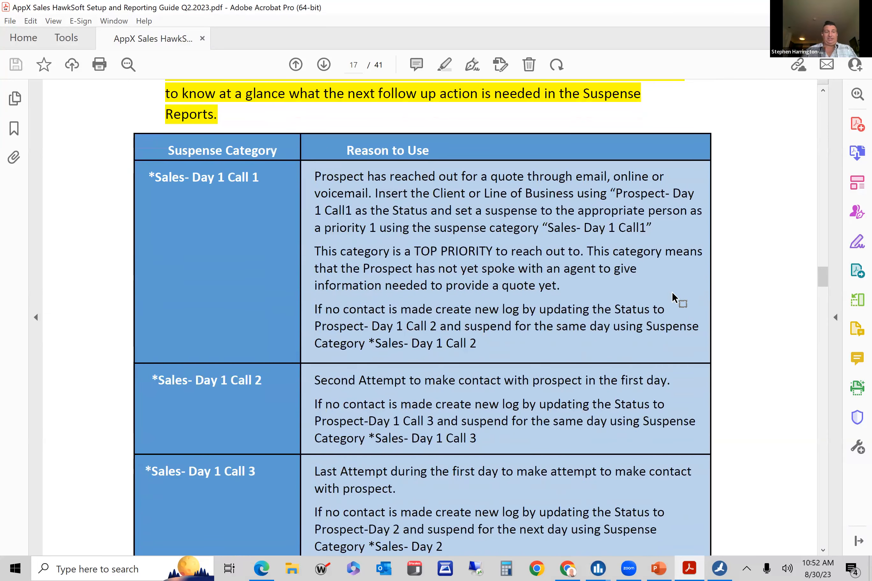
{"action": "scroll", "coordinate": [673, 297], "scroll_direction": "down", "scroll_amount": 3}
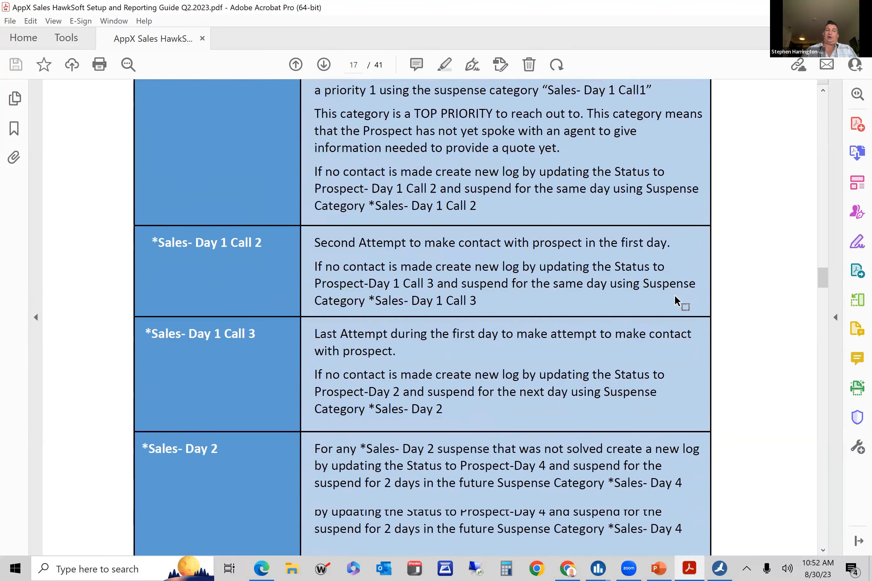
{"action": "scroll", "coordinate": [677, 295], "scroll_direction": "down", "scroll_amount": 6}
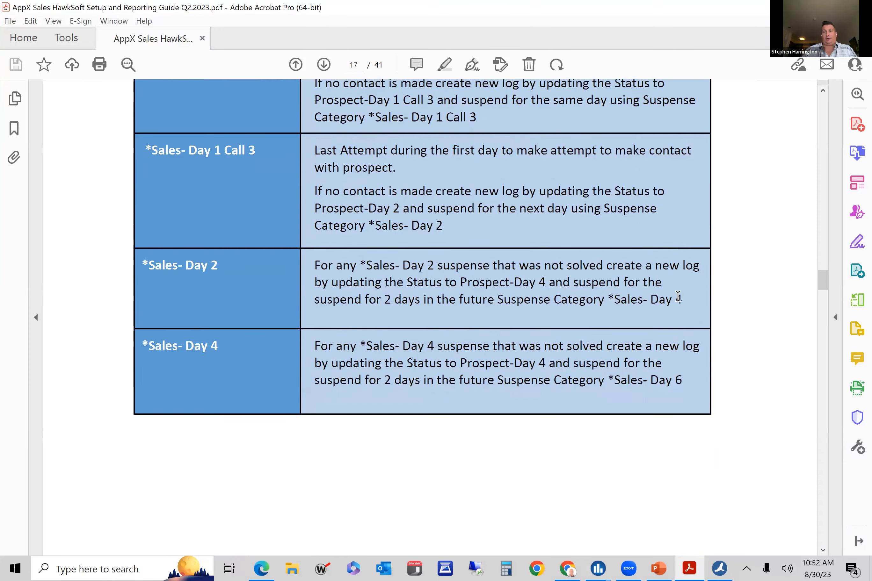
{"action": "scroll", "coordinate": [677, 295], "scroll_direction": "down", "scroll_amount": 10}
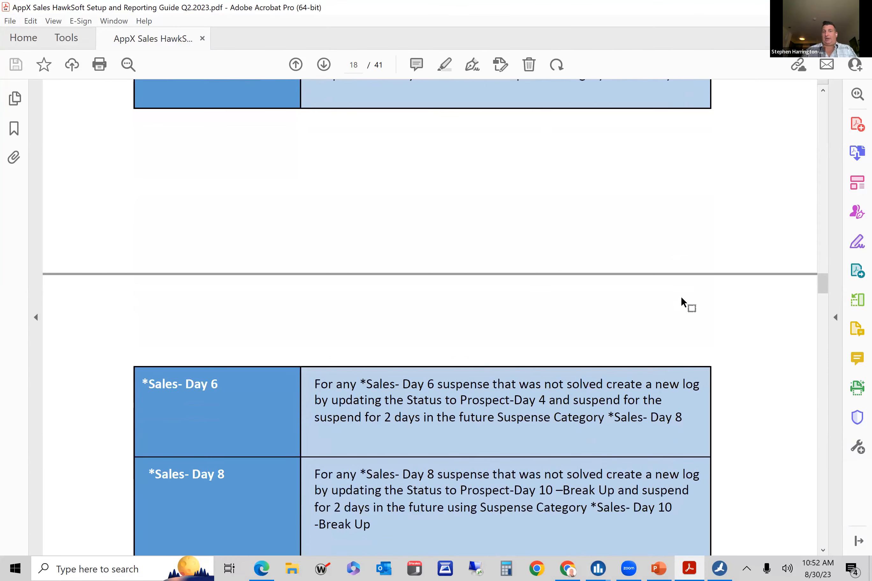
{"action": "scroll", "coordinate": [681, 297], "scroll_direction": "down", "scroll_amount": 3}
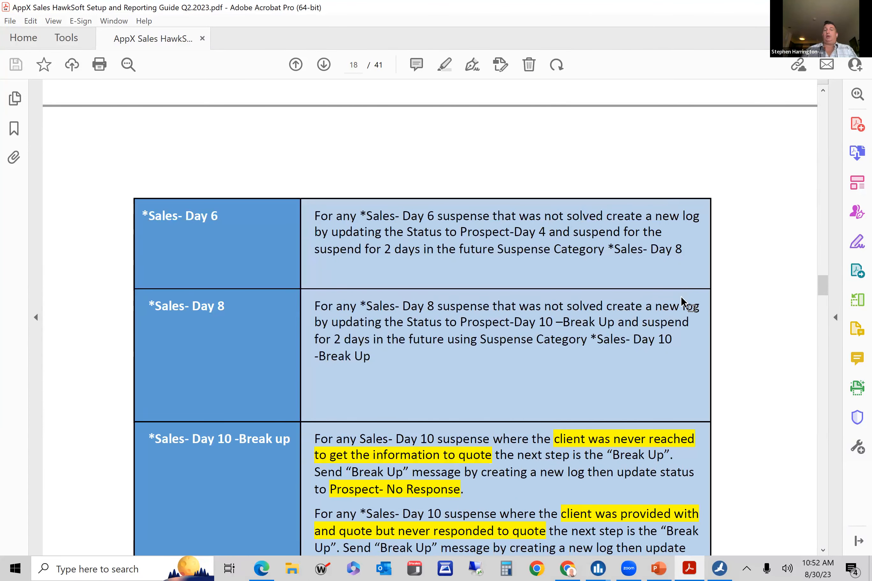
{"action": "scroll", "coordinate": [681, 297], "scroll_direction": "down", "scroll_amount": 5}
{"action": "scroll", "coordinate": [682, 299], "scroll_direction": "down", "scroll_amount": 2}
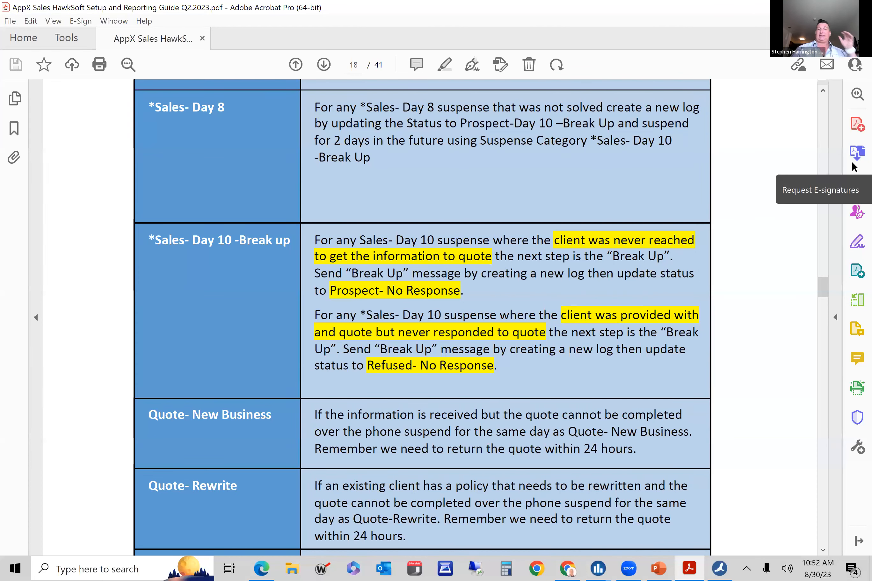
{"action": "scroll", "coordinate": [750, 249], "scroll_direction": "up", "scroll_amount": 5}
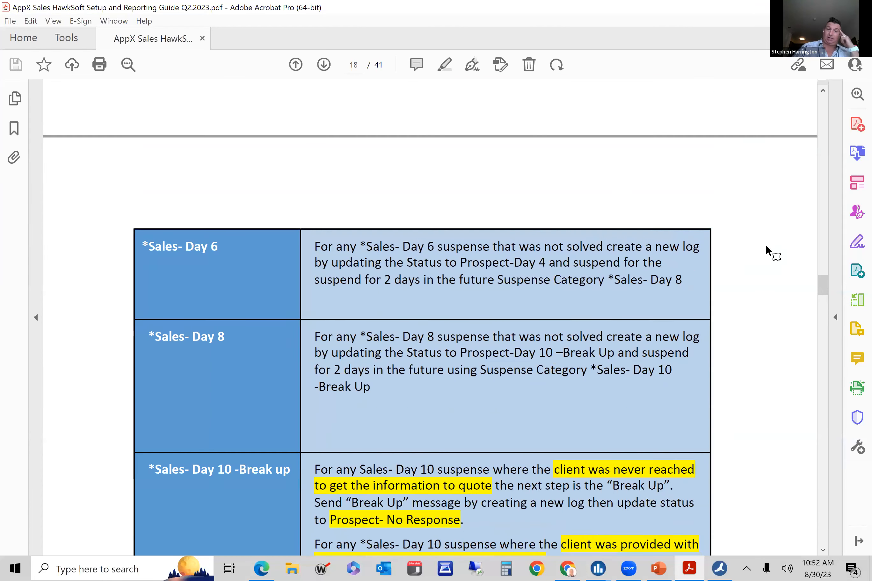
{"action": "scroll", "coordinate": [766, 246], "scroll_direction": "up", "scroll_amount": 10}
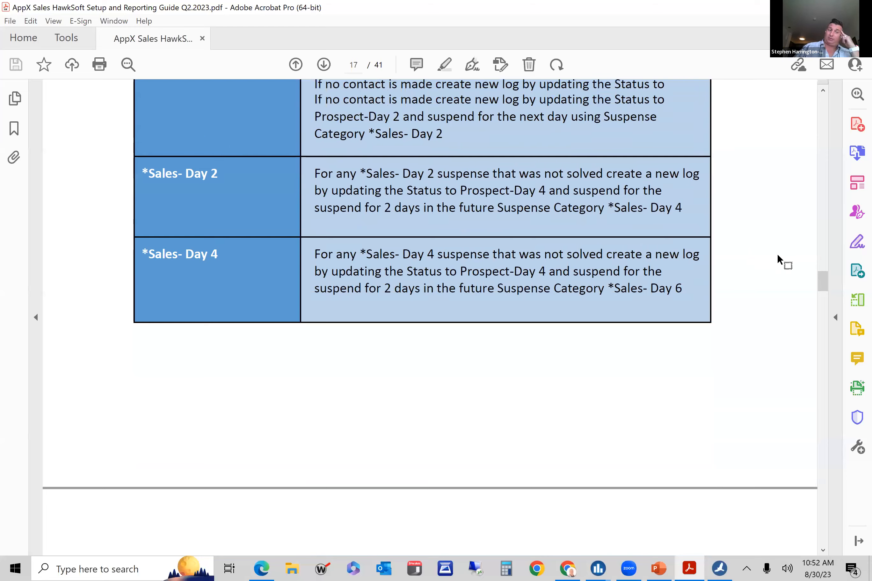
{"action": "scroll", "coordinate": [777, 259], "scroll_direction": "up", "scroll_amount": 5}
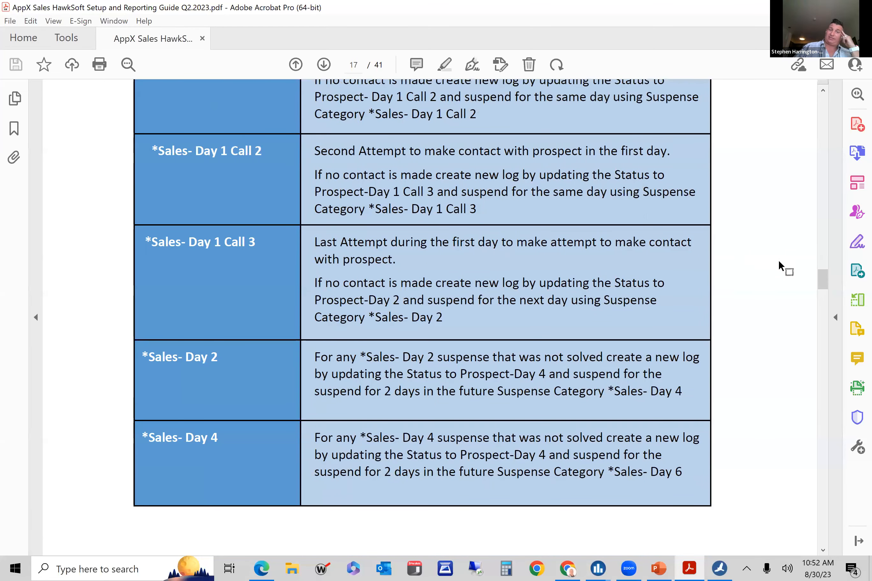
{"action": "scroll", "coordinate": [778, 264], "scroll_direction": "up", "scroll_amount": 5}
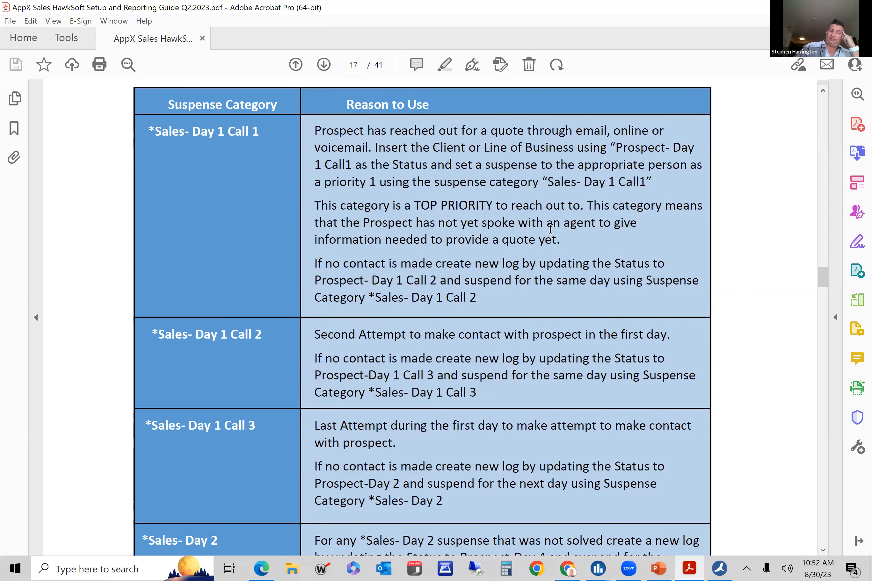
{"action": "scroll", "coordinate": [550, 229], "scroll_direction": "down", "scroll_amount": 3}
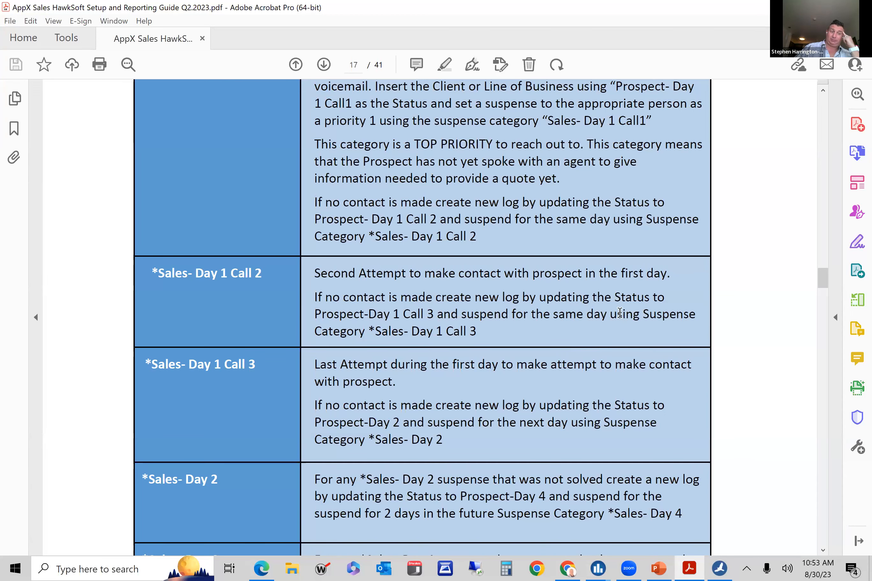
{"action": "scroll", "coordinate": [621, 315], "scroll_direction": "down", "scroll_amount": 1}
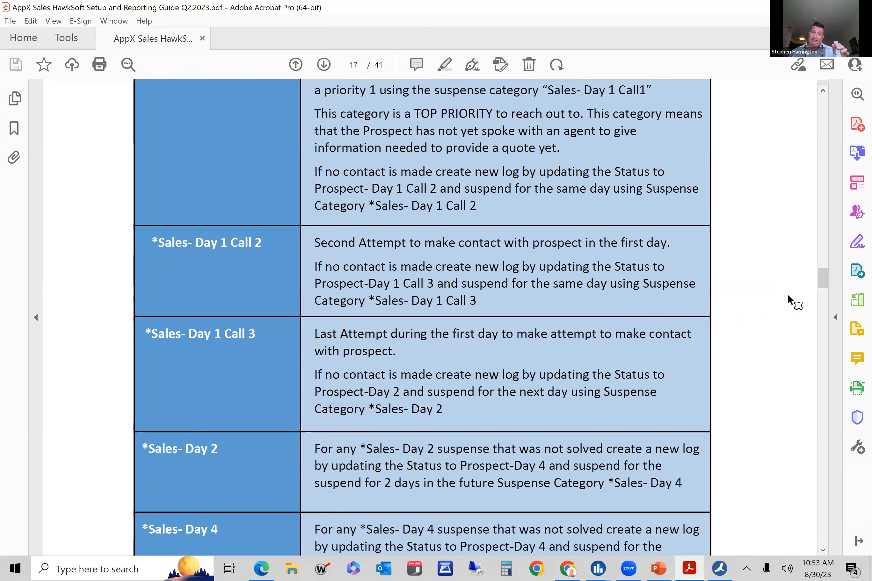
{"action": "scroll", "coordinate": [692, 271], "scroll_direction": "down", "scroll_amount": 1}
{"action": "scroll", "coordinate": [691, 267], "scroll_direction": "down", "scroll_amount": 10}
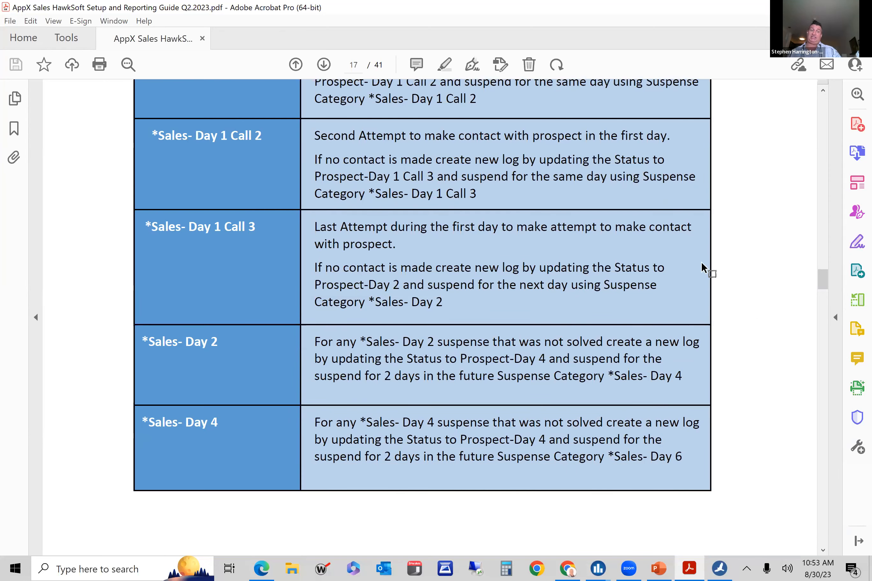
{"action": "scroll", "coordinate": [677, 277], "scroll_direction": "down", "scroll_amount": 2}
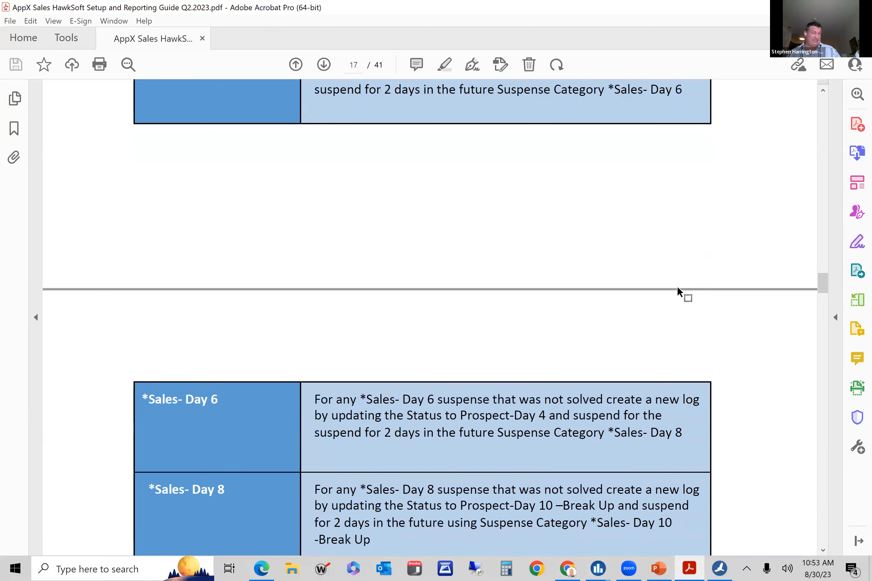
{"action": "scroll", "coordinate": [677, 288], "scroll_direction": "up", "scroll_amount": 1}
{"action": "scroll", "coordinate": [727, 282], "scroll_direction": "down", "scroll_amount": 6}
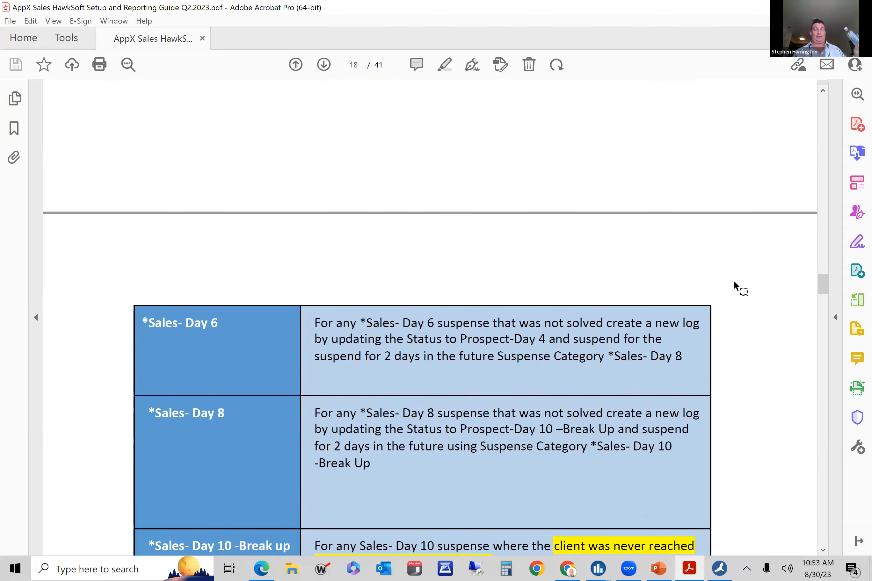
{"action": "scroll", "coordinate": [737, 289], "scroll_direction": "down", "scroll_amount": 6}
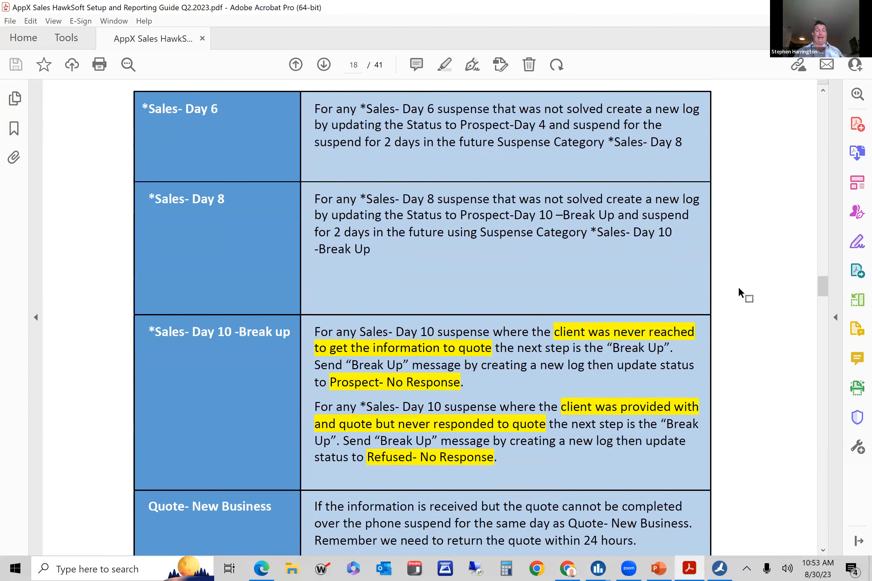
{"action": "scroll", "coordinate": [722, 267], "scroll_direction": "down", "scroll_amount": 1}
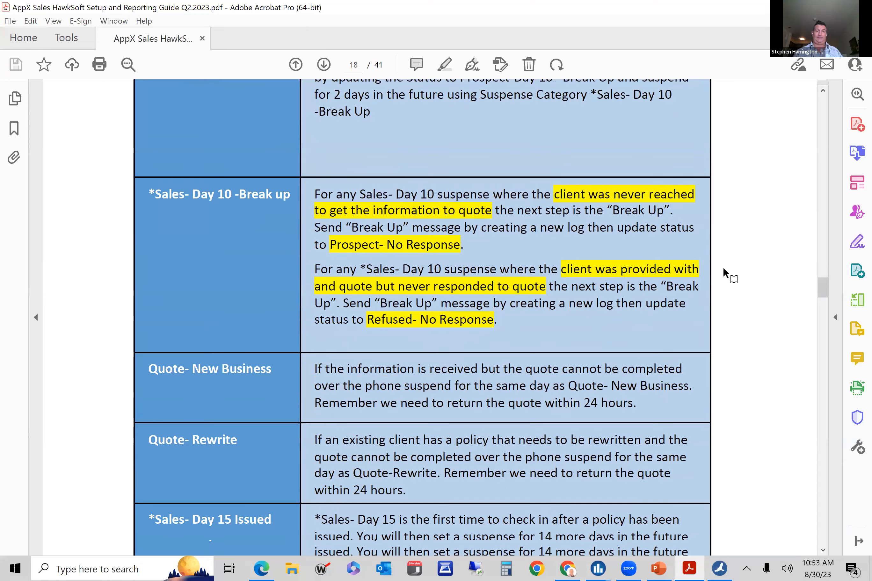
{"action": "scroll", "coordinate": [729, 273], "scroll_direction": "down", "scroll_amount": 1}
{"action": "scroll", "coordinate": [737, 285], "scroll_direction": "down", "scroll_amount": 1}
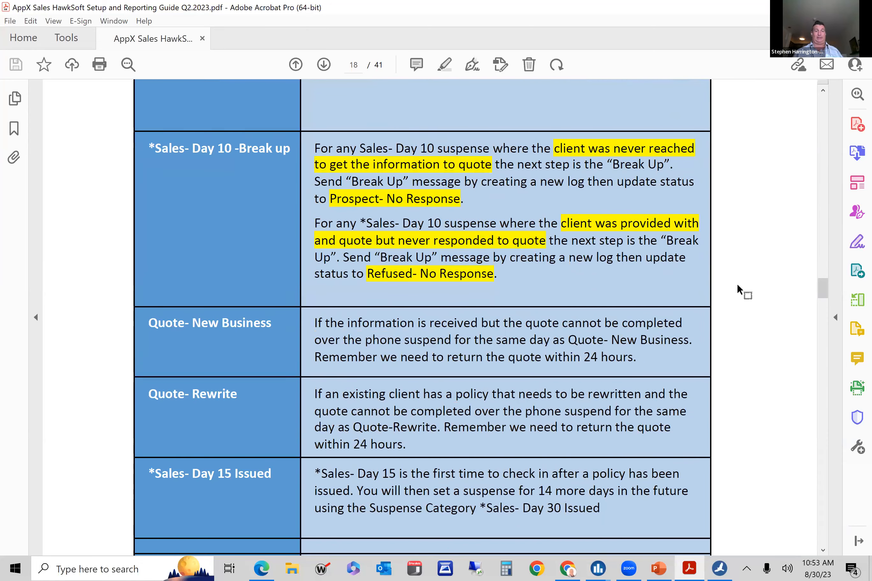
{"action": "scroll", "coordinate": [741, 299], "scroll_direction": "down", "scroll_amount": 2}
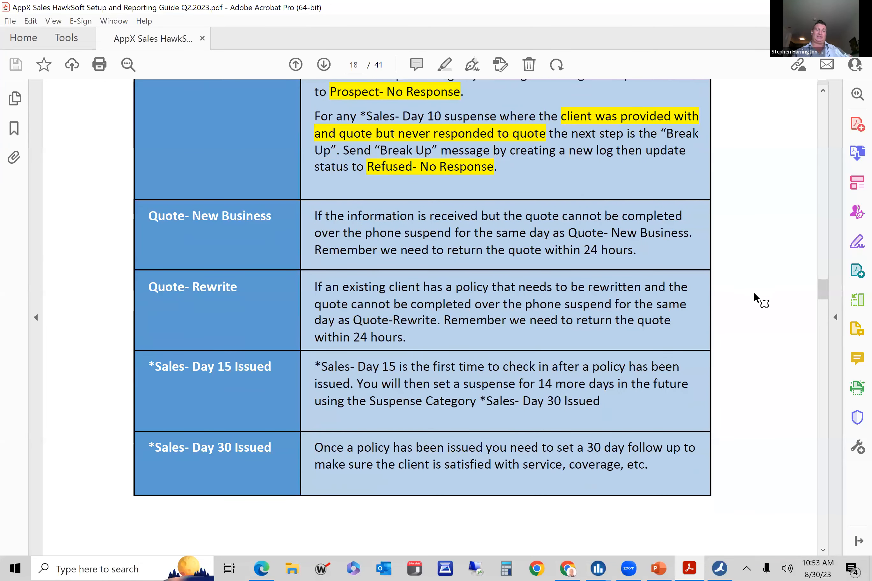
{"action": "scroll", "coordinate": [753, 292], "scroll_direction": "down", "scroll_amount": 1}
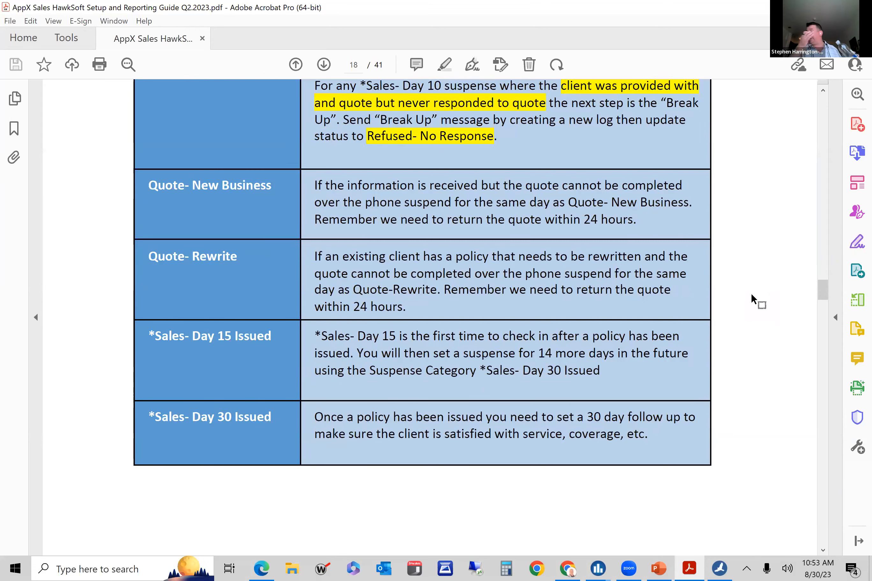
{"action": "scroll", "coordinate": [750, 311], "scroll_direction": "down", "scroll_amount": 1}
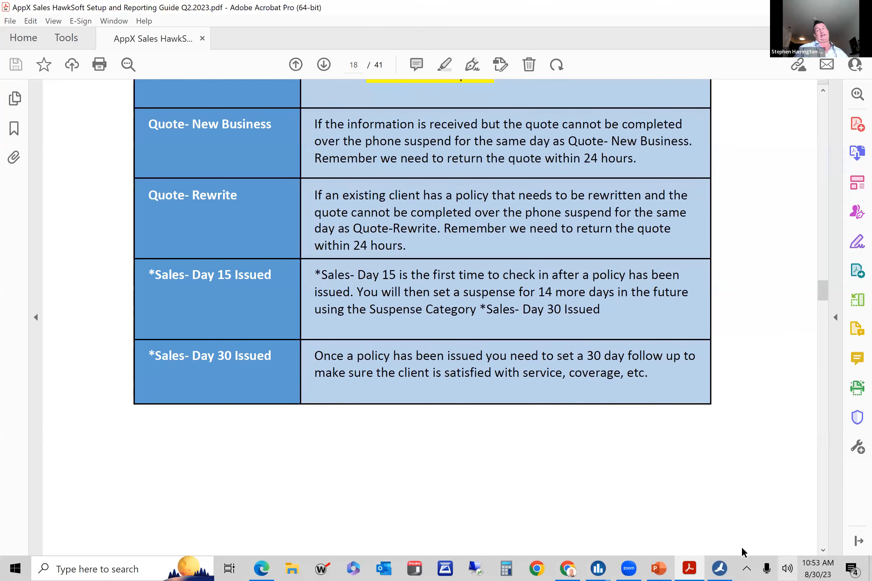
{"action": "scroll", "coordinate": [724, 430], "scroll_direction": "down", "scroll_amount": 2}
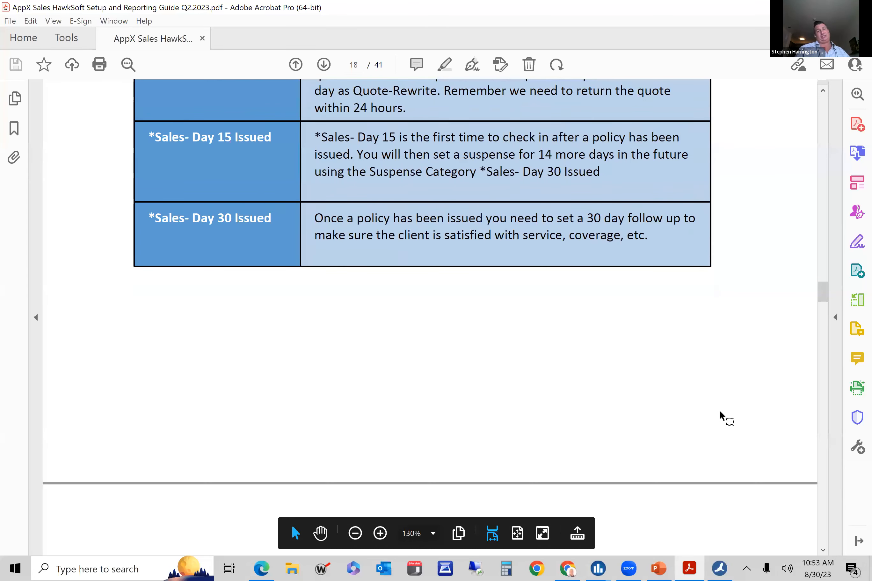
{"action": "scroll", "coordinate": [718, 409], "scroll_direction": "down", "scroll_amount": 4}
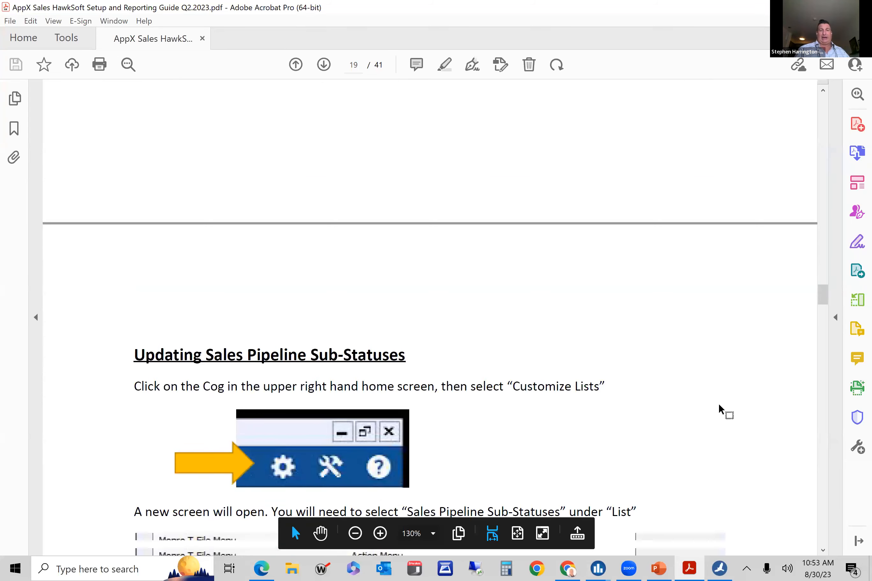
- Scroll the guide to the page 27 Sales and Retention Report pie chart, then return to HawkSoft
{"action": "scroll", "coordinate": [718, 403], "scroll_direction": "down", "scroll_amount": 3}
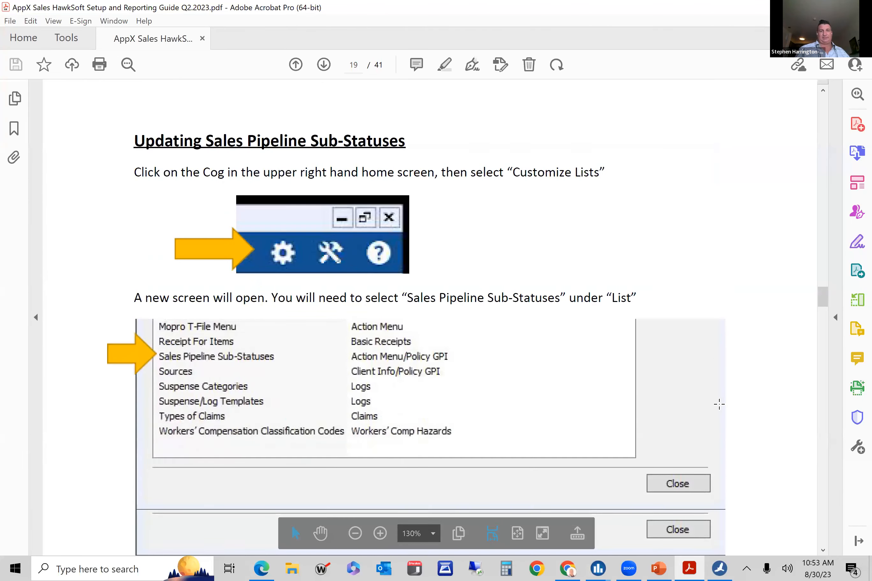
{"action": "scroll", "coordinate": [719, 404], "scroll_direction": "down", "scroll_amount": 2}
{"action": "left_click_drag", "start_coordinate": [828, 342], "coordinate": [826, 385]}
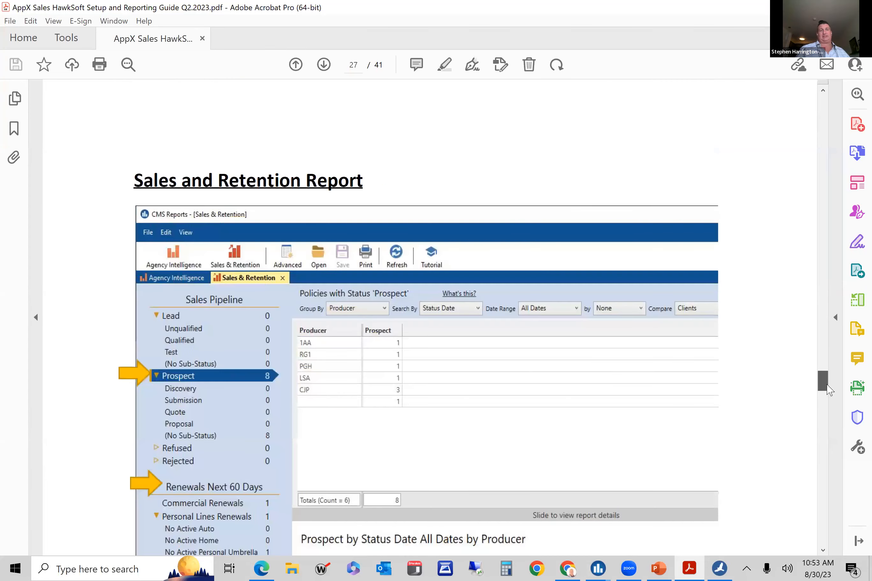
{"action": "scroll", "coordinate": [717, 375], "scroll_direction": "down", "scroll_amount": 3}
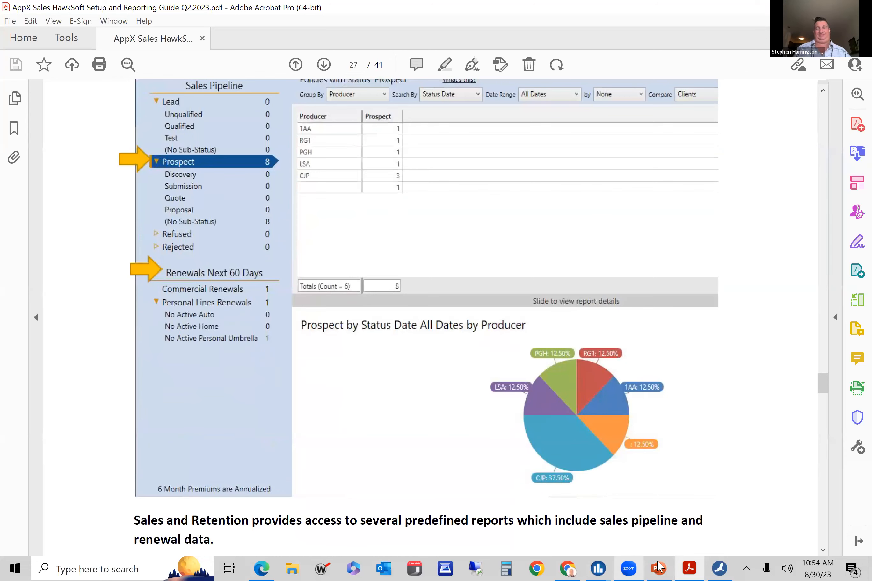
{"action": "key", "text": "alt+Tab"}
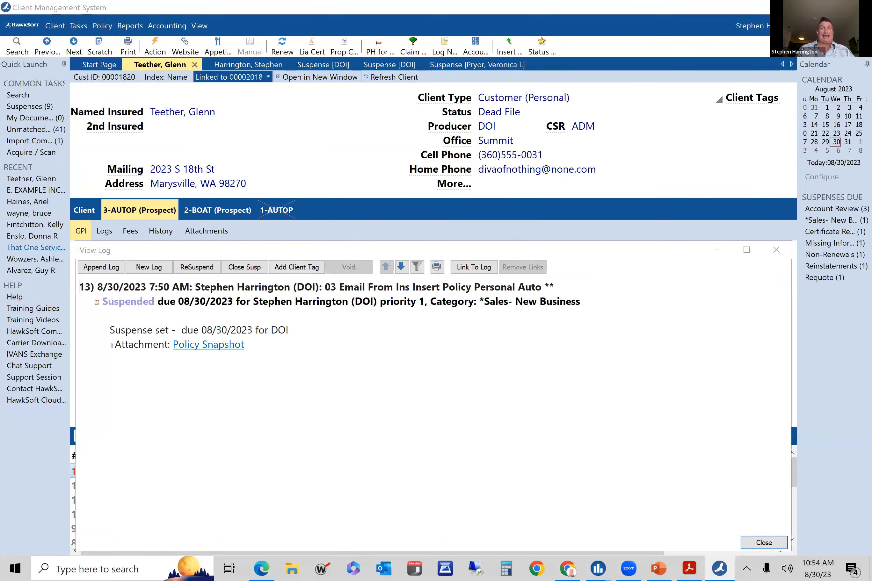
- Close the log entry, then view and close Computer Specific Settings without changes
{"action": "left_click", "coordinate": [782, 255]}
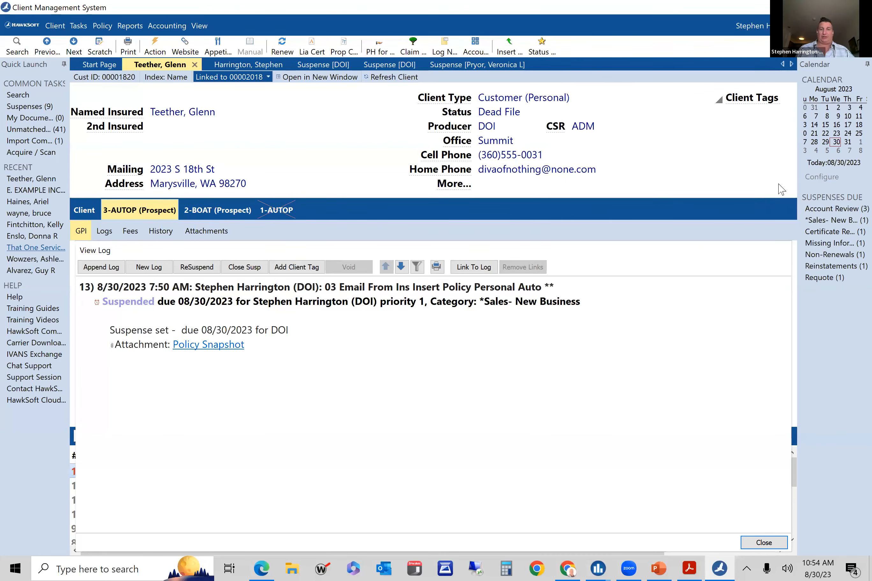
{"action": "left_click", "coordinate": [819, 26]}
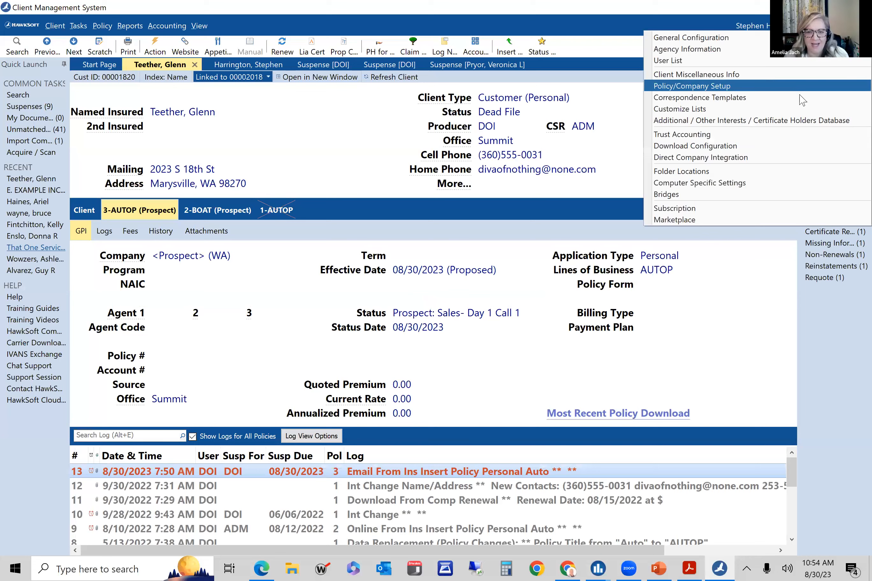
{"action": "left_click", "coordinate": [805, 184]}
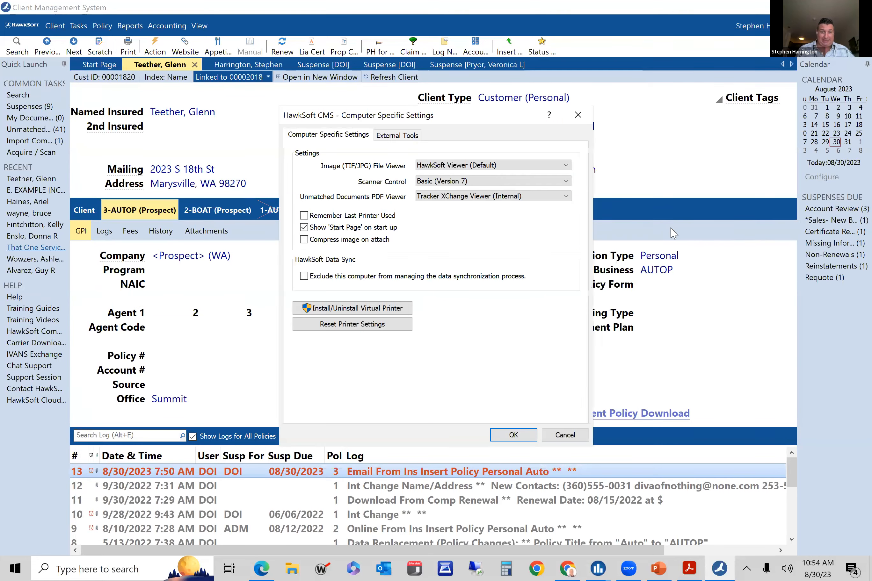
{"action": "left_click", "coordinate": [578, 114]}
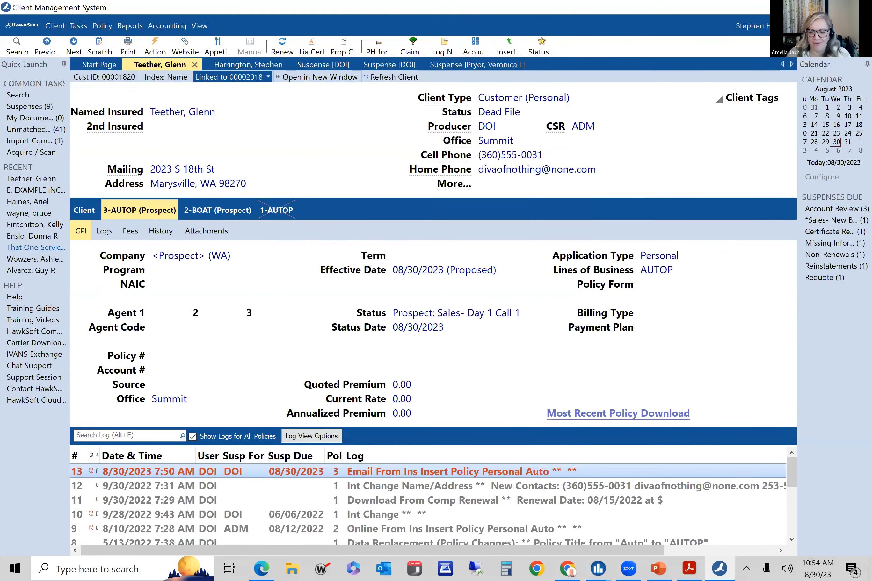
{"action": "left_click", "coordinate": [829, 25]}
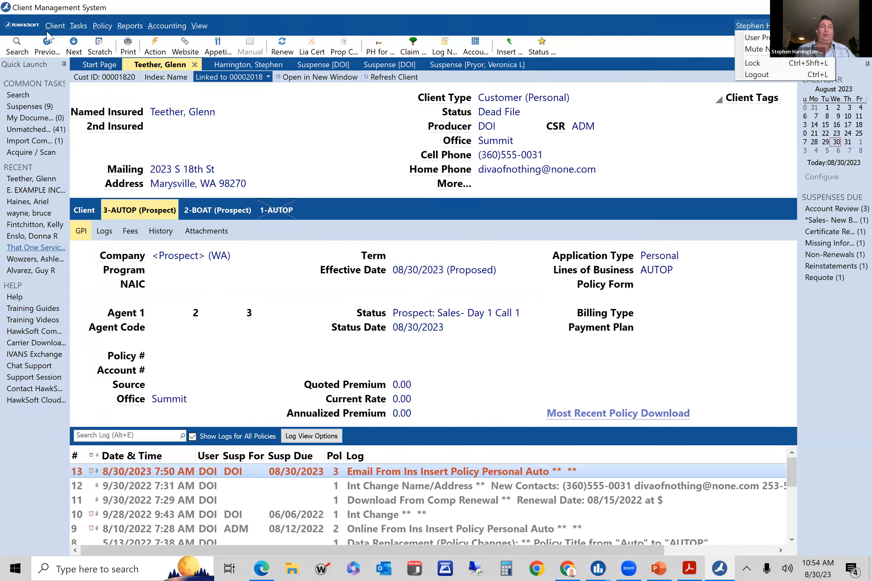
{"action": "left_click", "coordinate": [200, 30]}
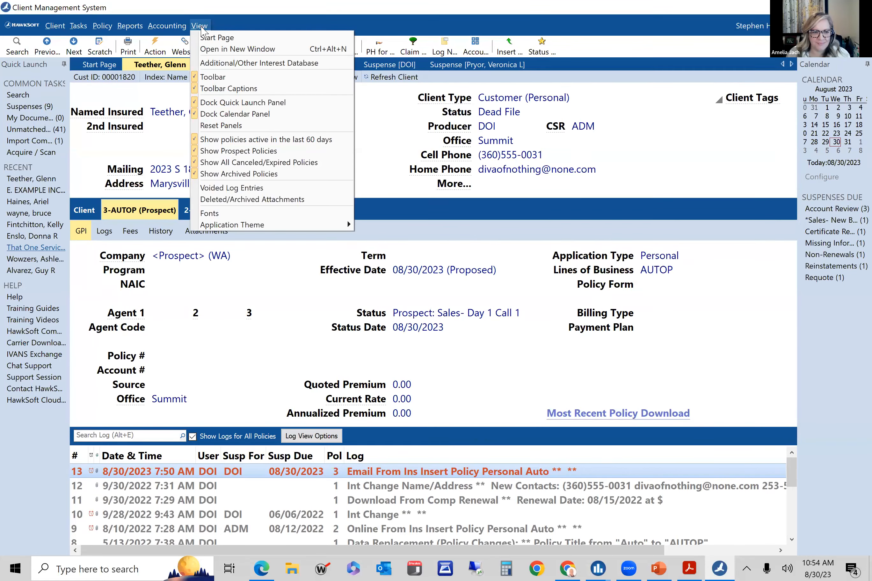
{"action": "left_click", "coordinate": [242, 217]}
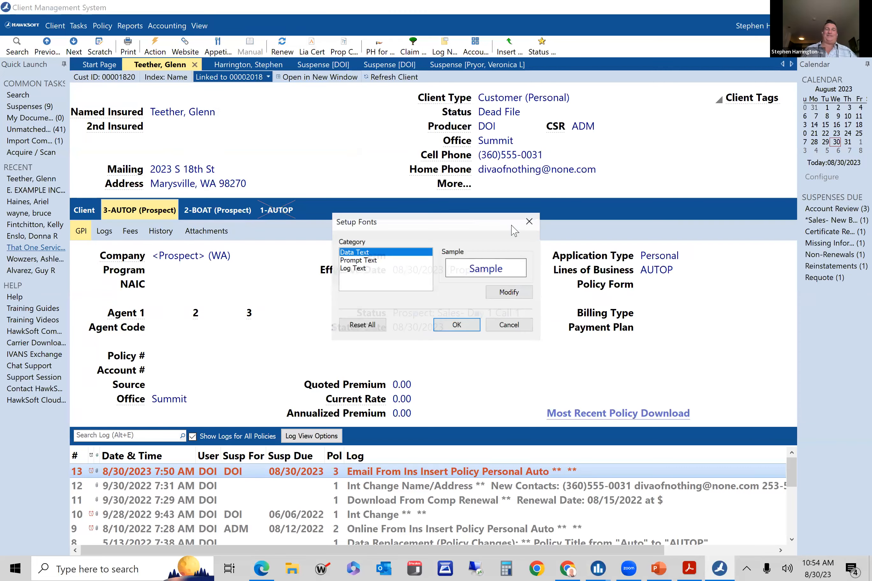
{"action": "left_click", "coordinate": [366, 260]}
{"action": "left_click", "coordinate": [361, 268]}
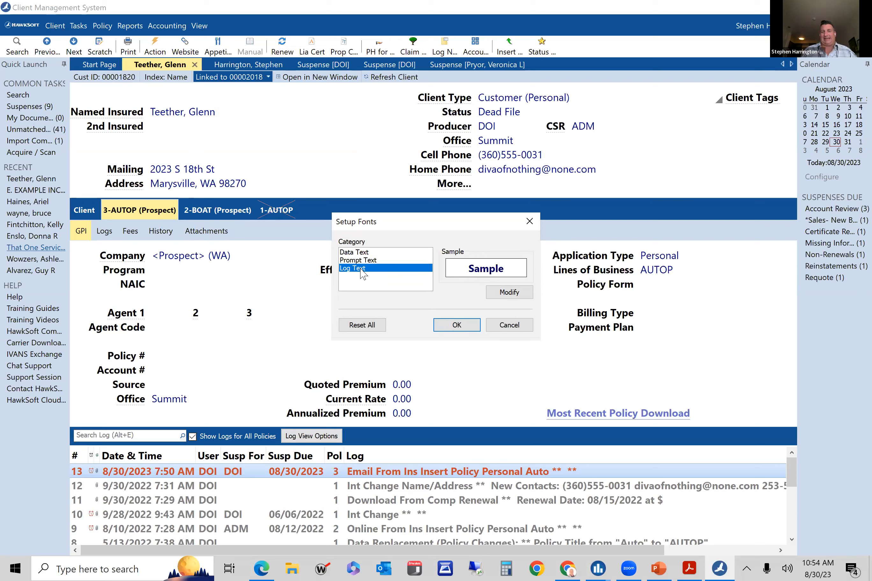
{"action": "left_click", "coordinate": [354, 252]}
{"action": "left_click", "coordinate": [352, 260]}
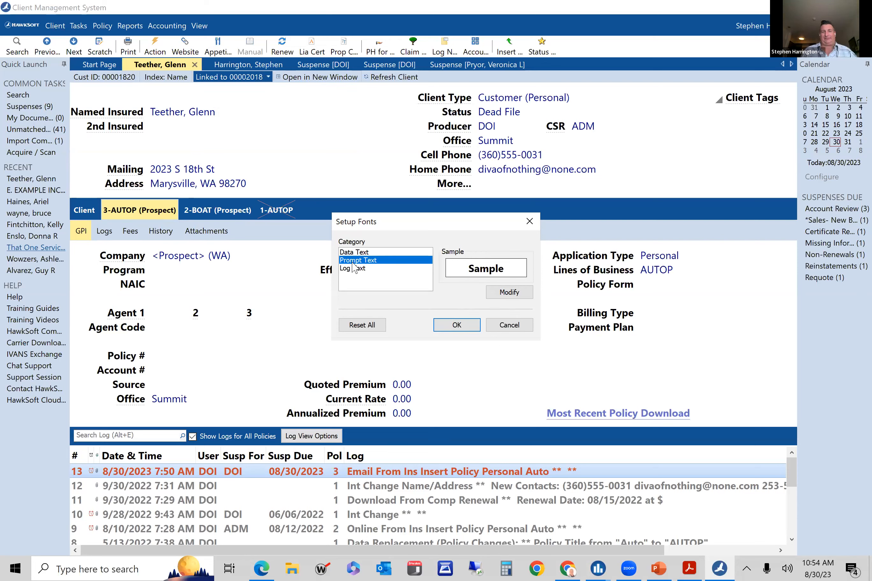
{"action": "left_click", "coordinate": [505, 291]}
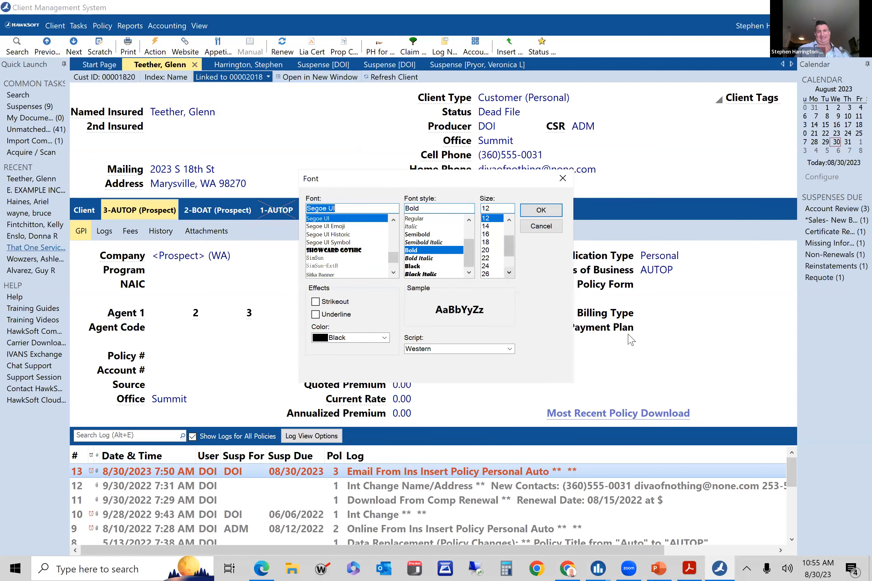
{"action": "left_click_drag", "start_coordinate": [393, 258], "coordinate": [393, 230]}
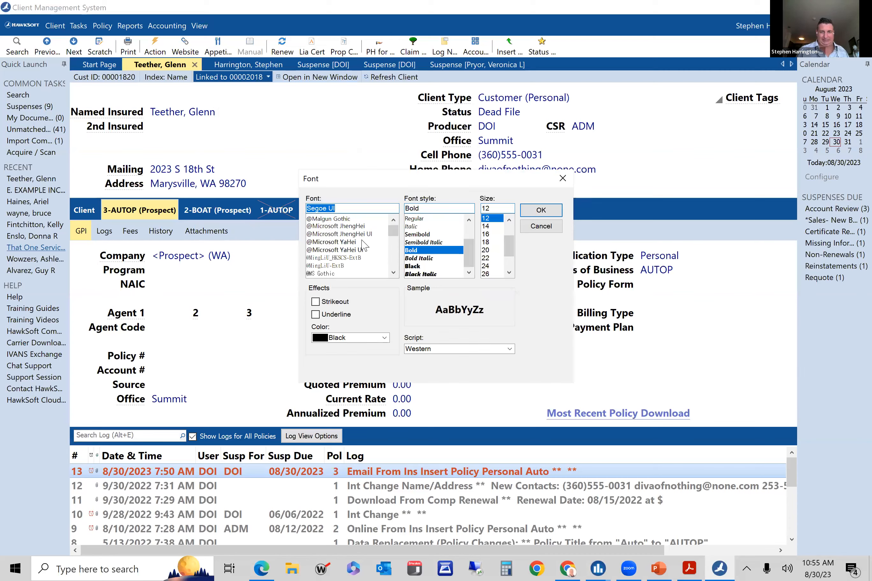
{"action": "scroll", "coordinate": [362, 249], "scroll_direction": "down", "scroll_amount": 10}
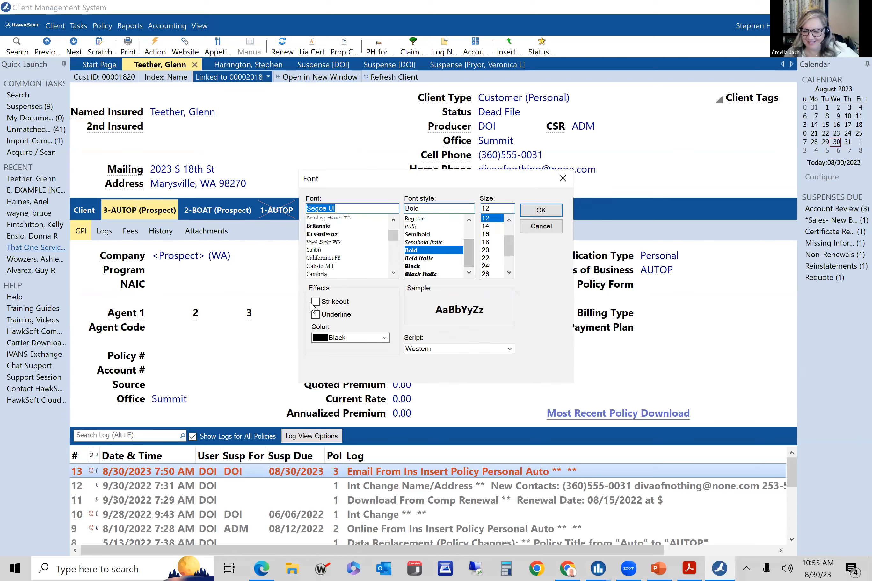
{"action": "left_click", "coordinate": [384, 338]}
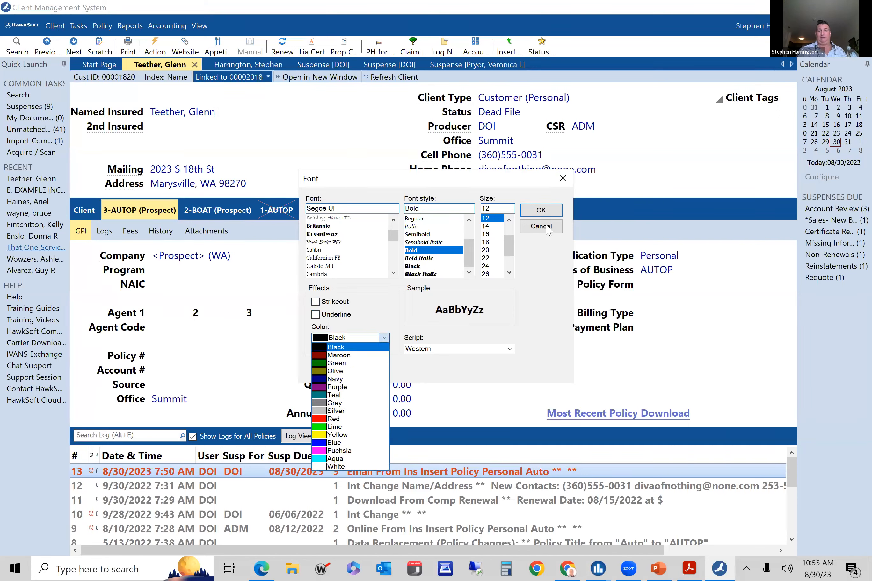
{"action": "left_click", "coordinate": [547, 227]}
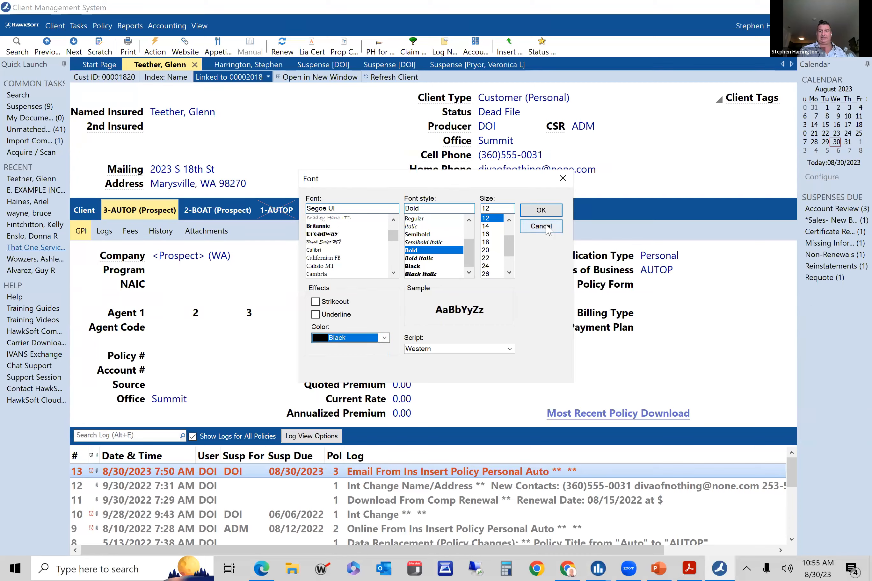
{"action": "left_click", "coordinate": [544, 226]}
{"action": "left_click", "coordinate": [509, 325]}
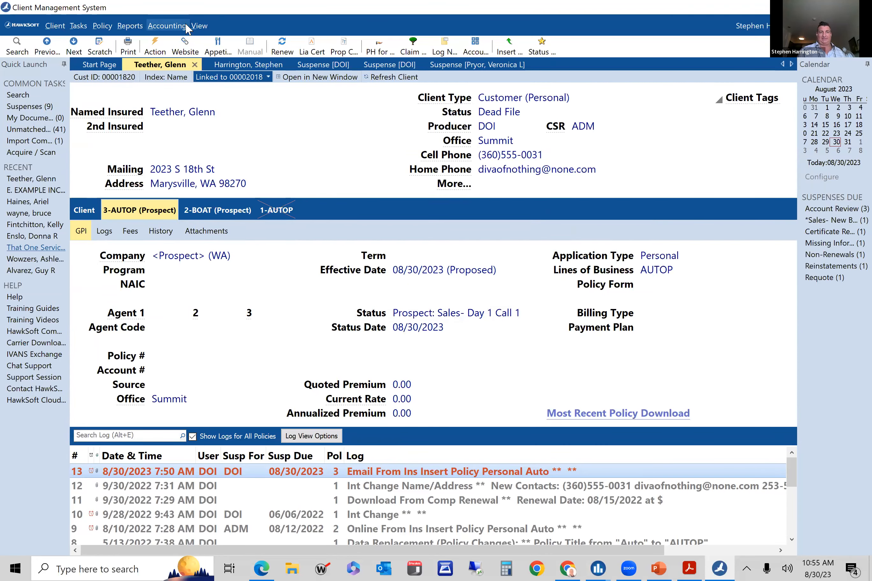
{"action": "left_click", "coordinate": [199, 26]}
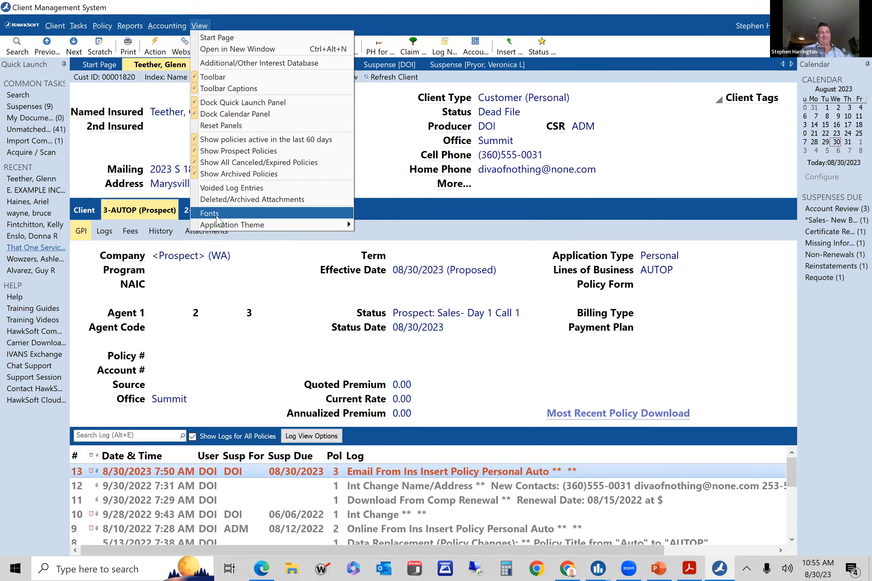
{"action": "mouse_move", "coordinate": [223, 230]}
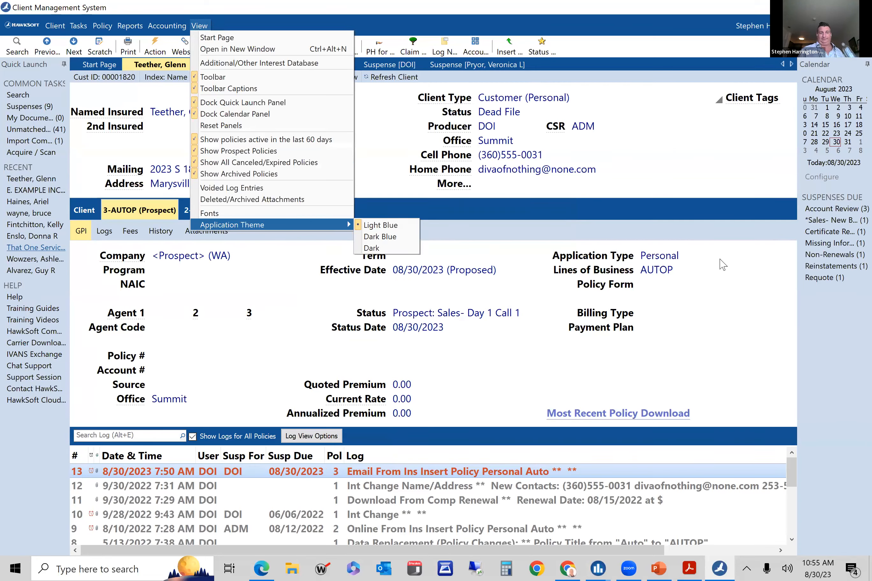
{"action": "left_click", "coordinate": [715, 272]}
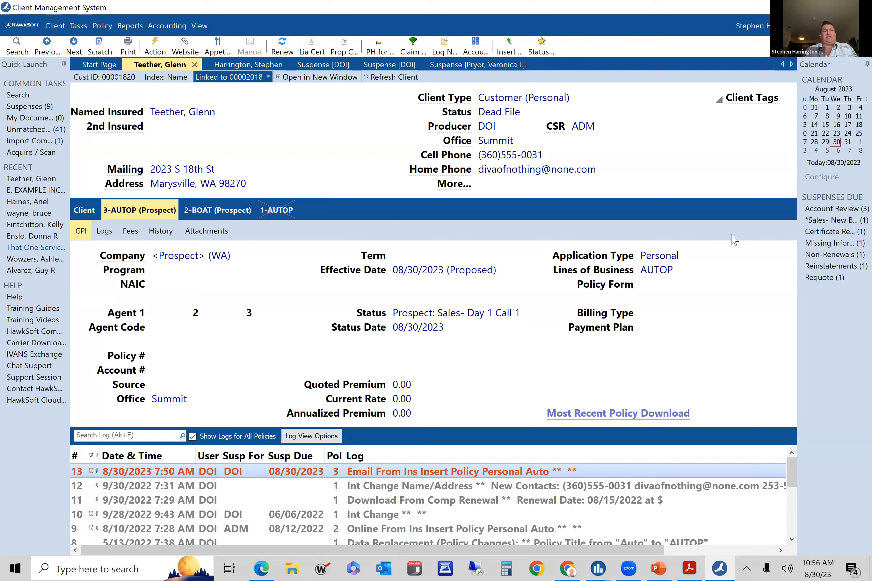
{"action": "left_click", "coordinate": [138, 27]}
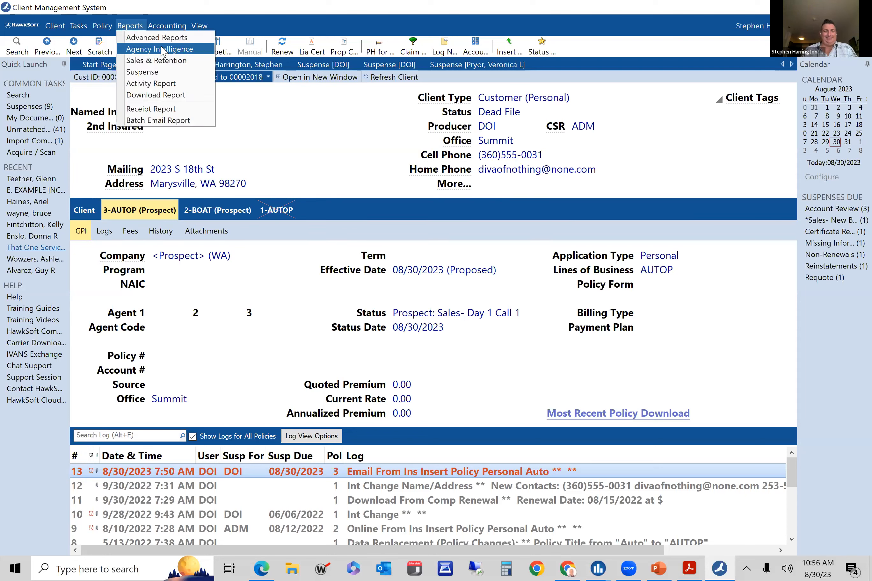
- Create an activity report dated 08/30/2023 for one selected user and advance to Report Layout
{"action": "left_click", "coordinate": [178, 84]}
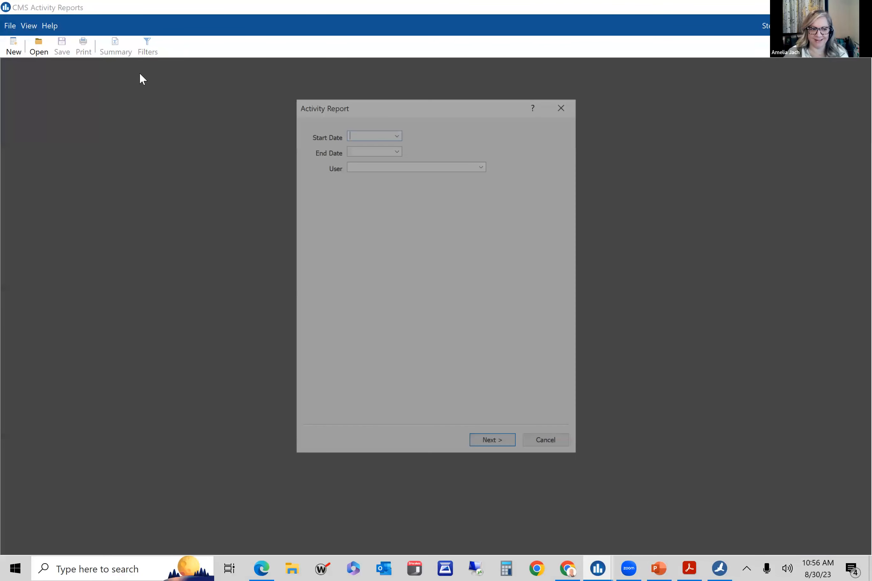
{"action": "left_click", "coordinate": [397, 133]}
{"action": "left_click", "coordinate": [409, 210]}
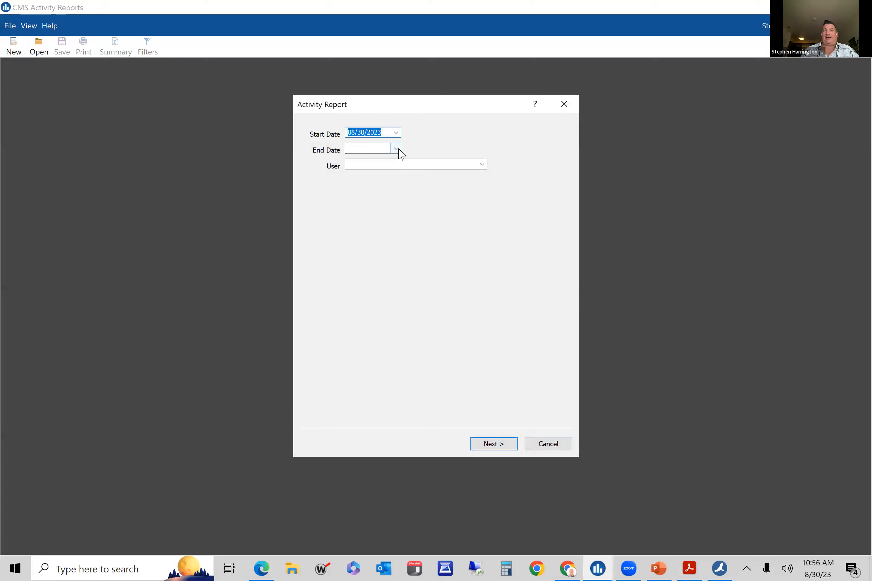
{"action": "key", "text": "Tab"}
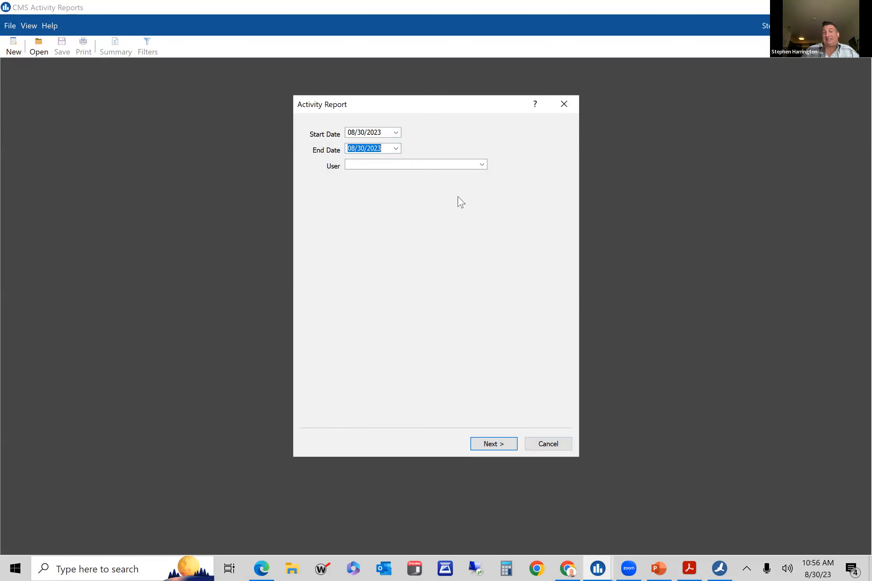
{"action": "left_click", "coordinate": [482, 165]}
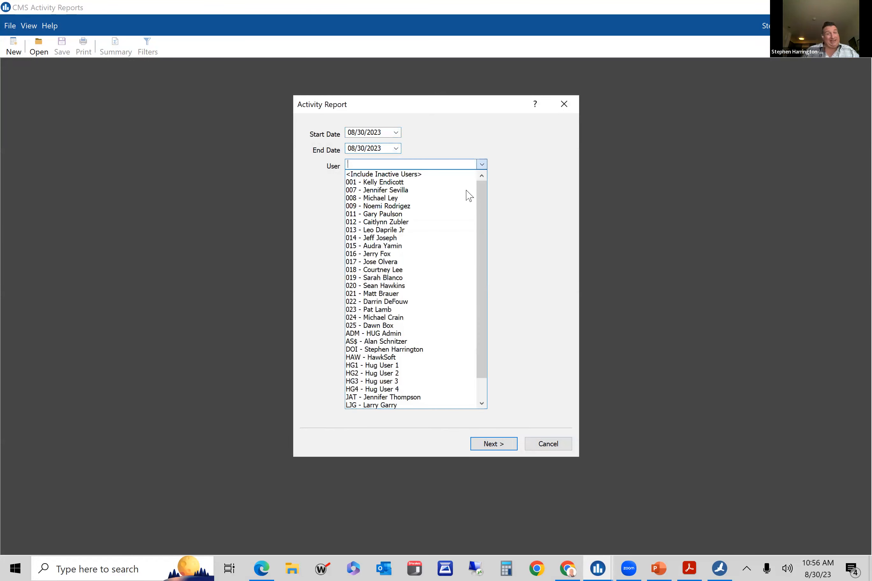
{"action": "left_click", "coordinate": [414, 351]}
{"action": "left_click", "coordinate": [490, 443]}
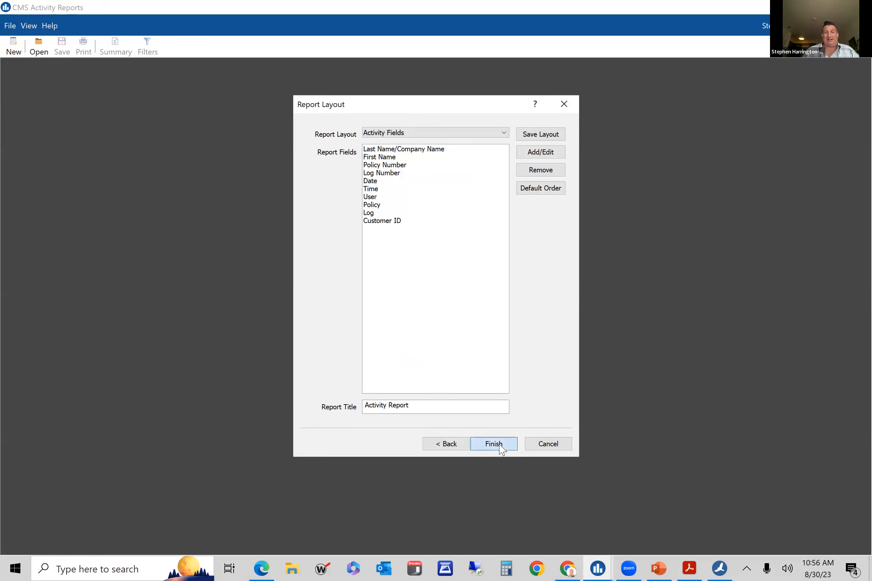